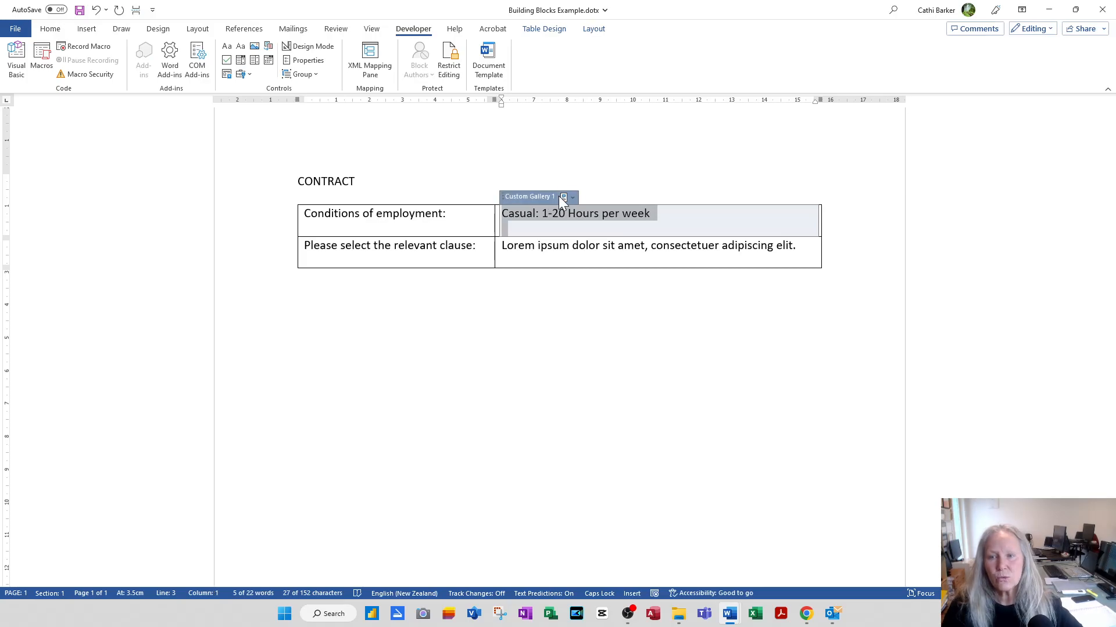
Choose the FT building block for the conditions of employment and Block 4 for the relevant clause
click(576, 197)
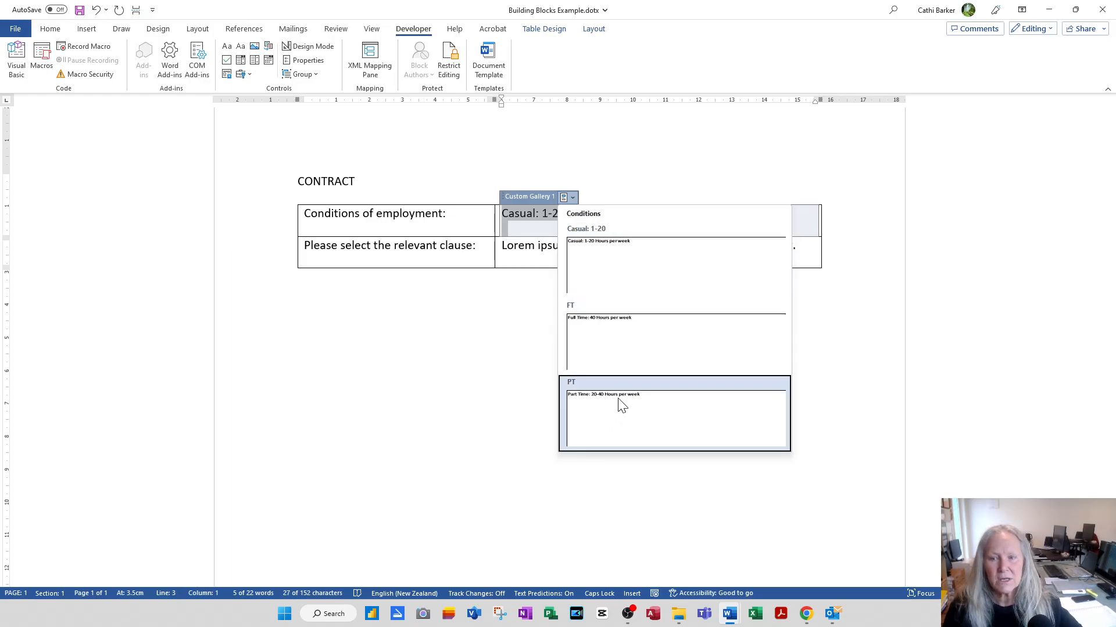
click(632, 366)
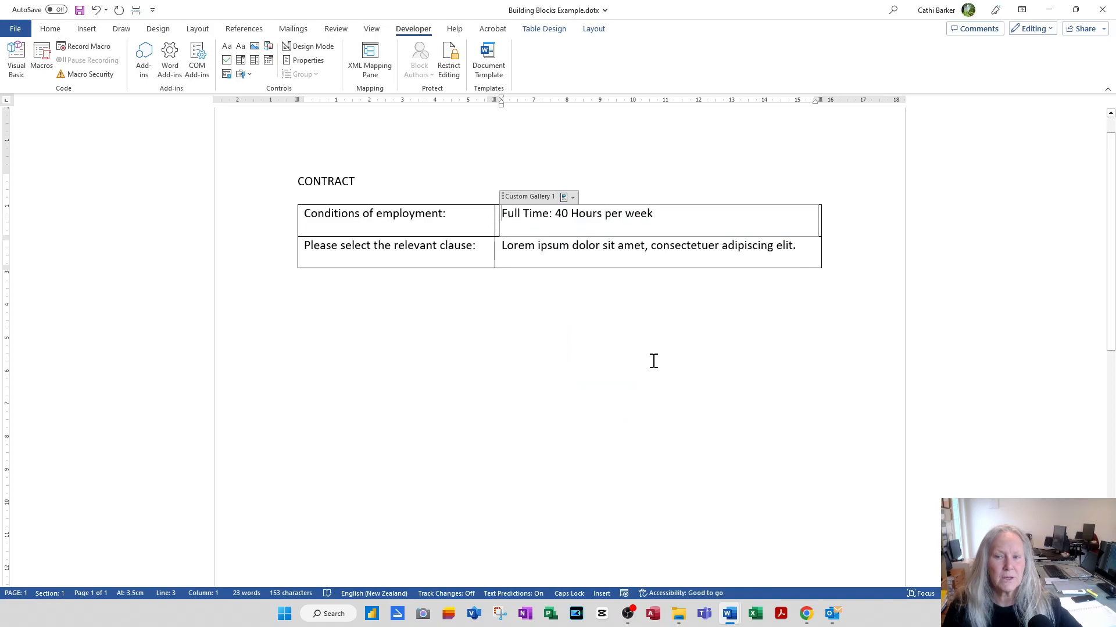
click(602, 248)
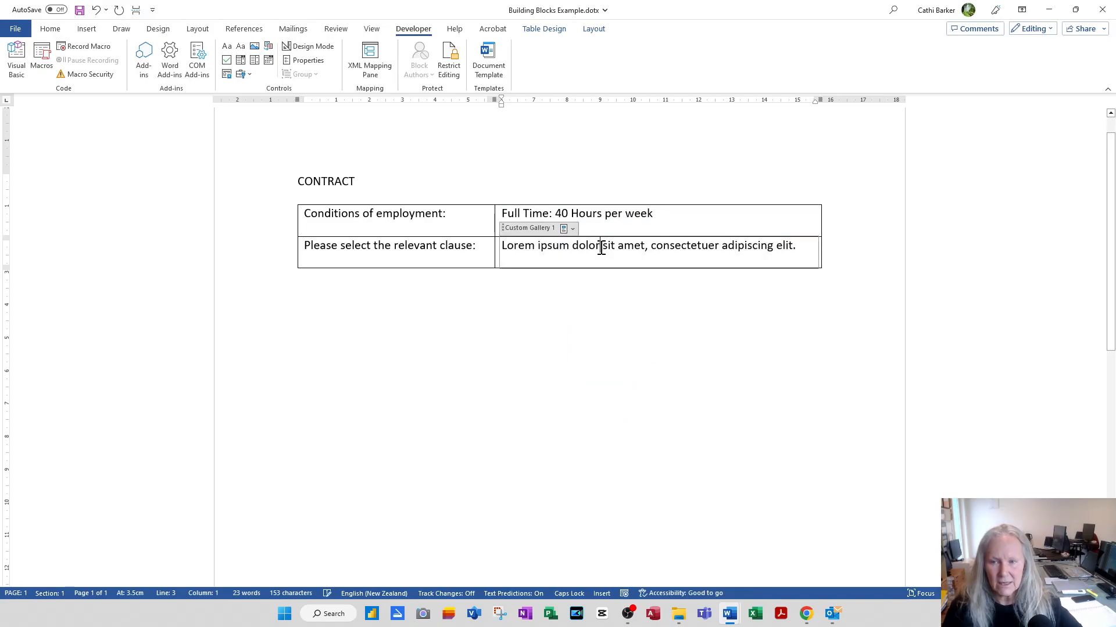
click(573, 228)
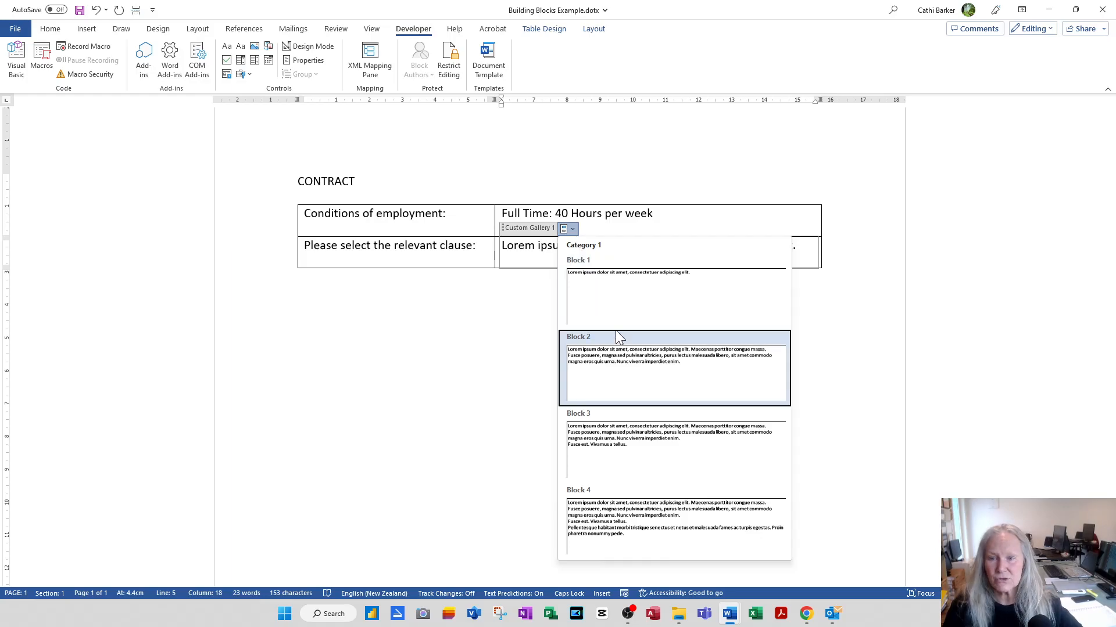
click(633, 507)
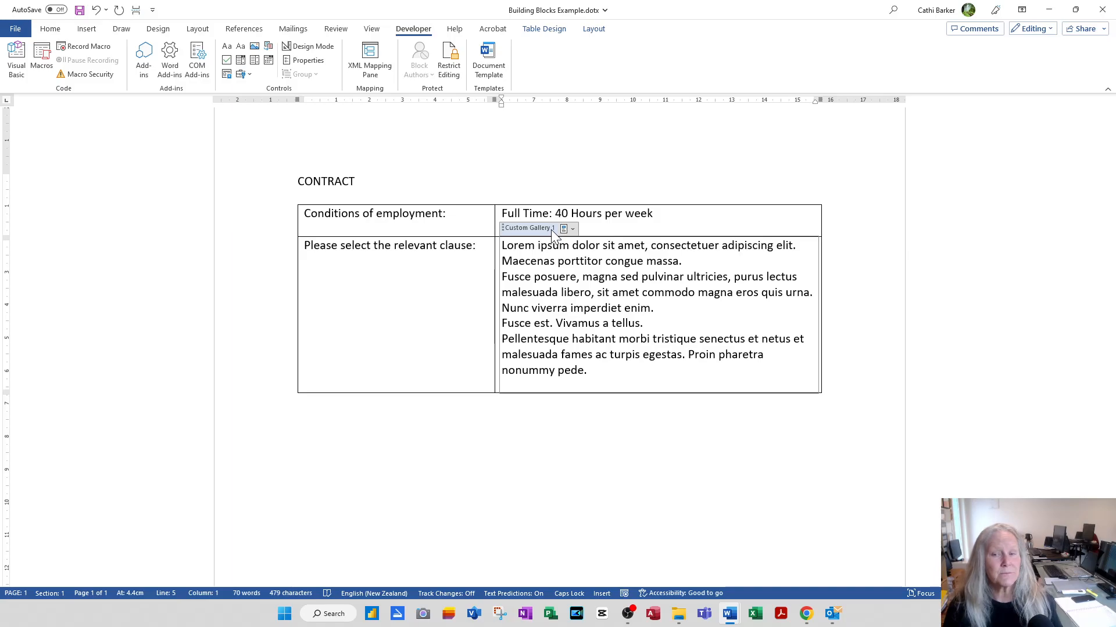
click(413, 462)
Create a new blank document and save it to the Desktop as a Word Template (*.dotx) named Employment Contract
key(ctrl+n)
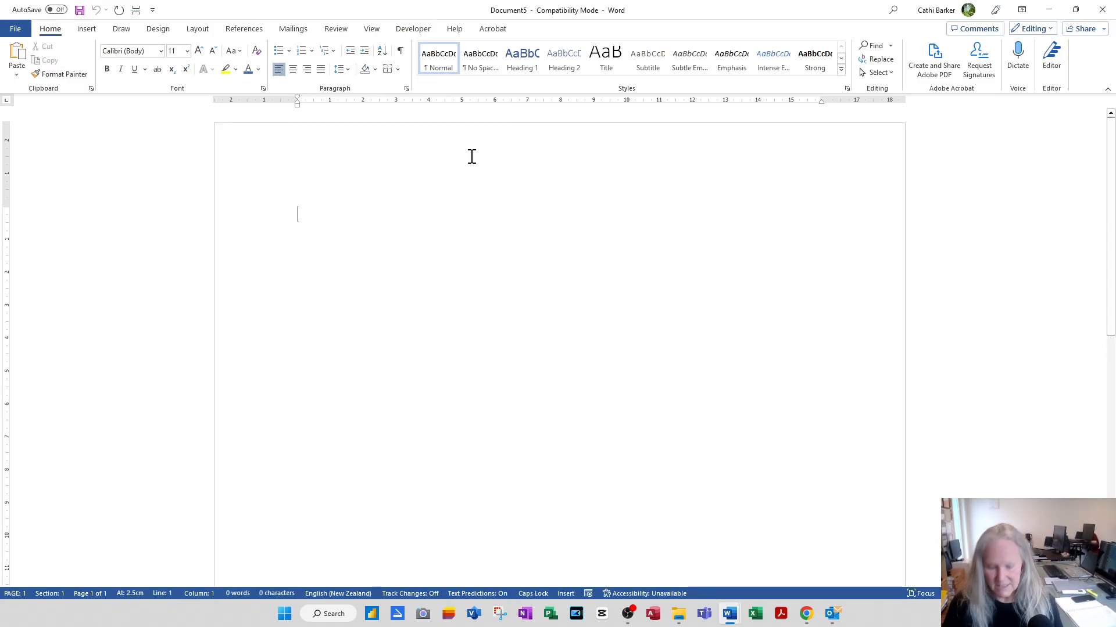
key(F12)
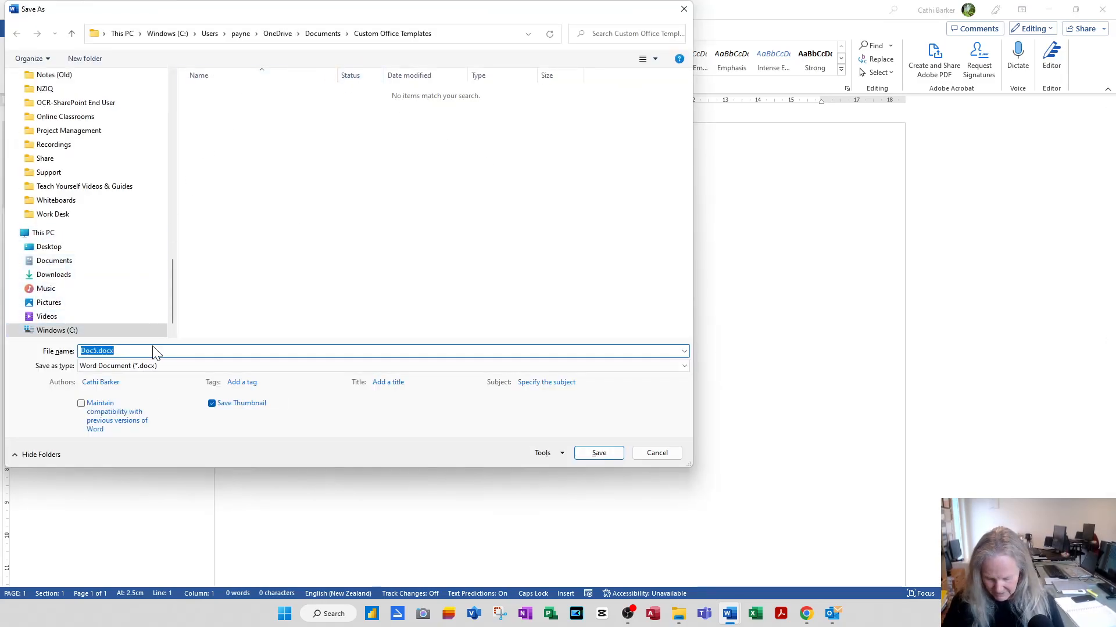
text(eMPLOY)
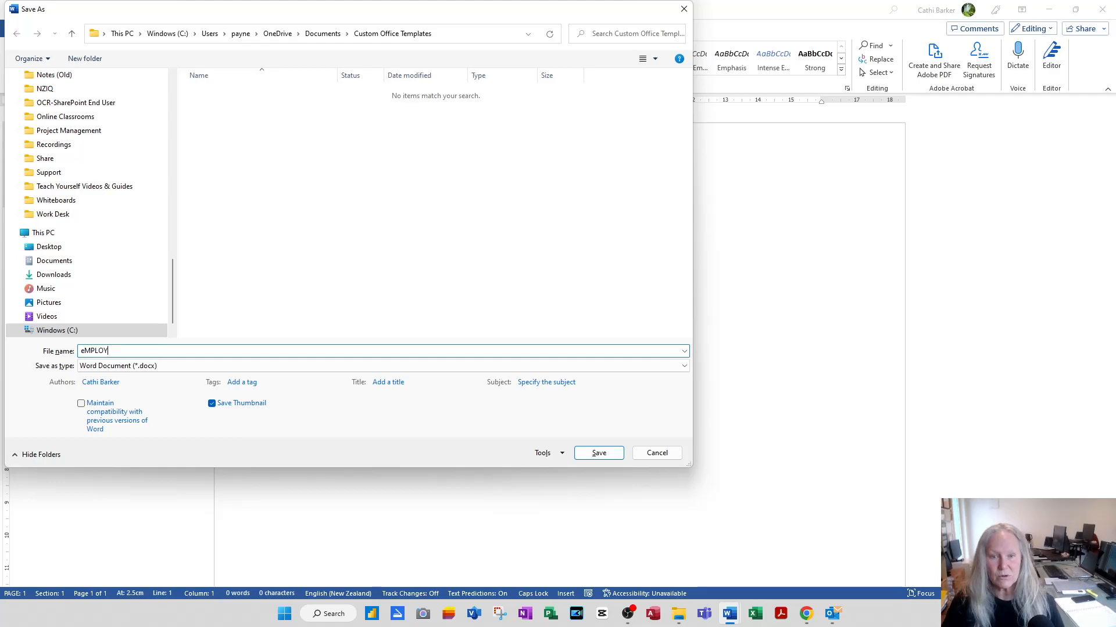
key(BackSpace)
key(BackSpace)
key(Caps_Lock)
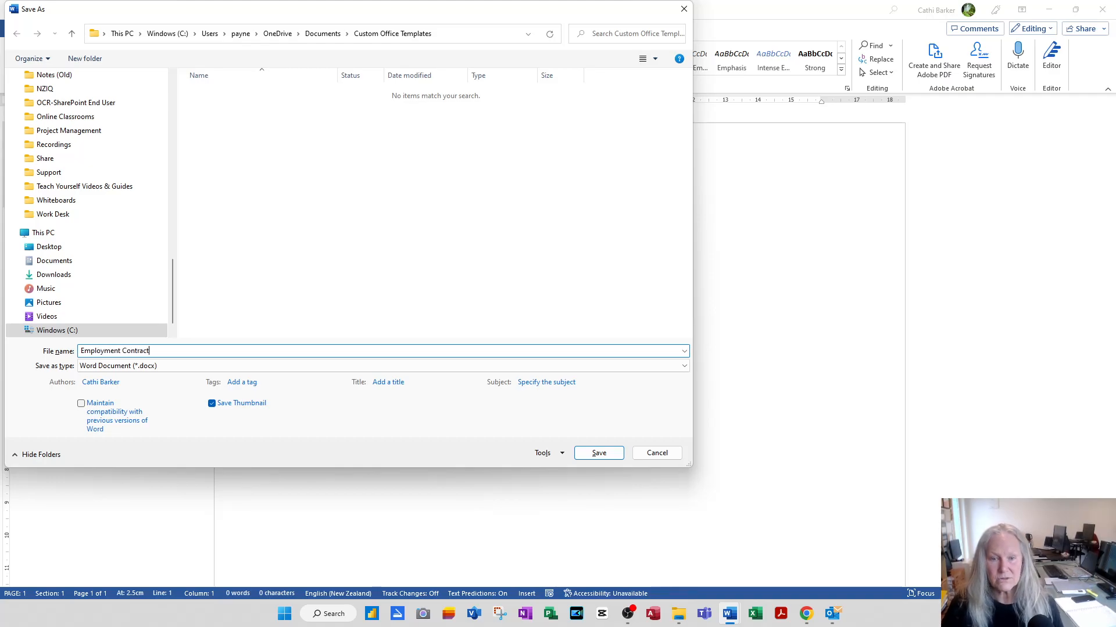
click(135, 367)
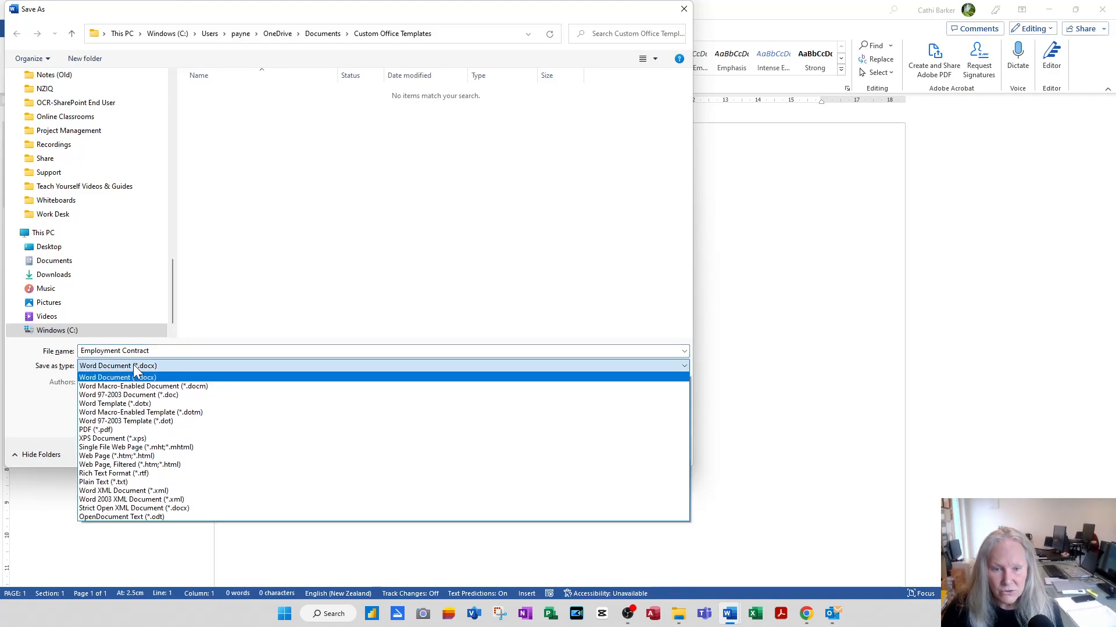
click(133, 404)
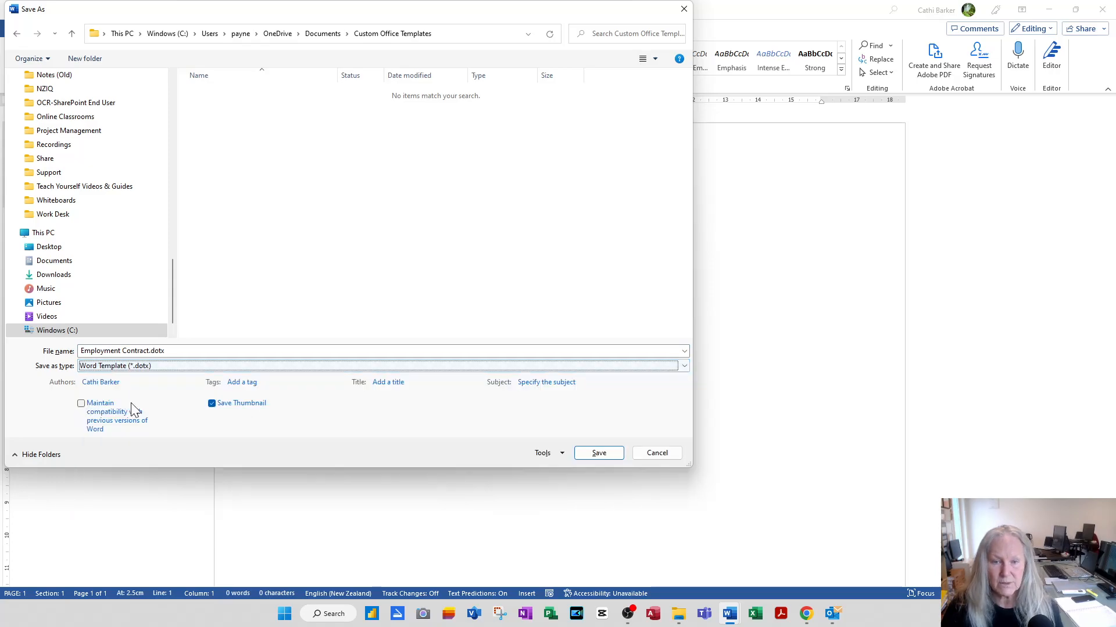
click(79, 249)
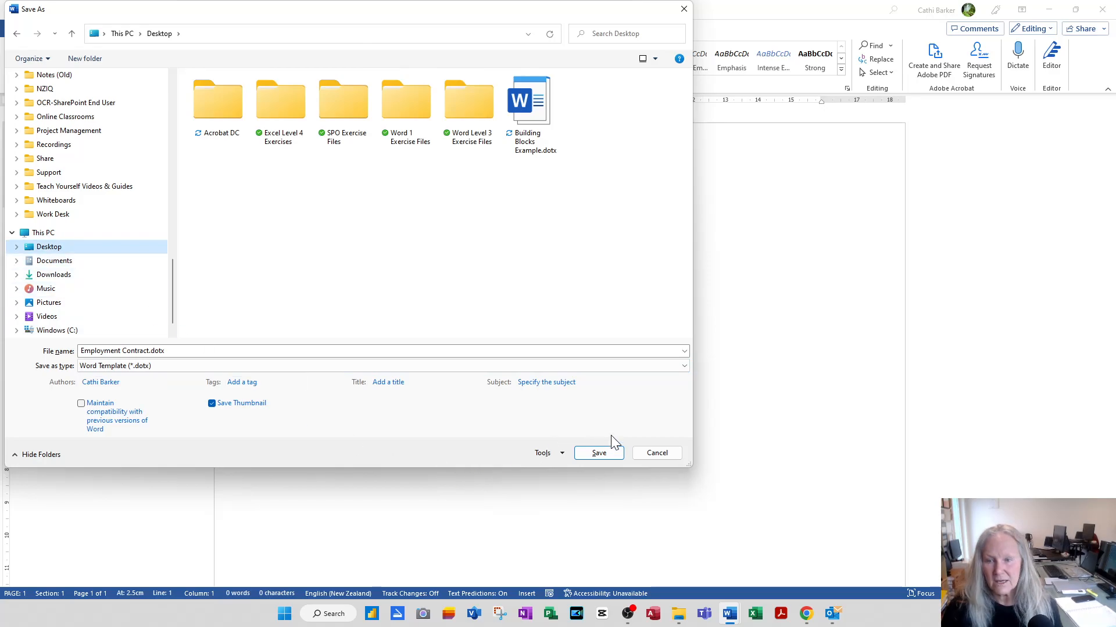
click(599, 454)
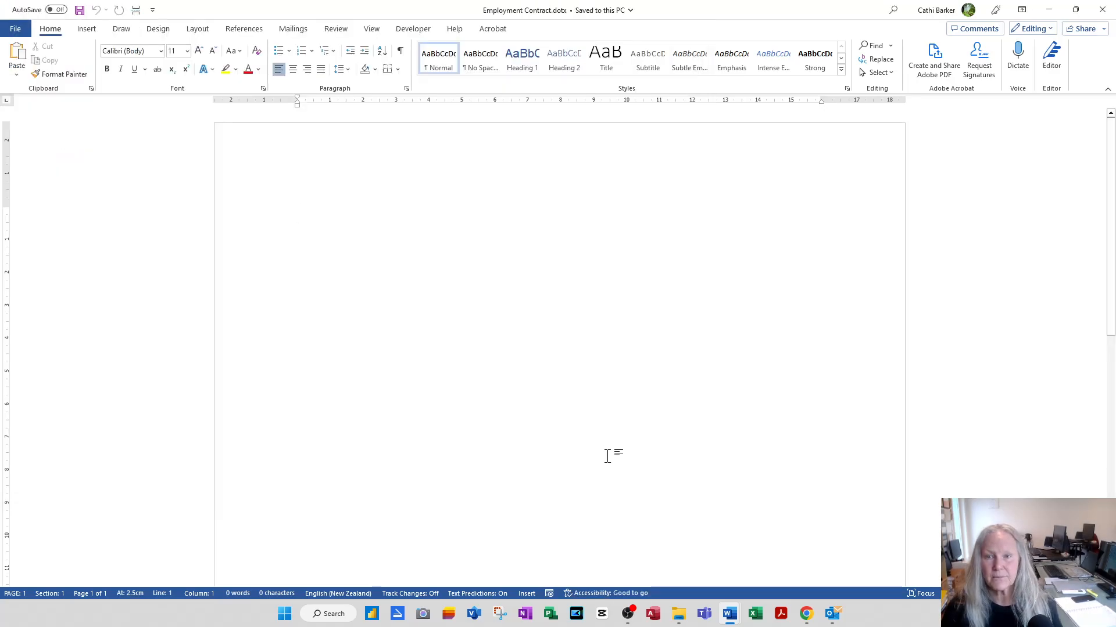
Enter the title "CONTRACT", format it as Heading 1 and start a new line below it
key(Caps_Lock)
text(CONTRACT)
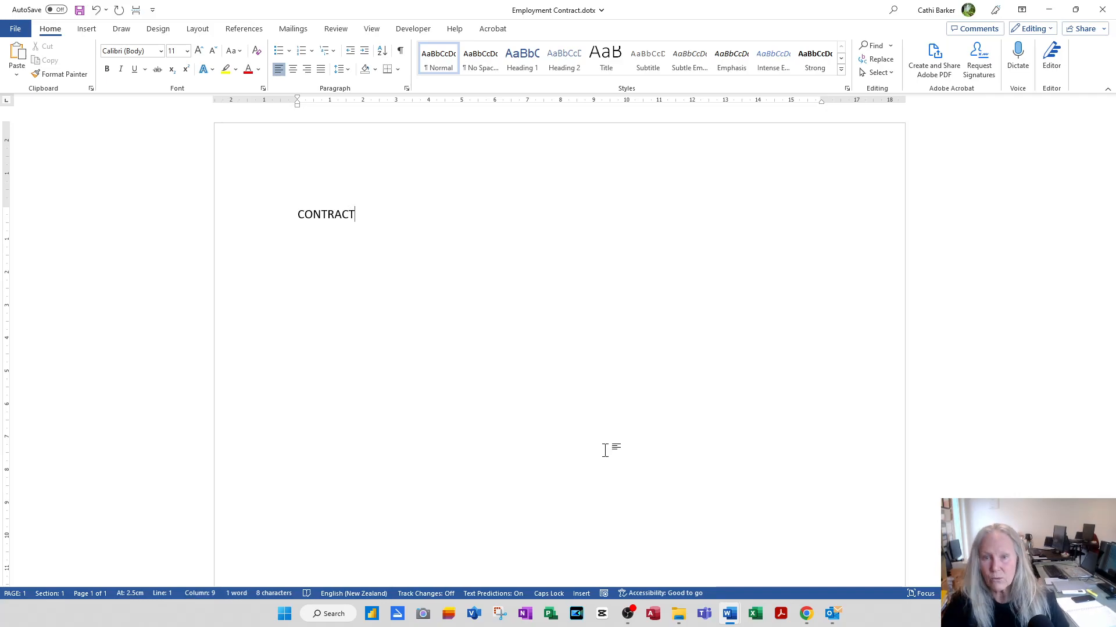
key(ctrl+alt+1)
key(Return)
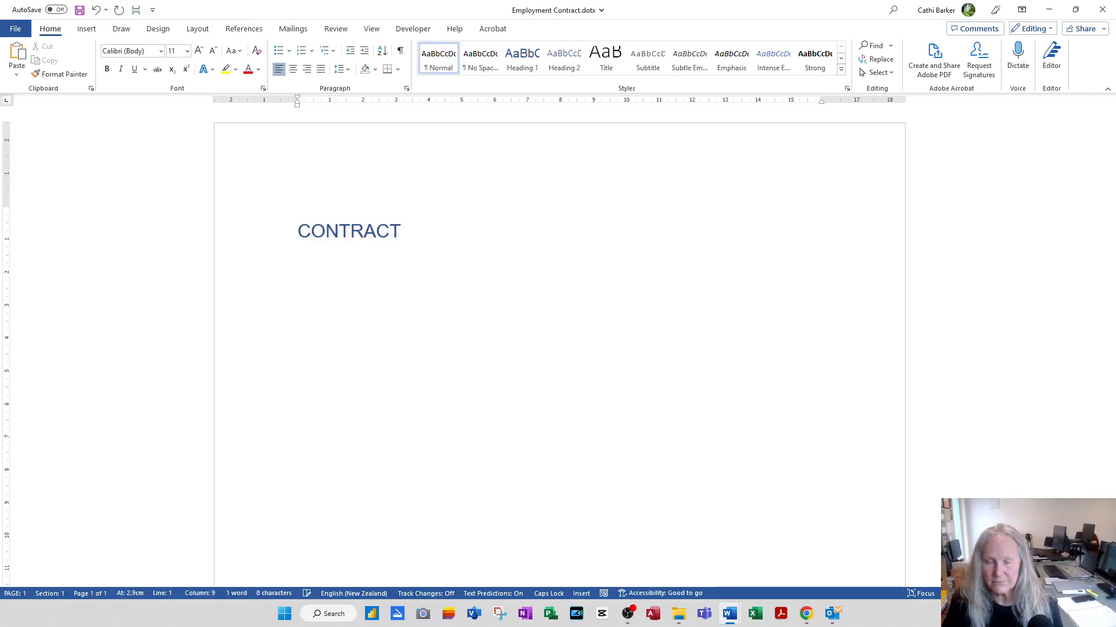
Insert a table with two columns and two rows below the heading and narrow its first column to about 5 cm
click(87, 29)
click(101, 71)
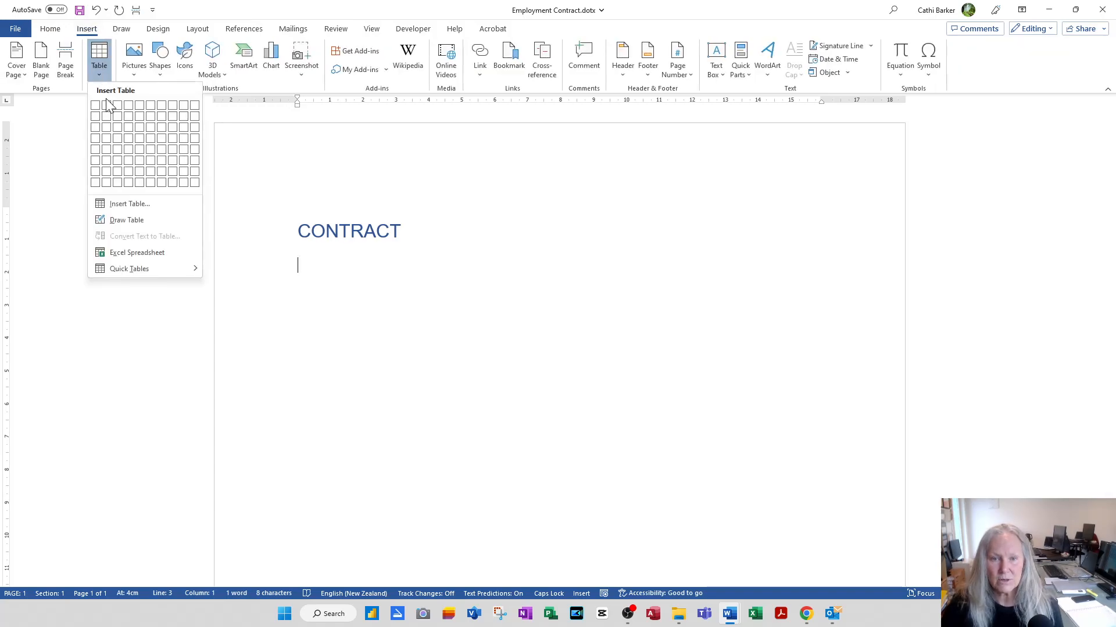
click(111, 114)
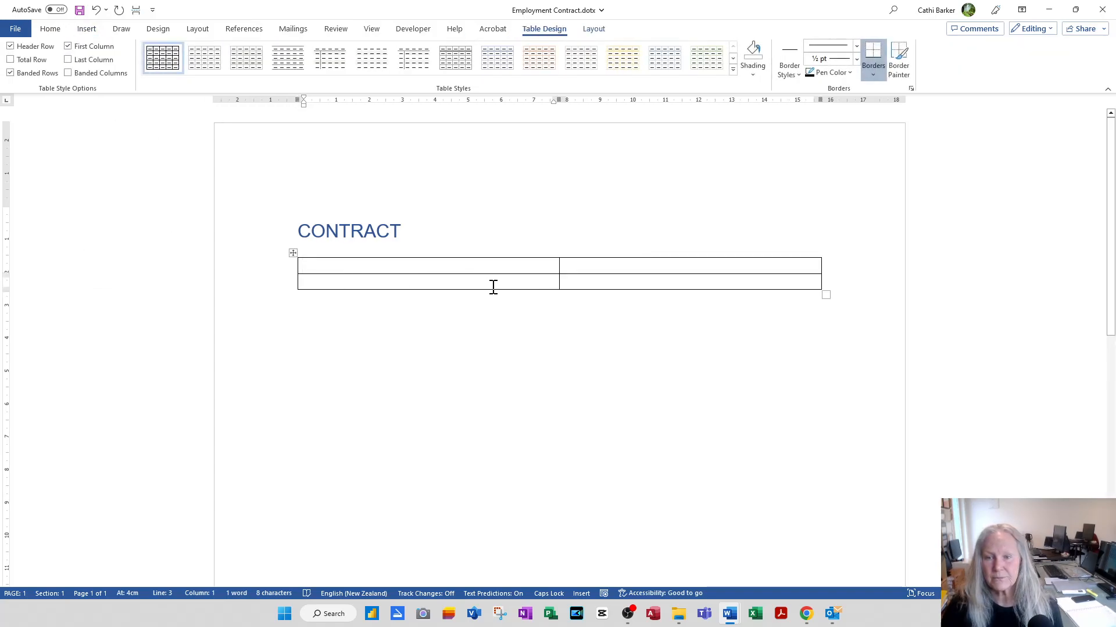
click(559, 265)
click(549, 265)
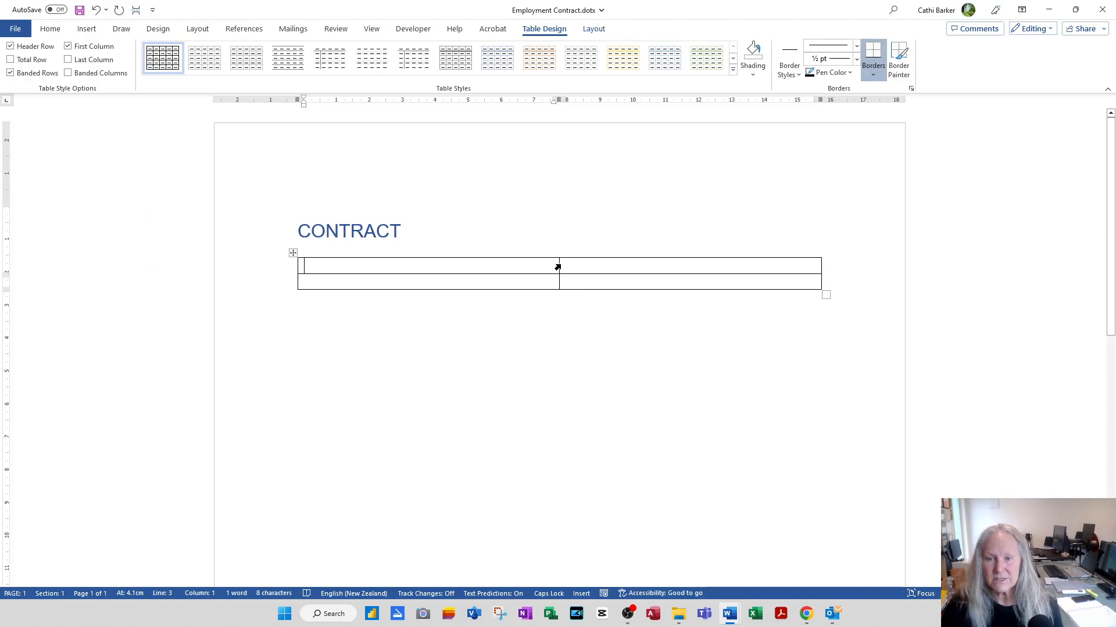
drag(558, 265, 462, 265)
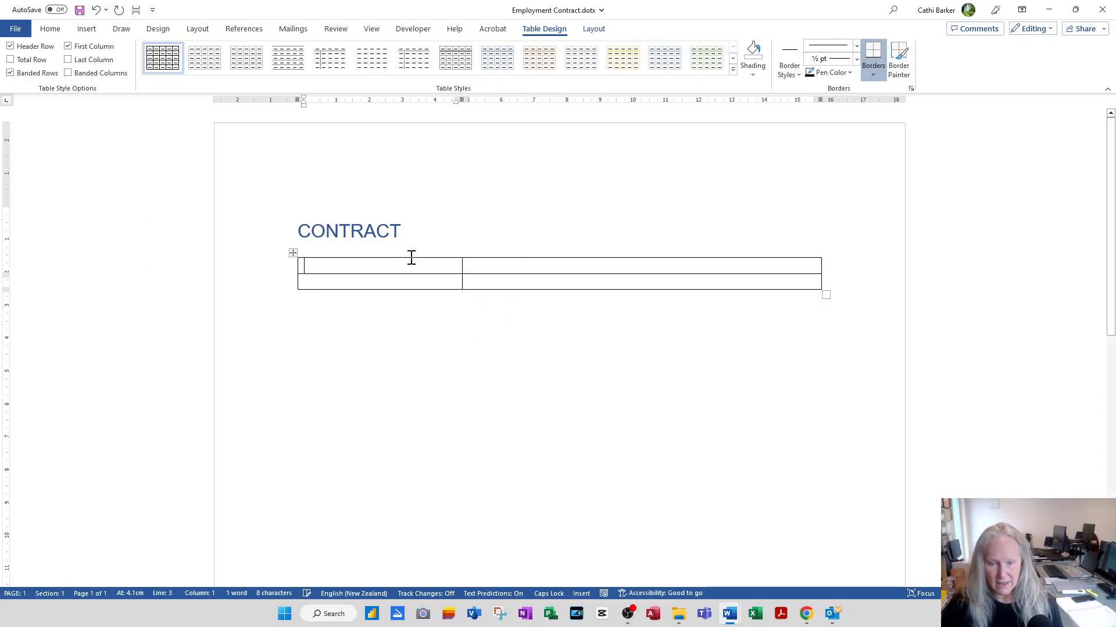
Enter "Type of Employment:" in the first cell of the table
text(T)
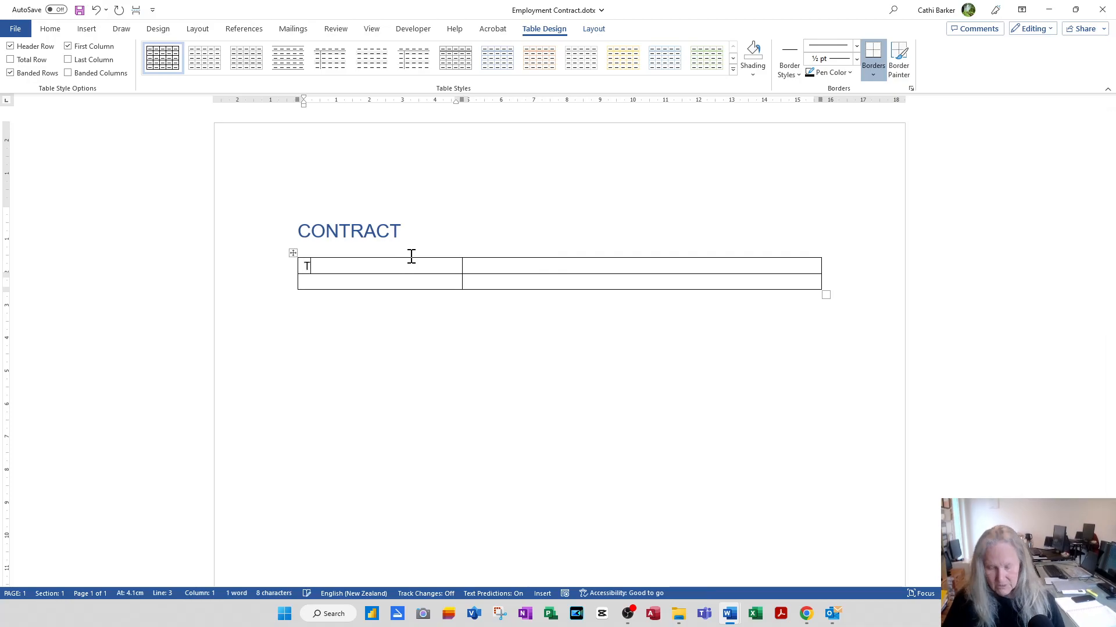
text(ype of E)
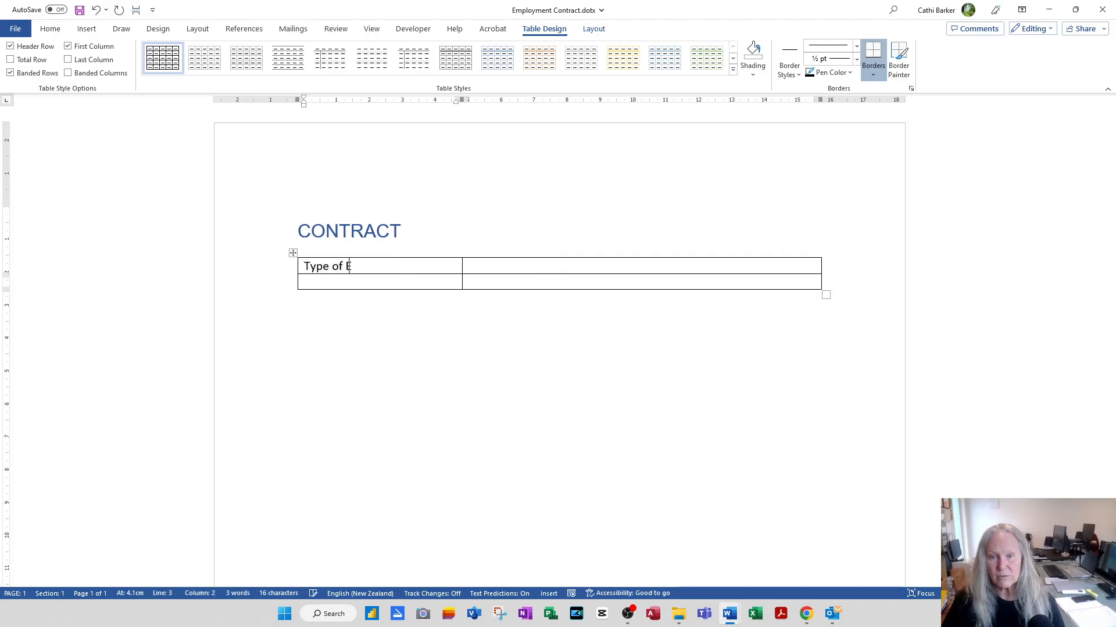
text(mployment:)
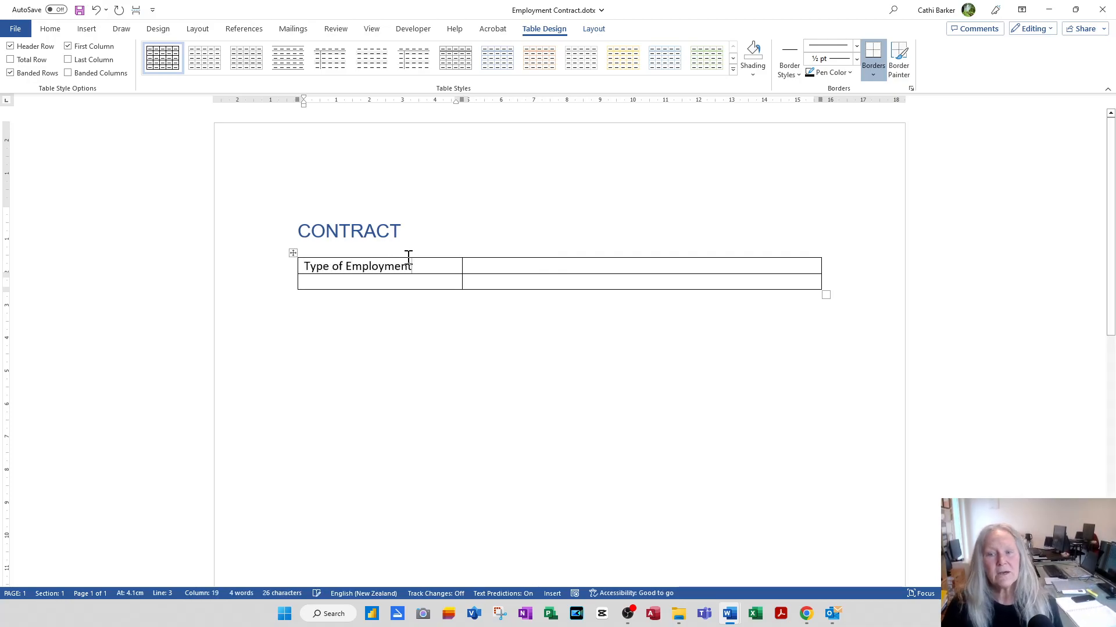
Below the table, write "Full Time: Contract that requires you to work at least 40 hours a week."
click(332, 321)
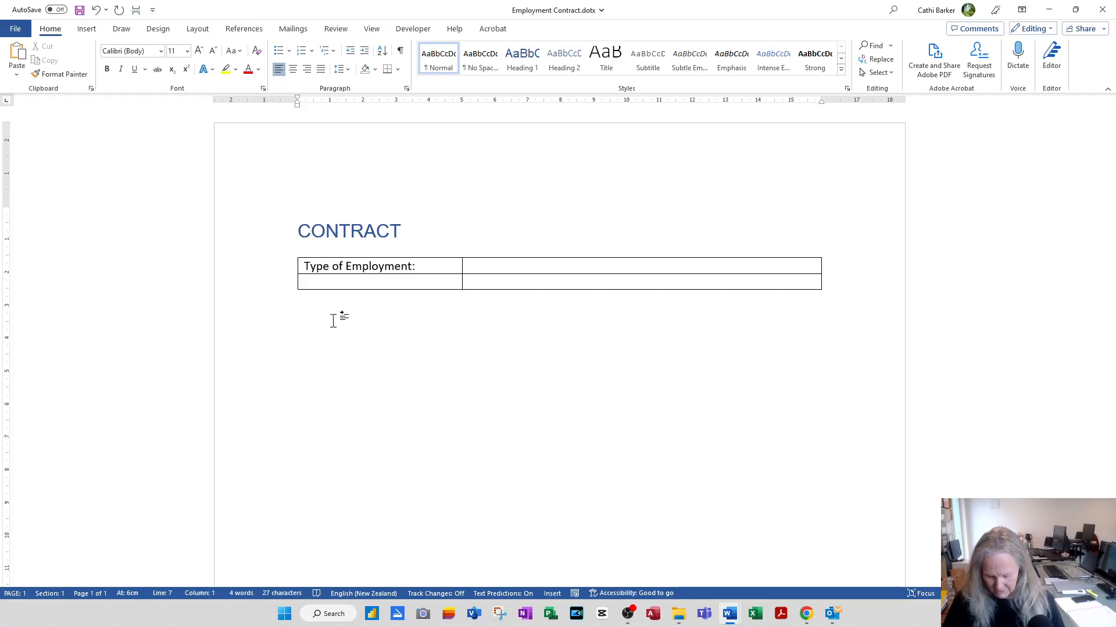
text(Full Time)
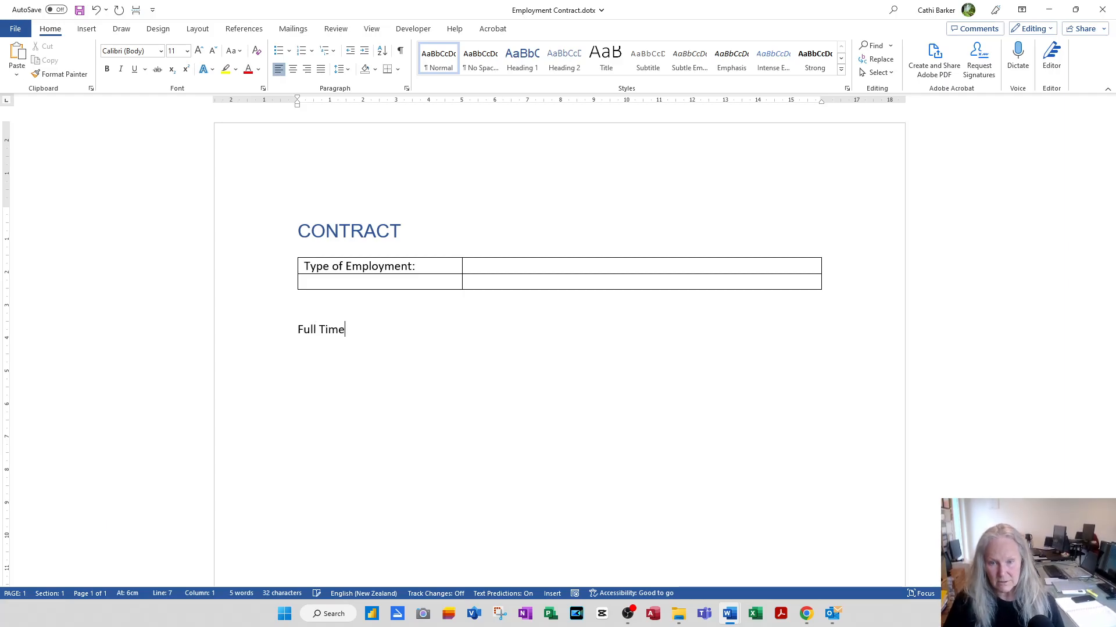
text(: Contract that requires you to work at least 40 hours)
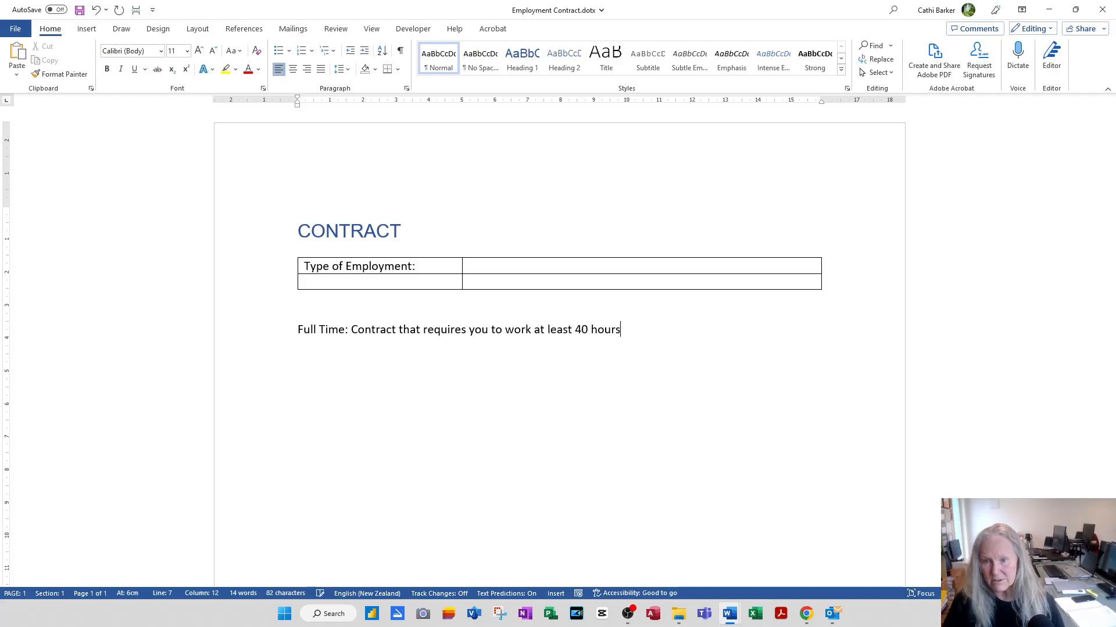
text( a week.)
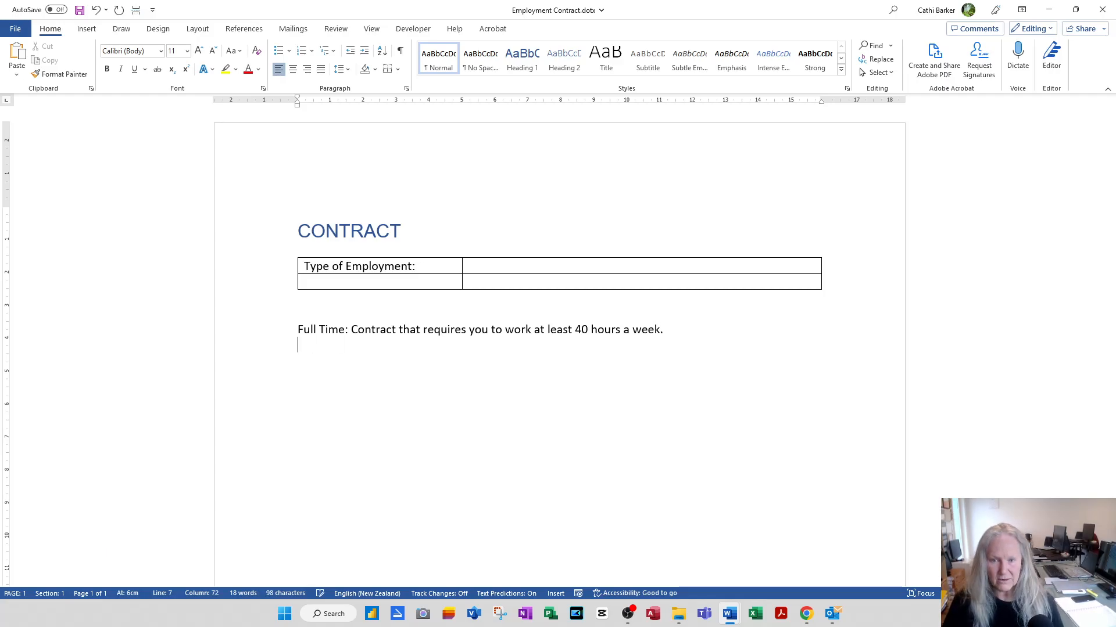
Add the lines "Annual Leave:" and "Sick Leave:" beneath the full-time description, separated from it by a blank line
text(Annual Leva)
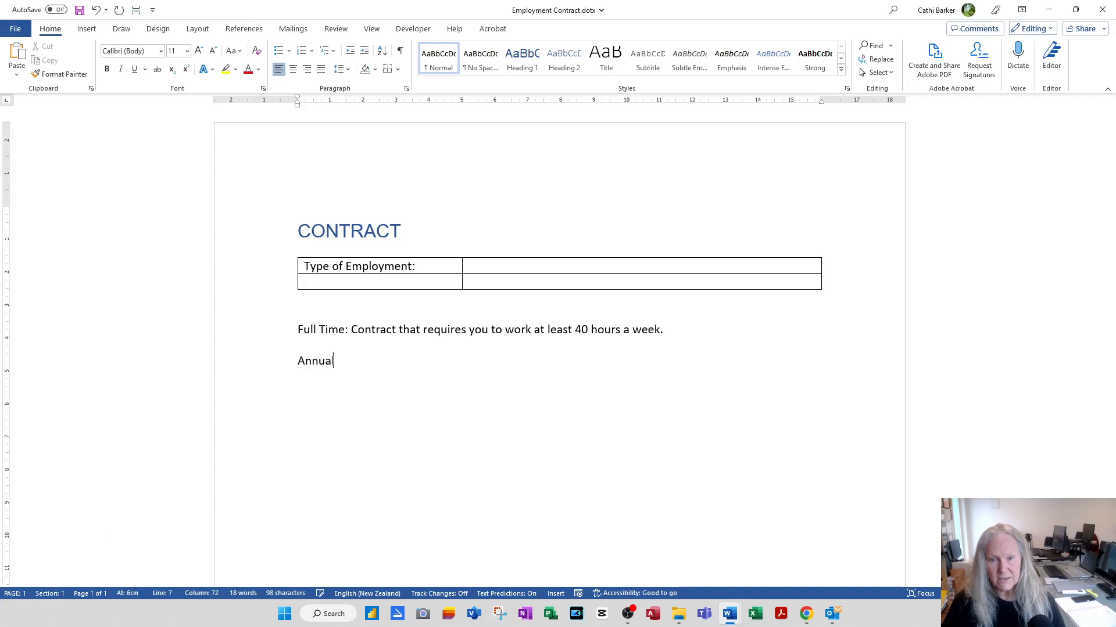
key(BackSpace)
key(BackSpace)
text(ave)
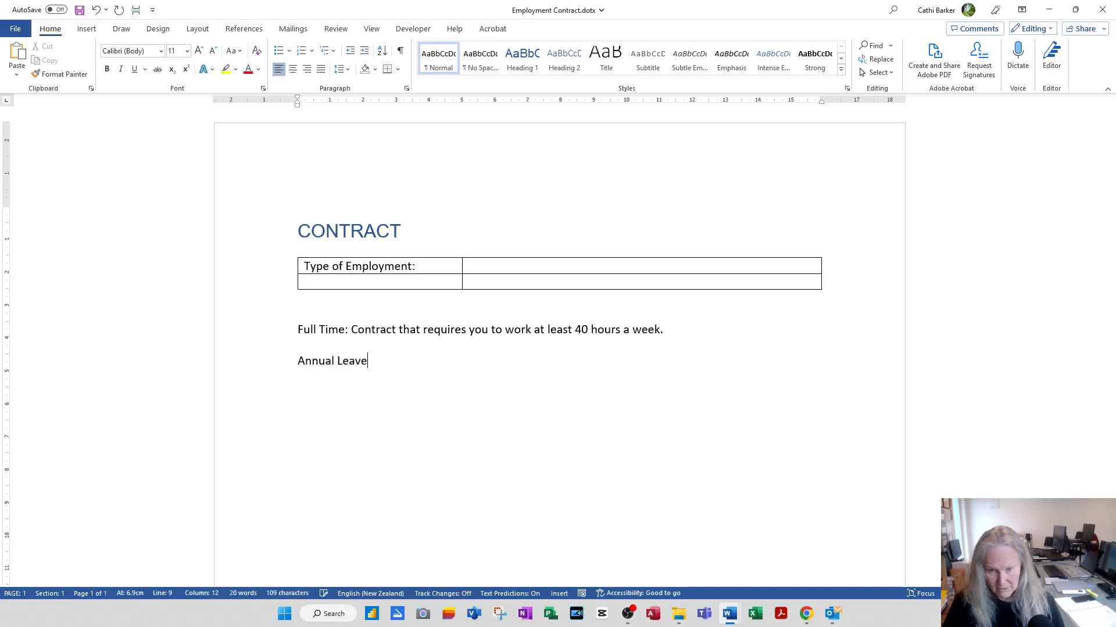
text(: Sick )
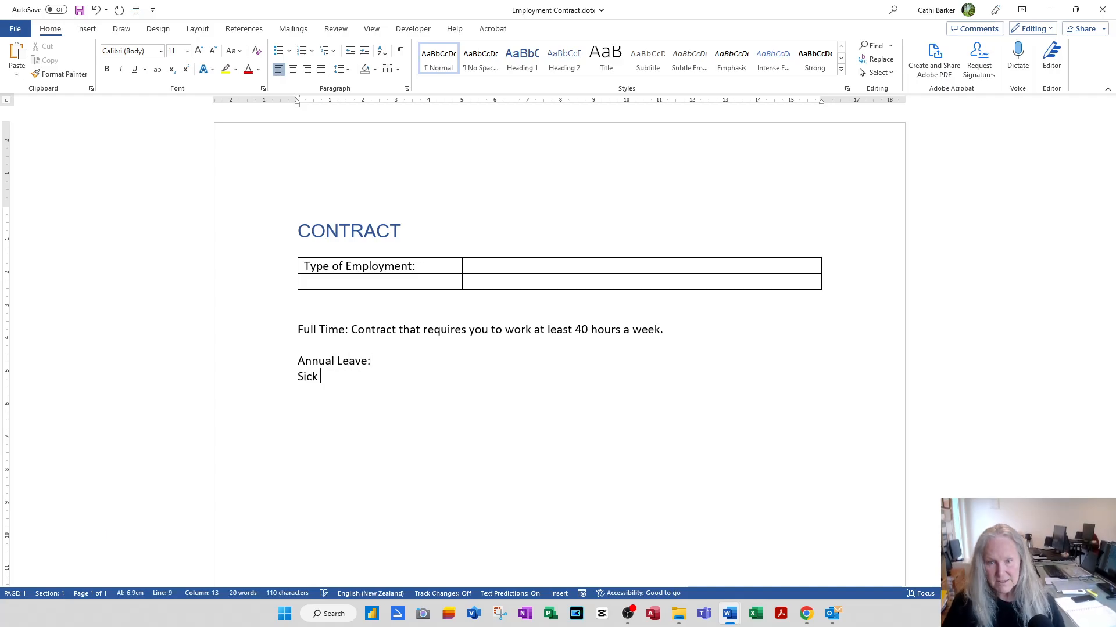
text(Leave:)
key(Return)
Add the lines "Bereavement Leave:" and "Parental Leave:" to the leave list
text(B)
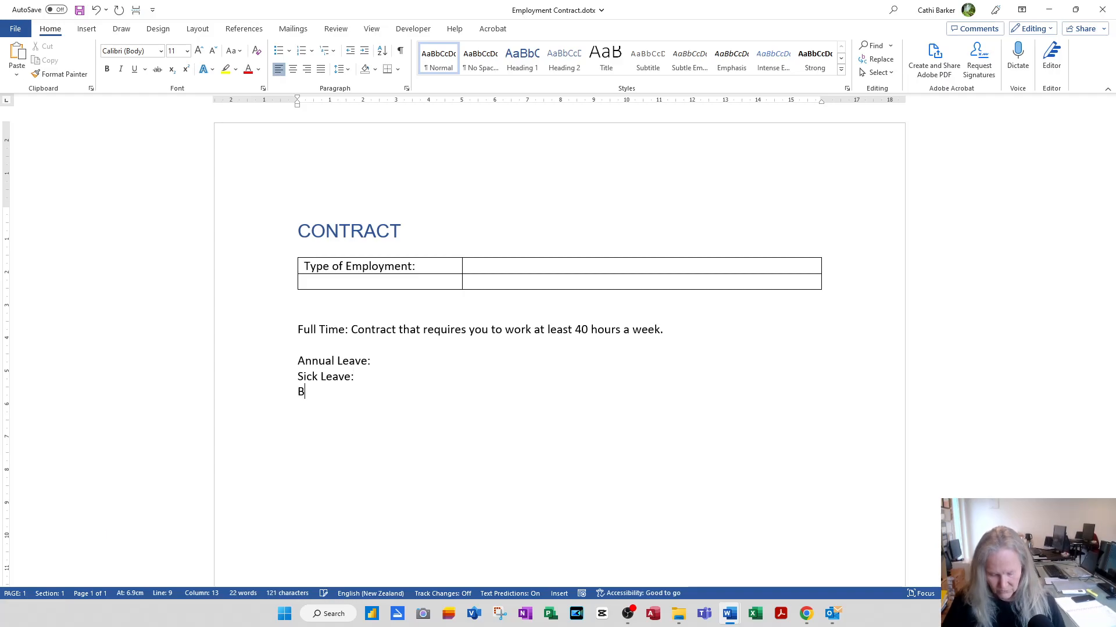
text(ereavement Leav)
key(BackSpace)
text(ve)
text(:)
text(Paren)
text(tal )
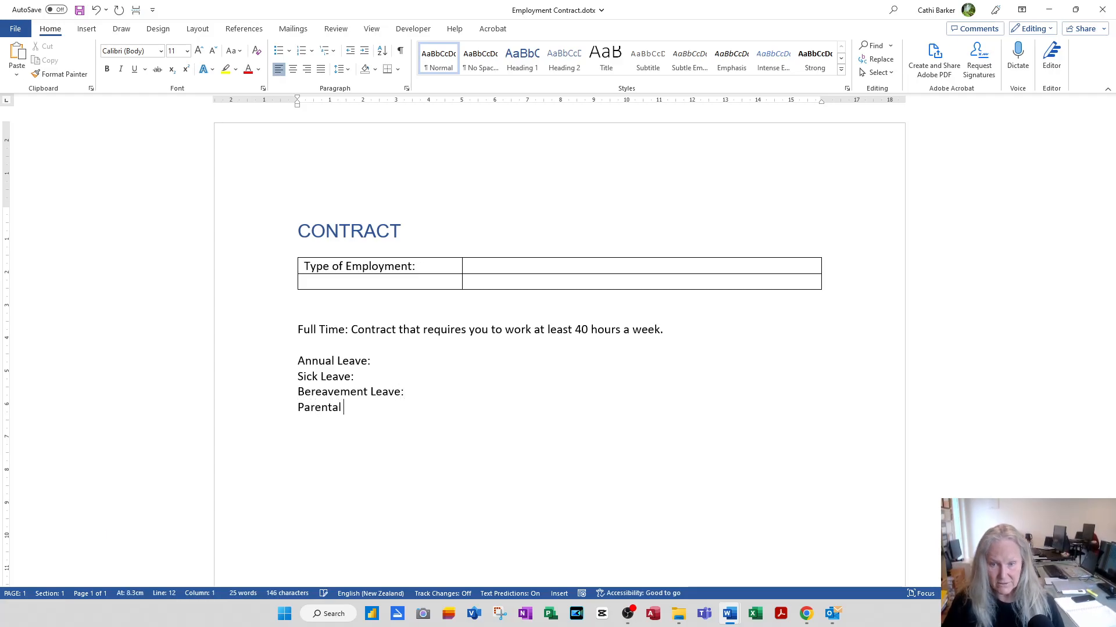
text(Leave:)
key(Return)
Leave a blank line after the leave list and write "Review Conditions: occur annually"
key(Return)
text(Review Contract)
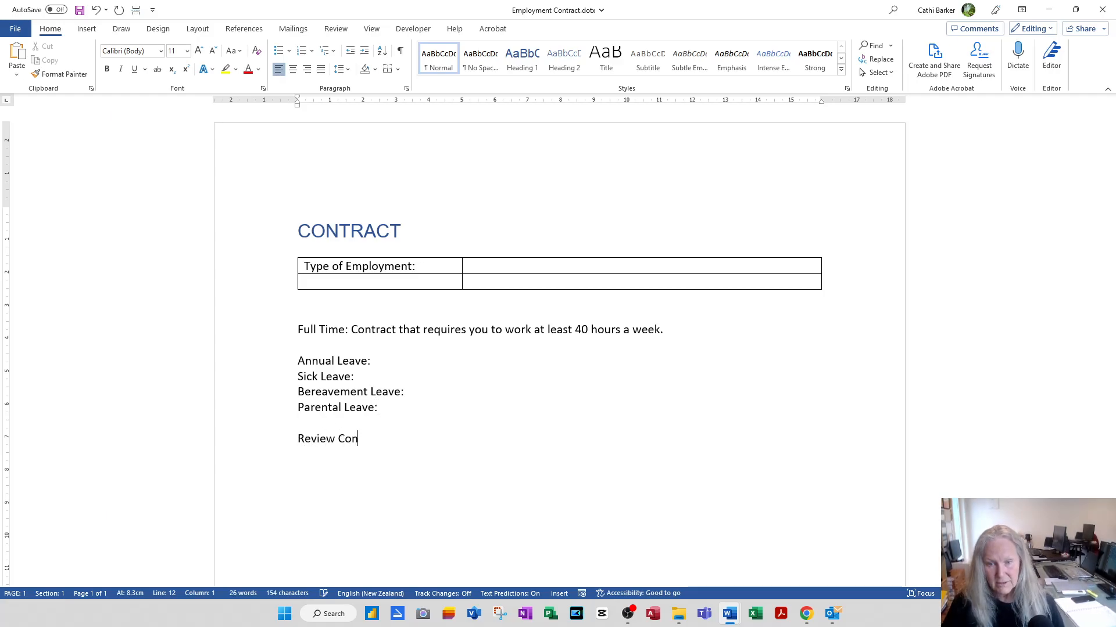
key(BackSpace)
key(BackSpace)
key(BackSpace)
key(BackSpace)
key(BackSpace)
text(itions)
key(BackSpace)
key(BackSpace)
key(BackSpace)
key(BackSpace)
text(ditions: )
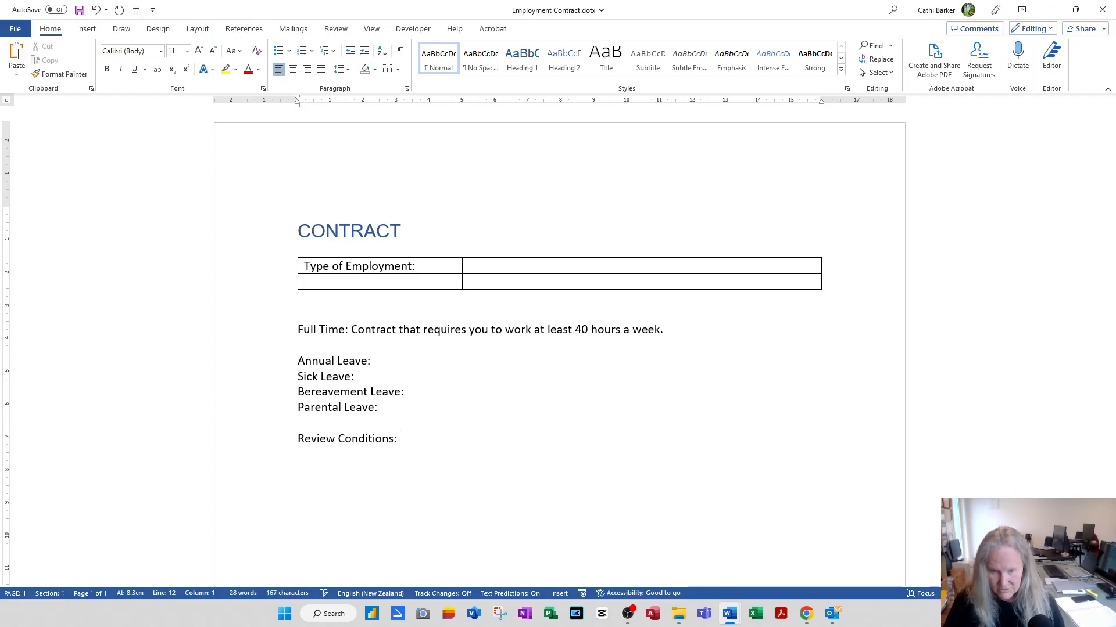
text(occur annually)
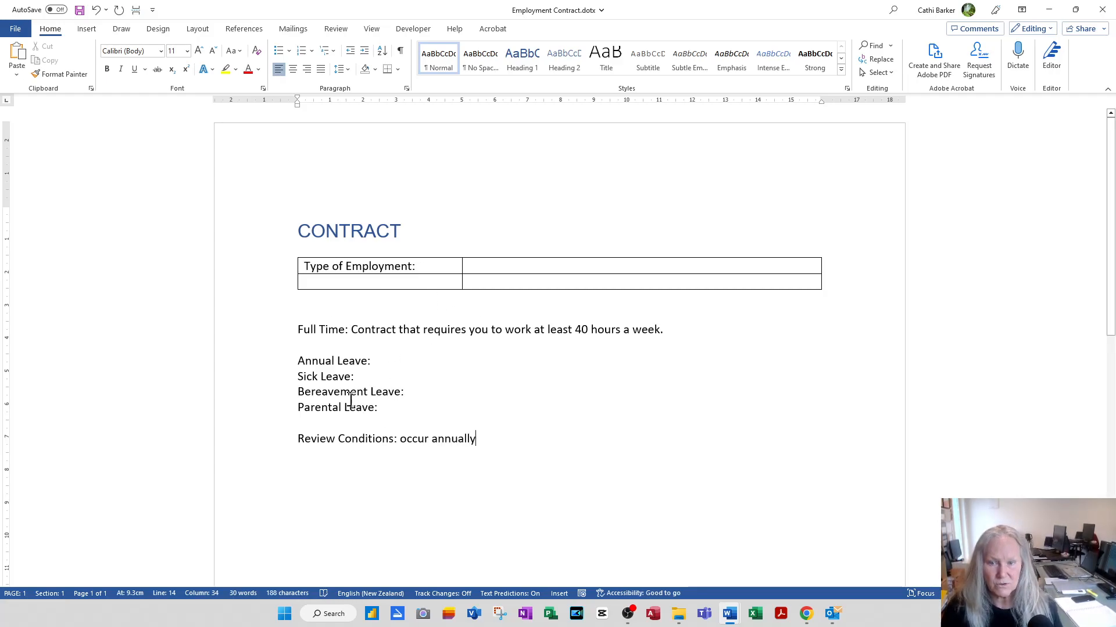
Start a new Quick Part building block from the full-time clause text, named "Full Time", in the Custom 2 gallery
drag(273, 331, 271, 442)
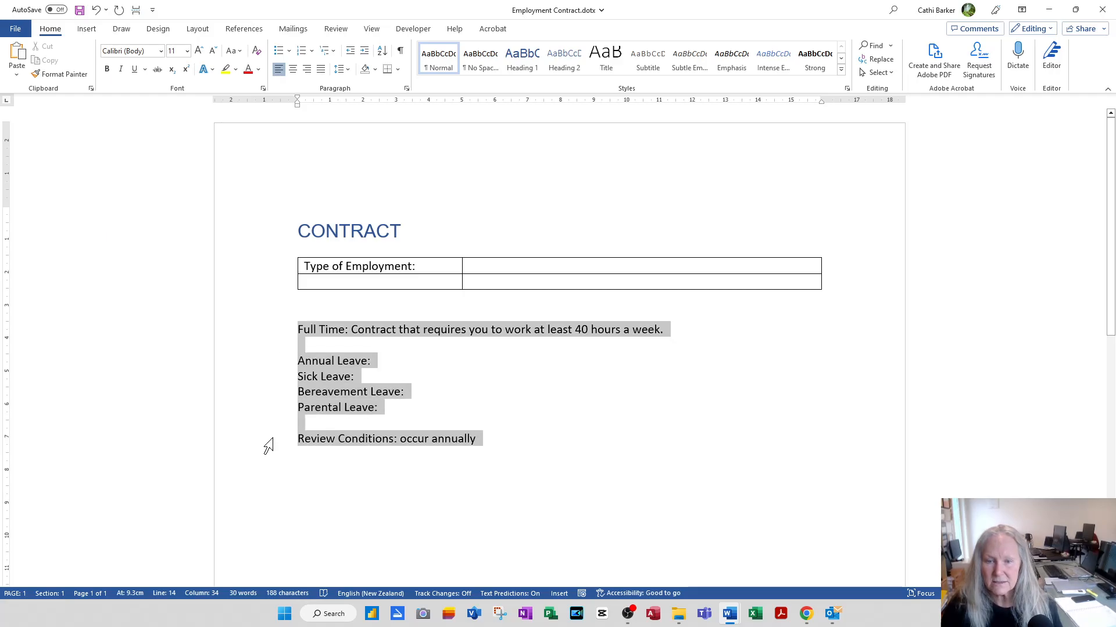
click(87, 29)
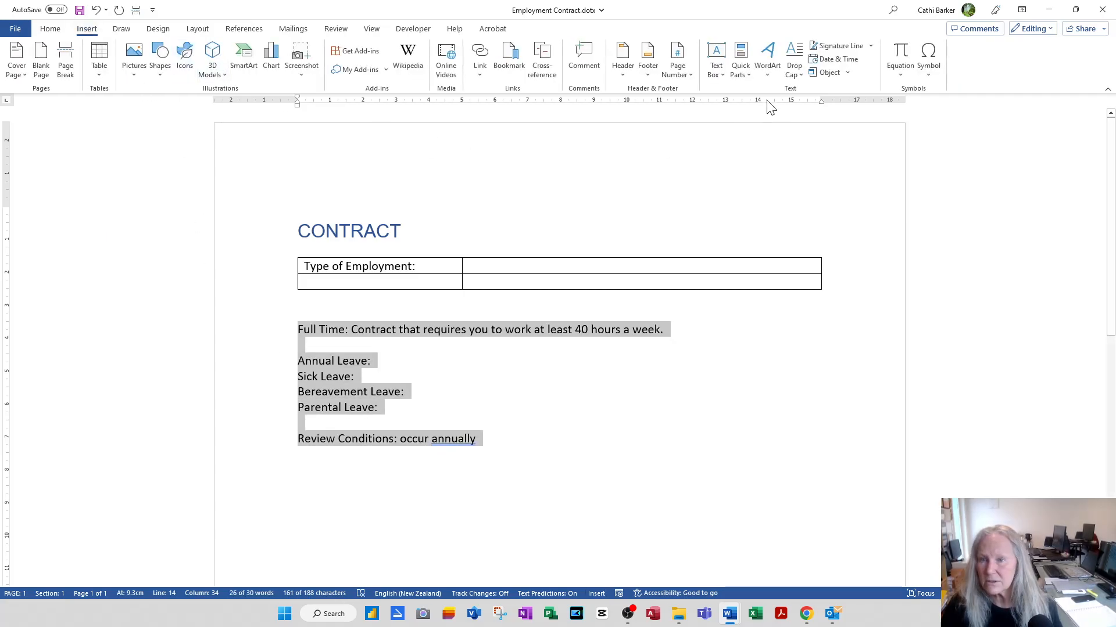
click(740, 63)
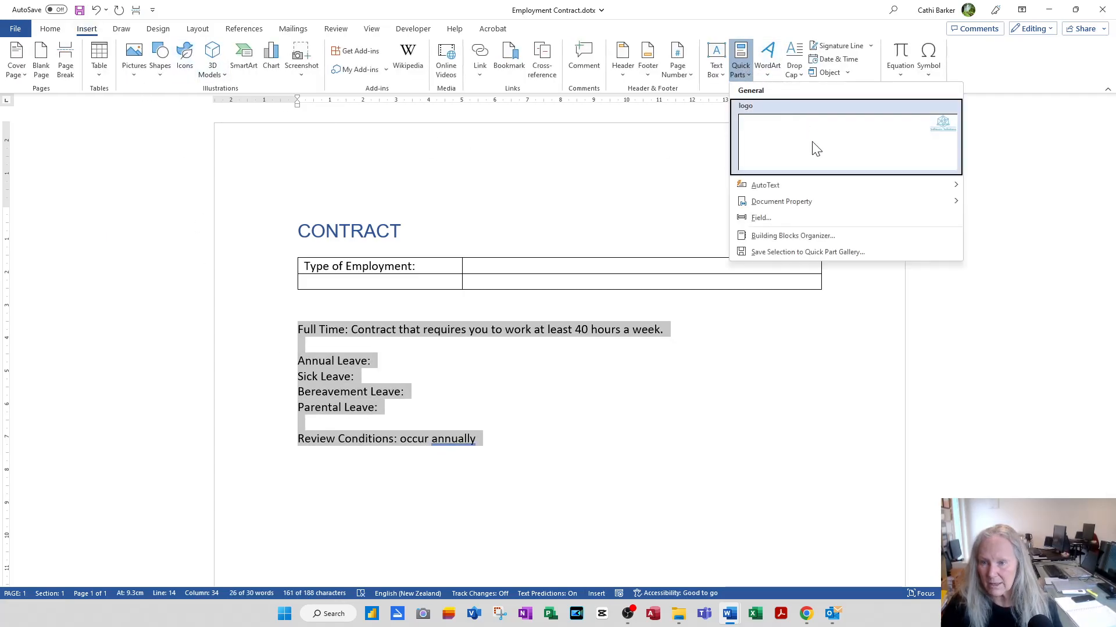
click(808, 252)
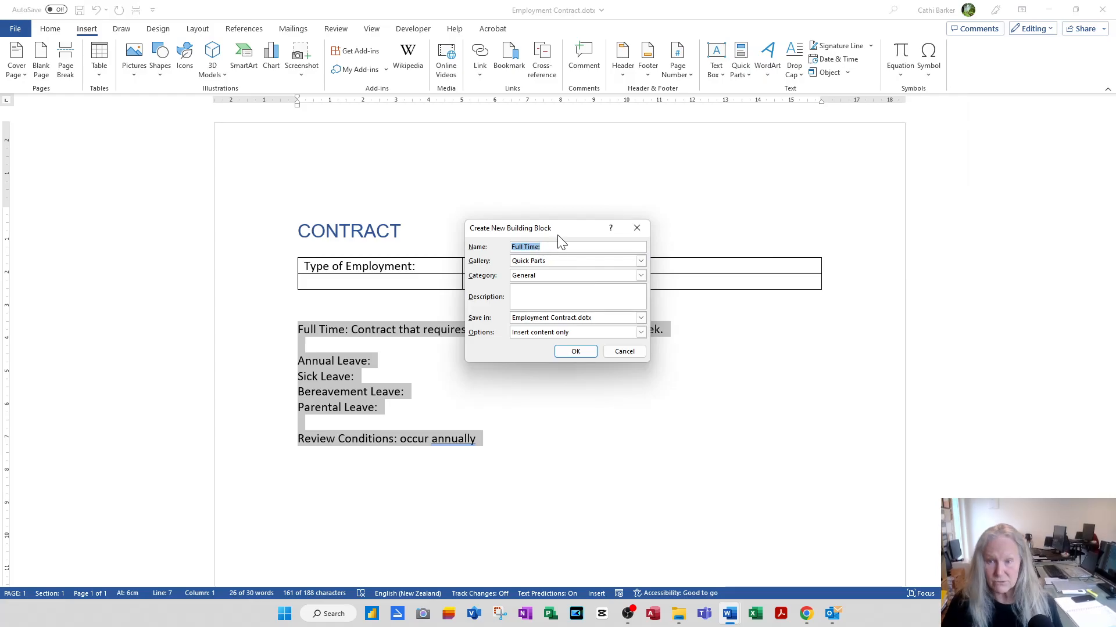
key(End)
key(BackSpace)
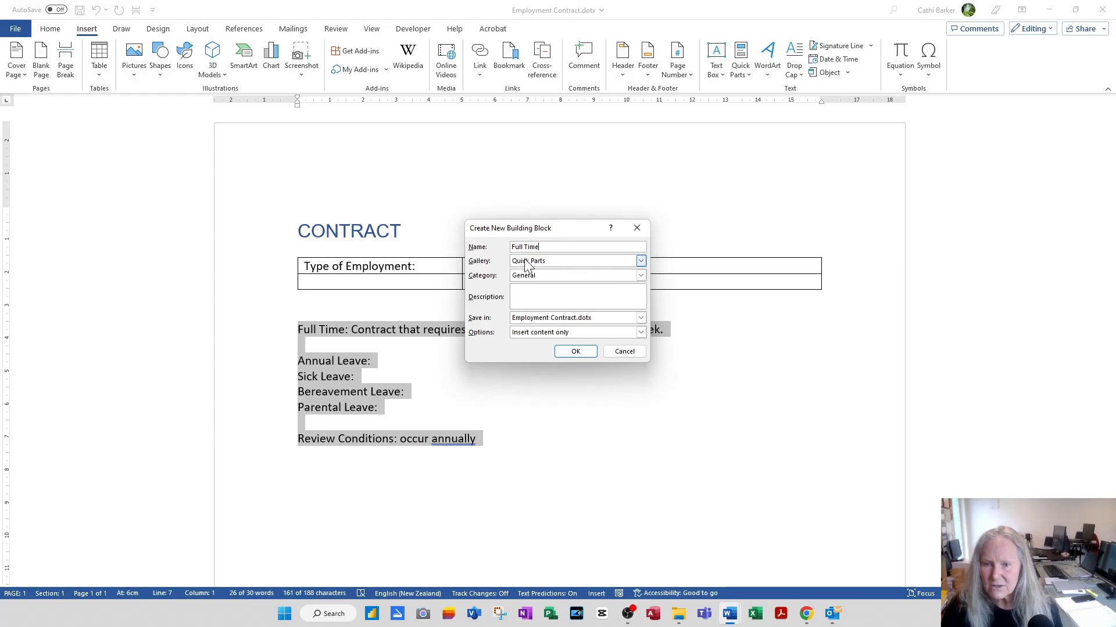
click(641, 262)
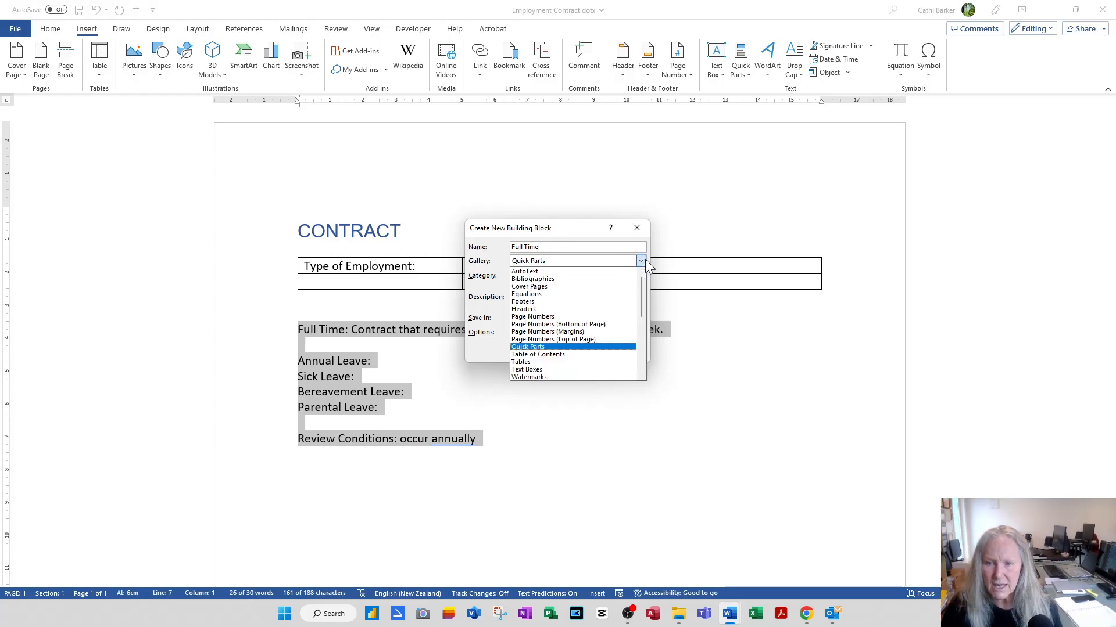
drag(641, 299, 649, 336)
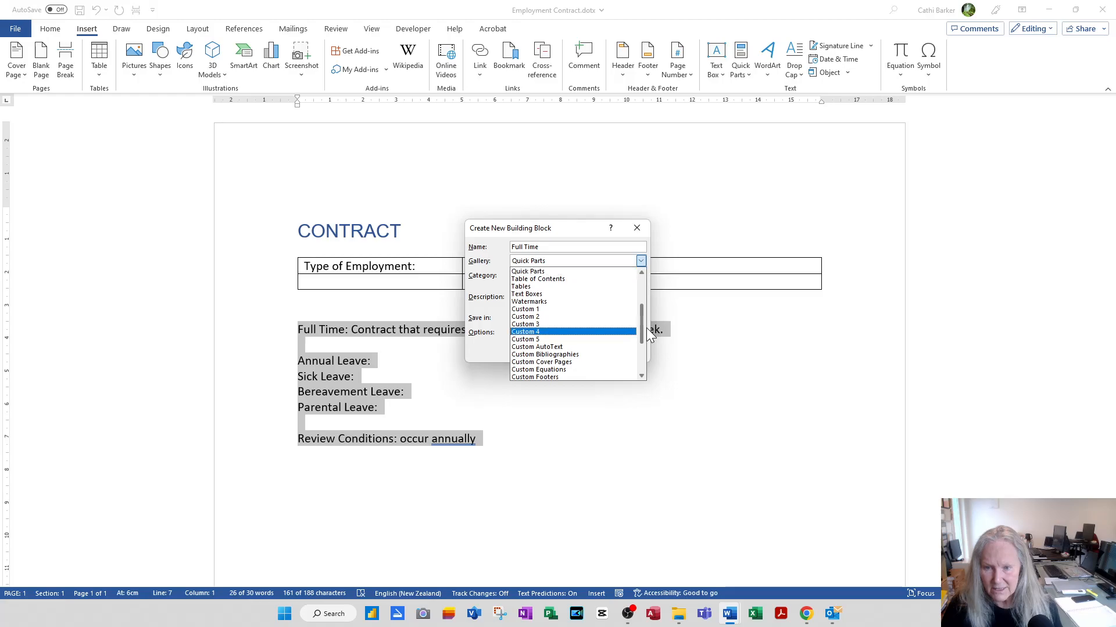
click(541, 318)
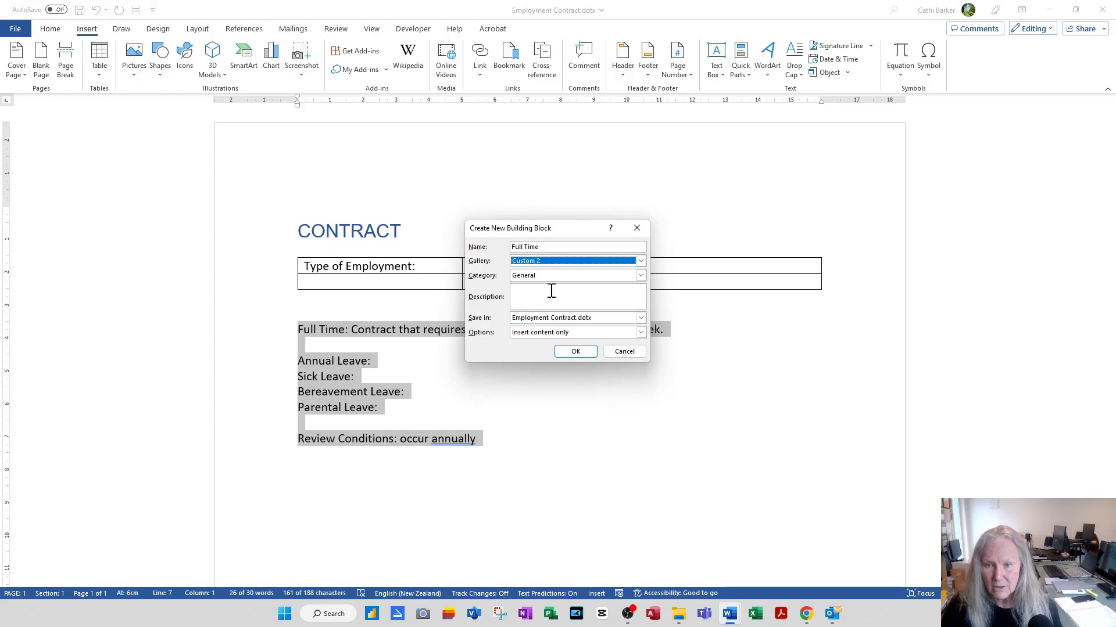
Create a new category named "Employment Type" for the Full Time building block
click(642, 278)
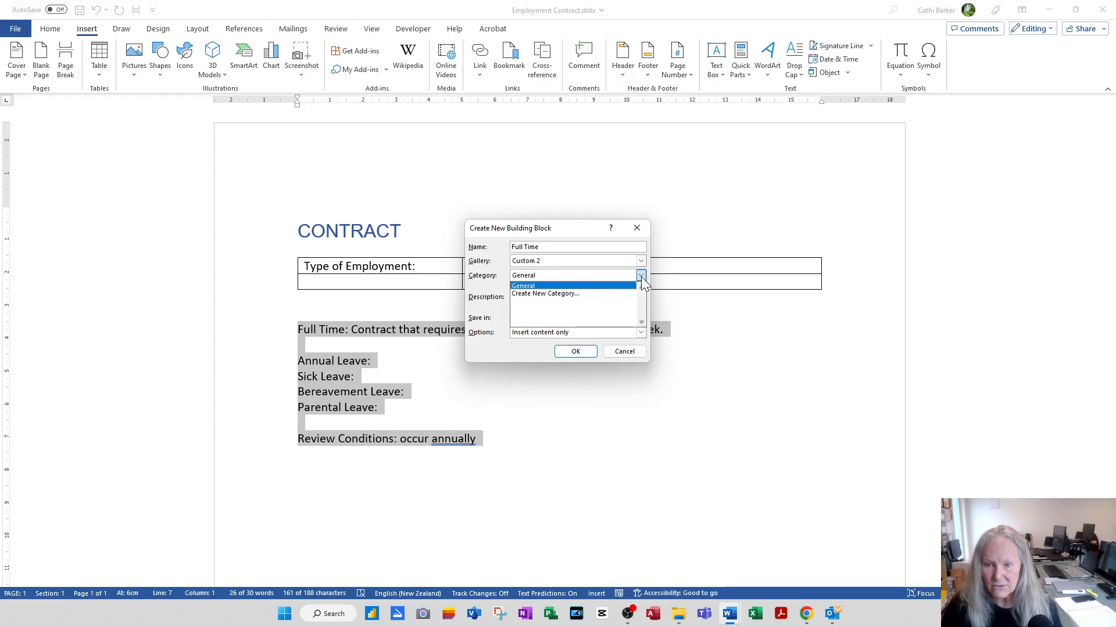
click(567, 295)
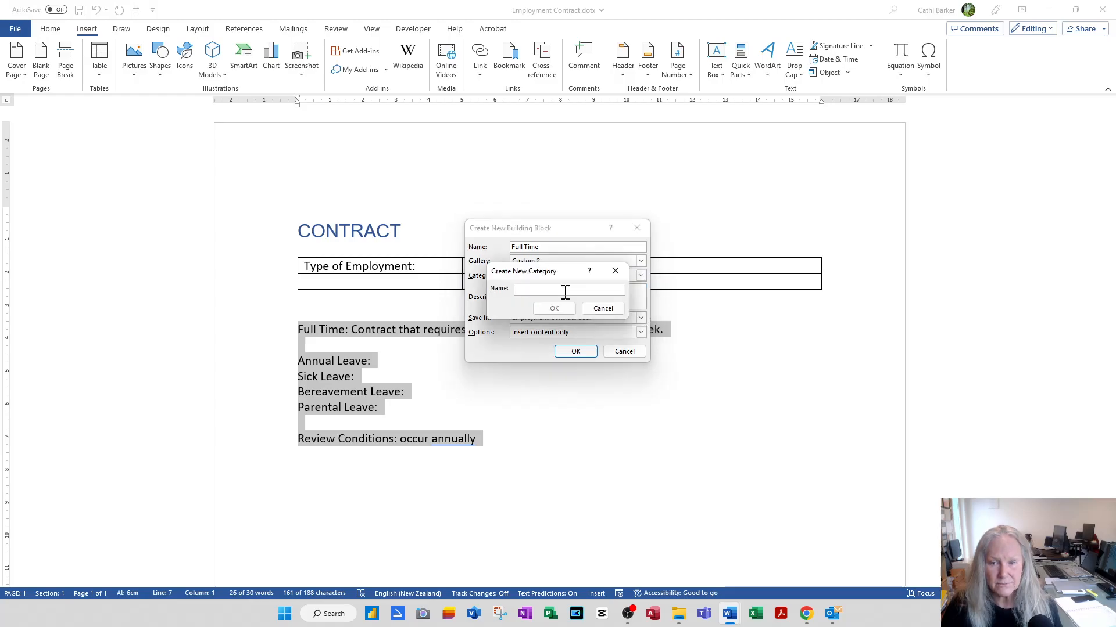
text(T)
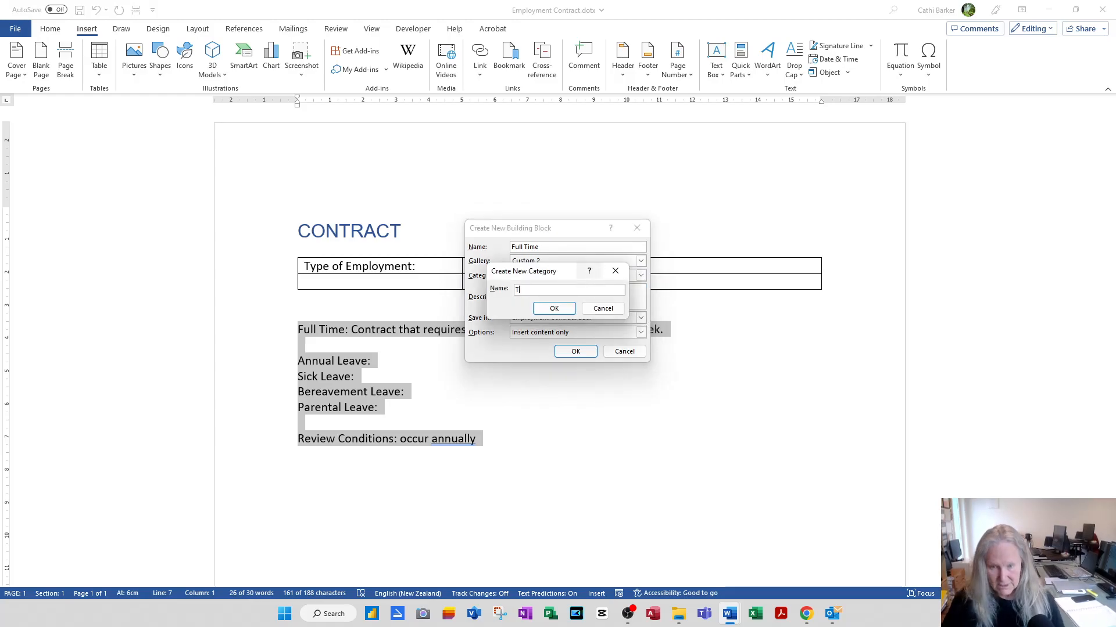
text(y)
key(BackSpace)
key(BackSpace)
text(Employment Type)
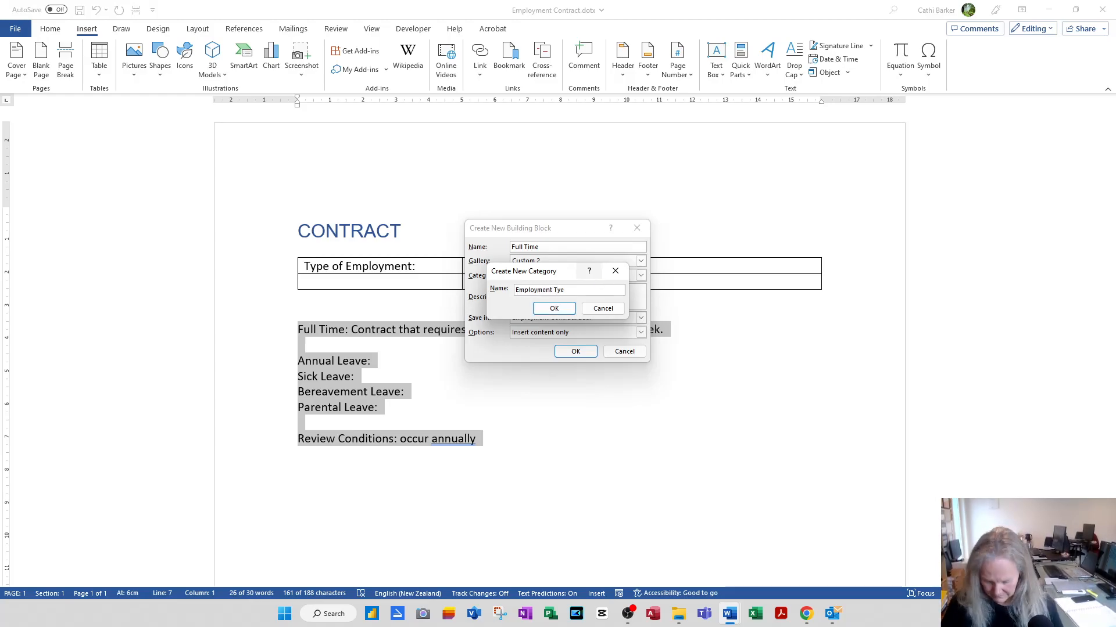
click(555, 311)
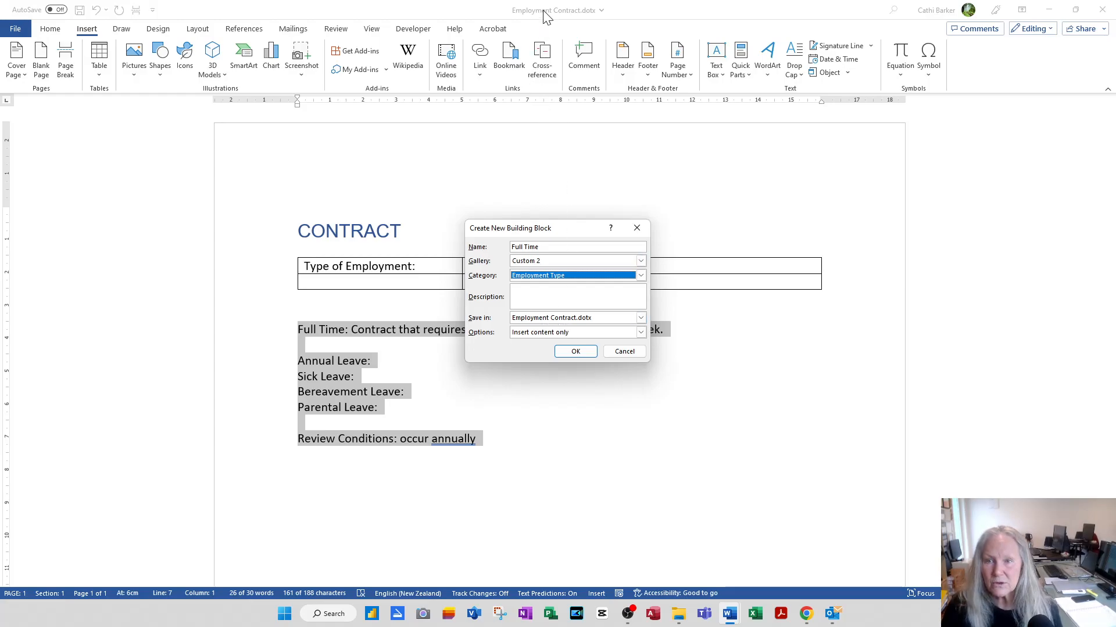
Keep Employment Contract.dotx as the save location and create the Full Time building block
click(640, 317)
click(597, 326)
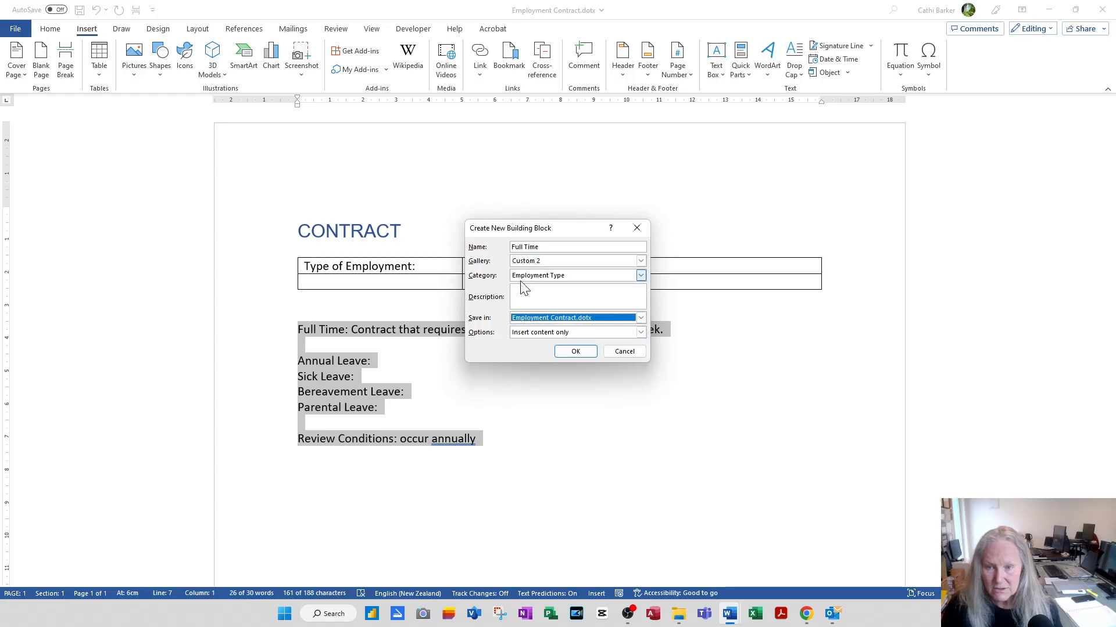
click(585, 354)
Change the clause's opening words from "Full Time" to "Part Time"
click(341, 332)
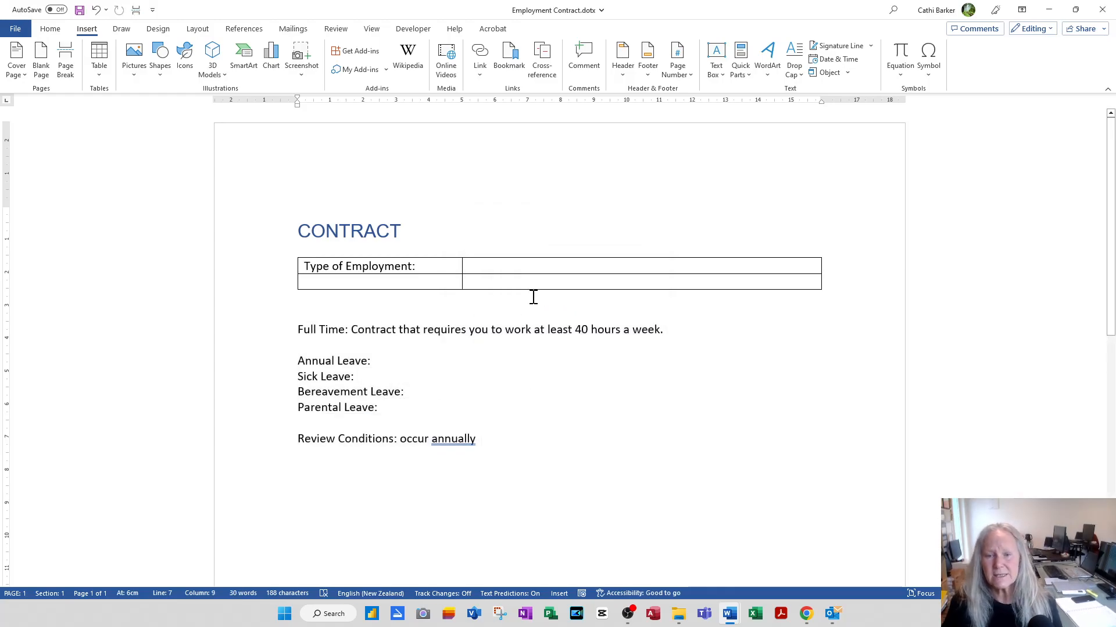
key(Home)
key(ctrl+shift+Right)
text(Part)
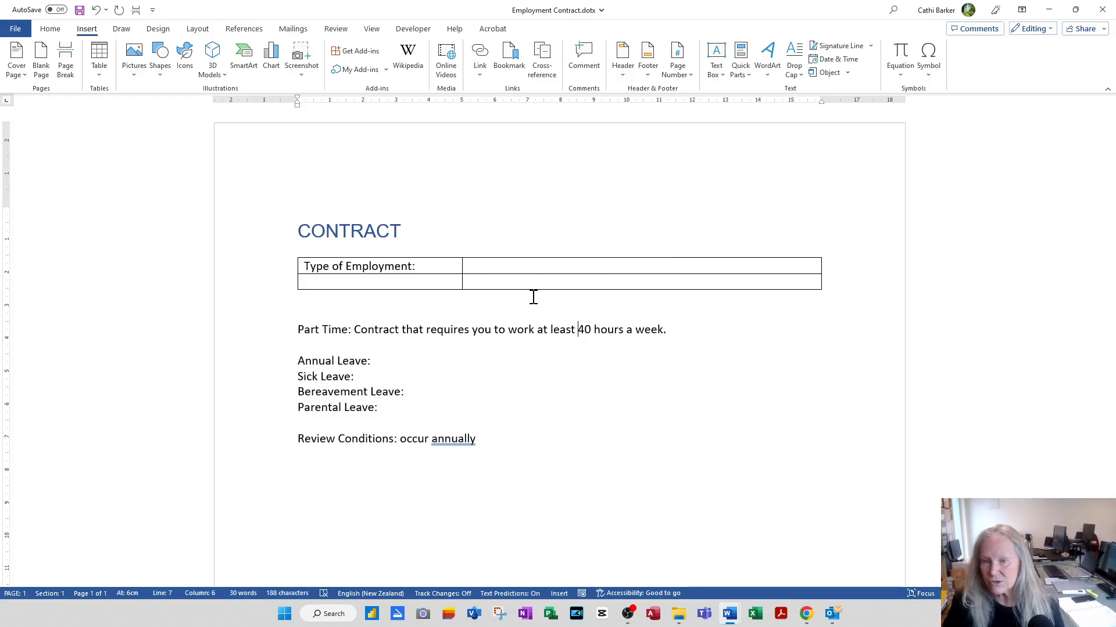
Replace "least 40" in the part-time description with "between 10-20" hours a week
key(ctrl+shift+Right)
key(ctrl+Left)
key(ctrl+Left)
key(ctrl+shift+Right)
key(ctrl+shift+Right)
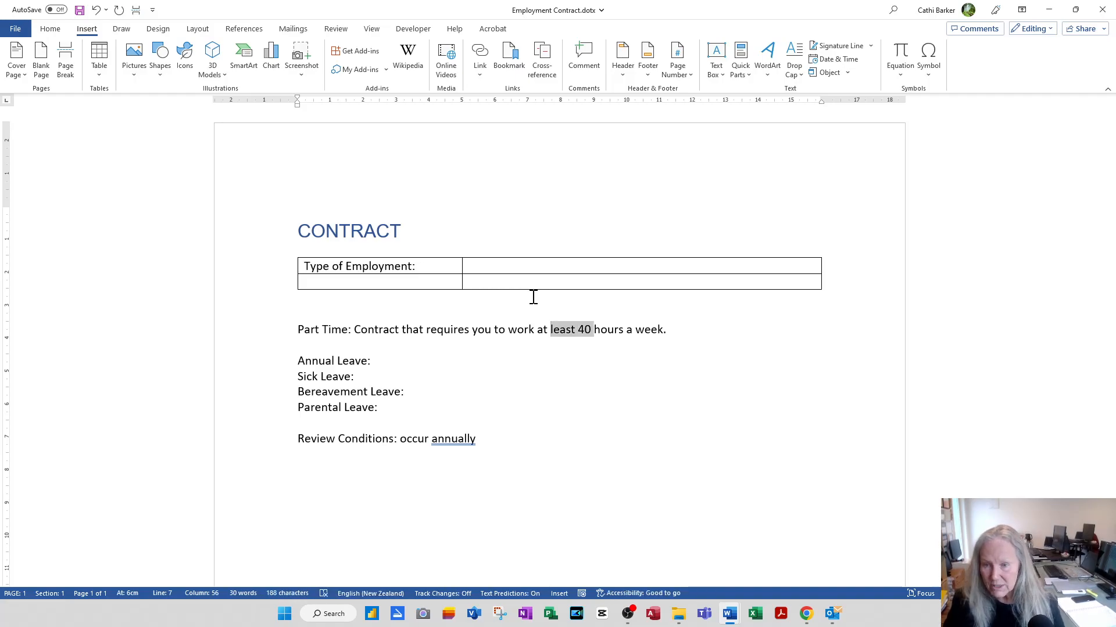
text(between )
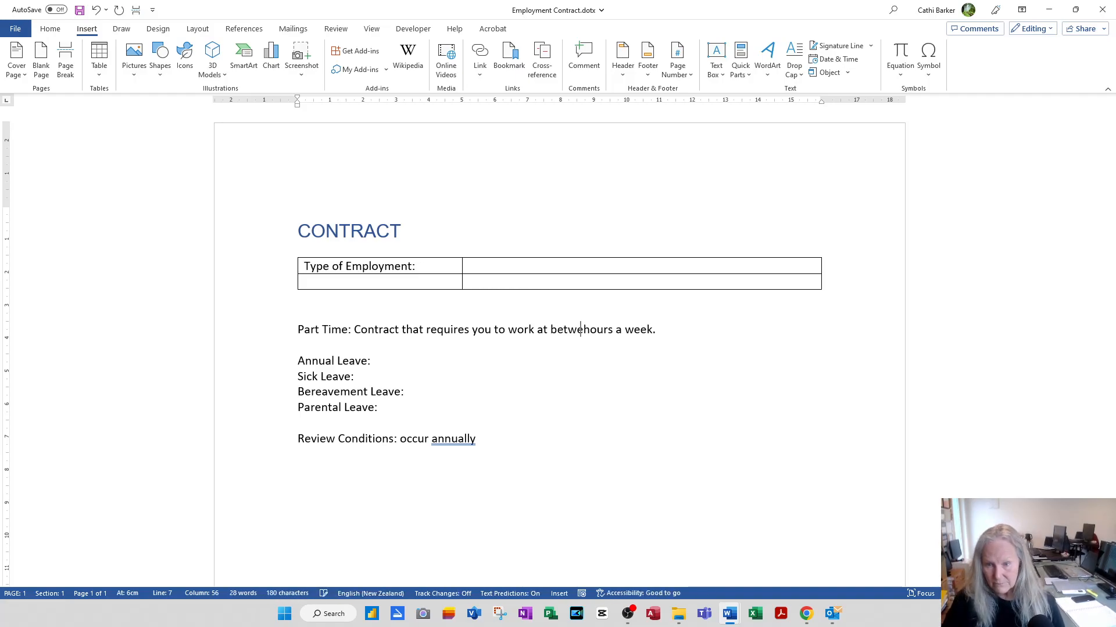
text(10)
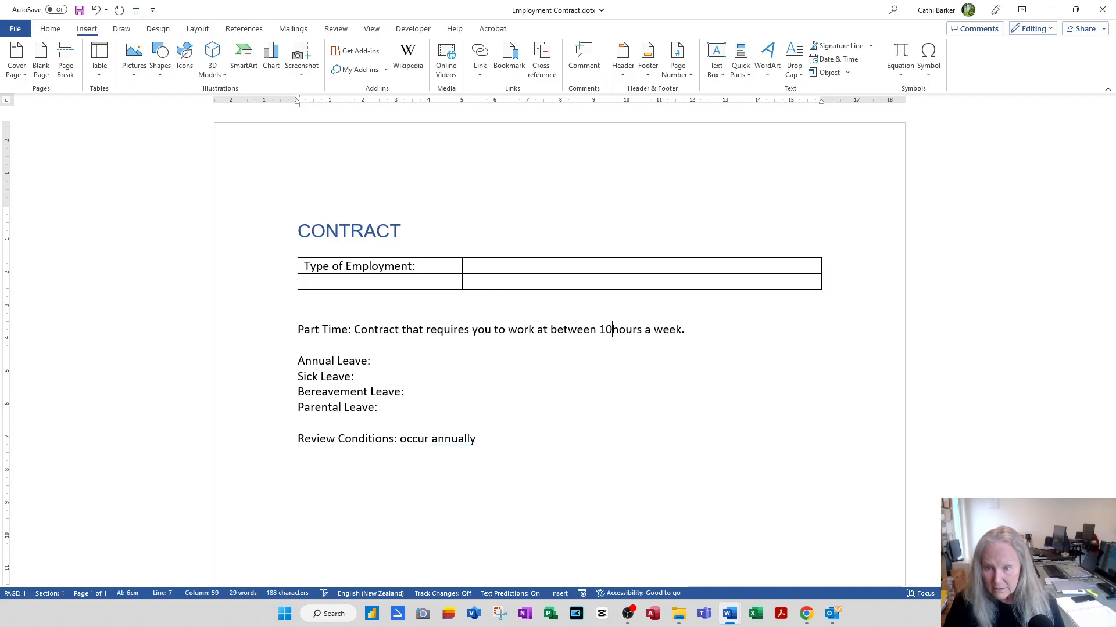
text(-20)
Change the review conditions in the part-time clause to "occur 6 monthly"
double_click(471, 444)
click(493, 444)
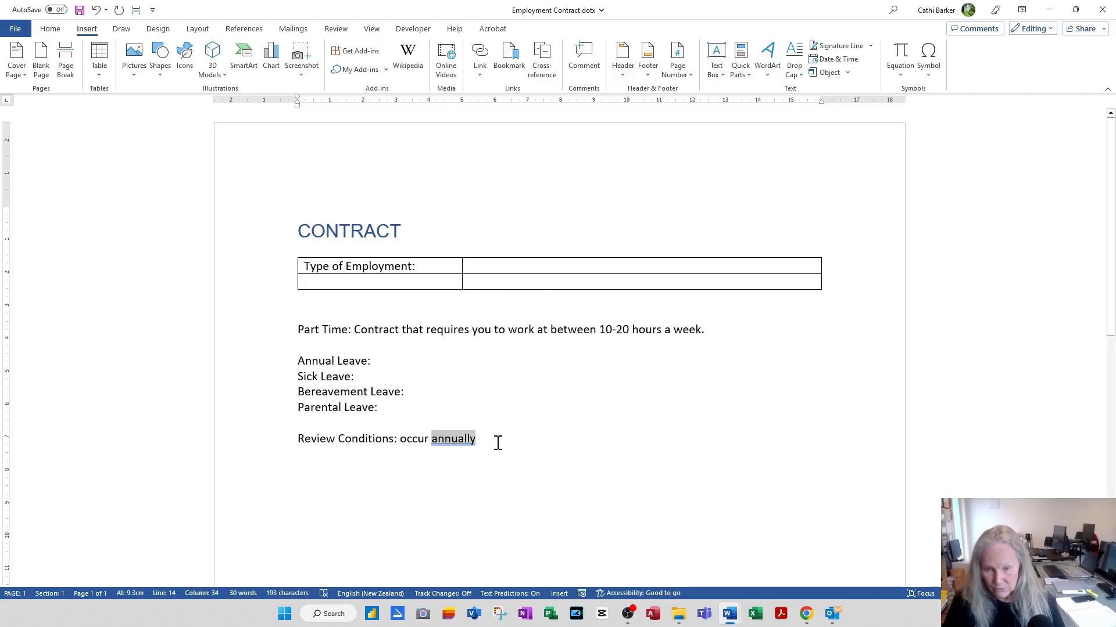
text(6 mo)
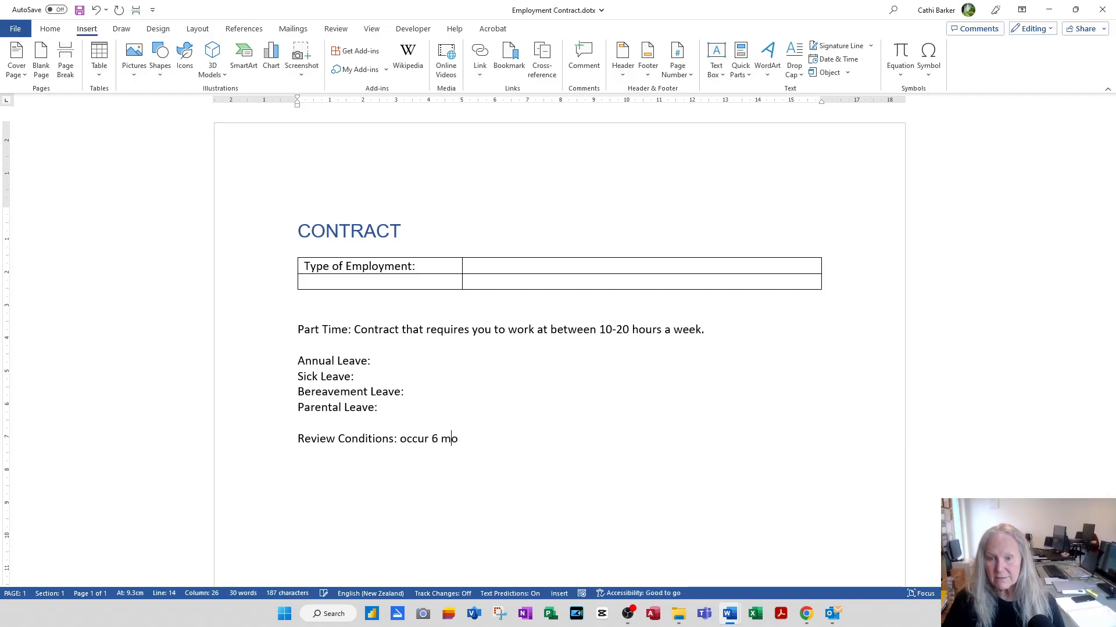
text(nthly)
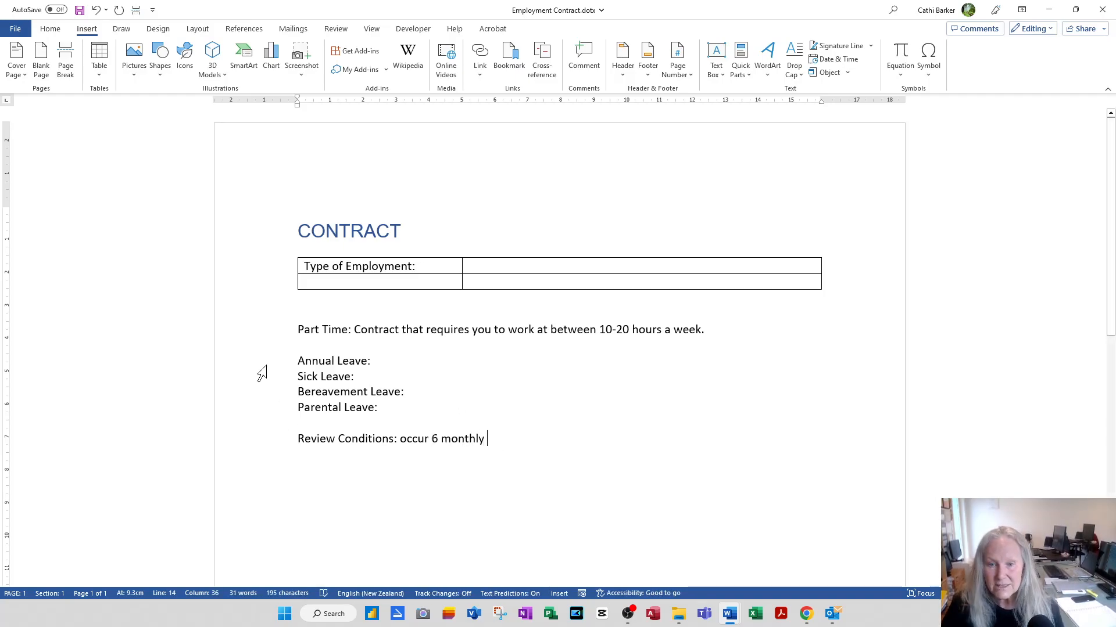
Save the whole part-time clause text as a building block named "Part Time" in the Custom 2 gallery
drag(279, 317, 279, 394)
click(359, 377)
drag(269, 330, 254, 443)
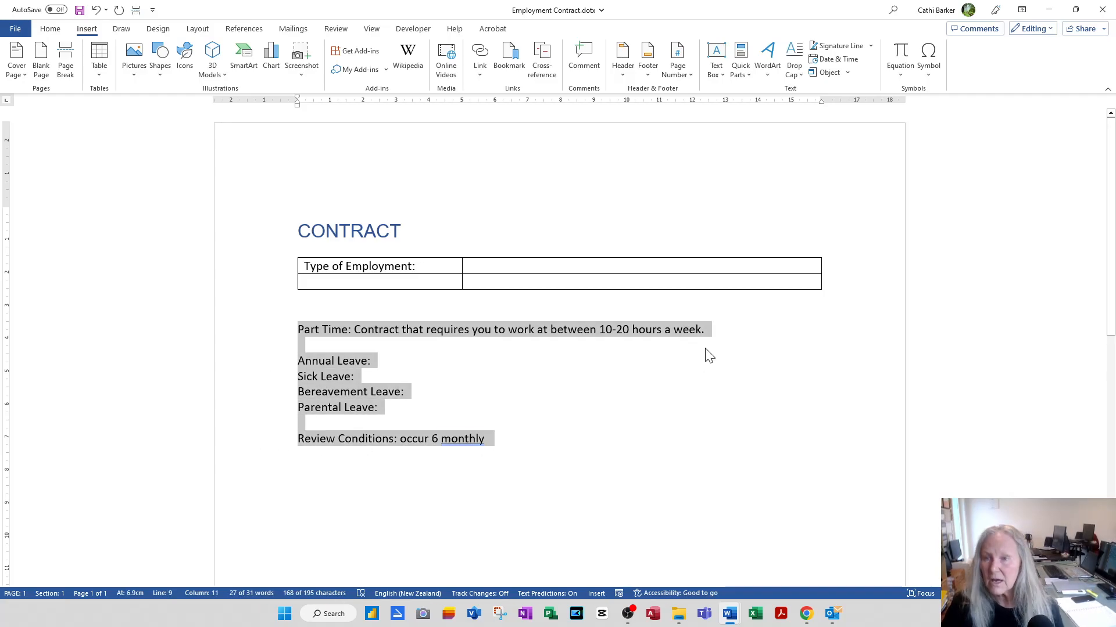
click(742, 71)
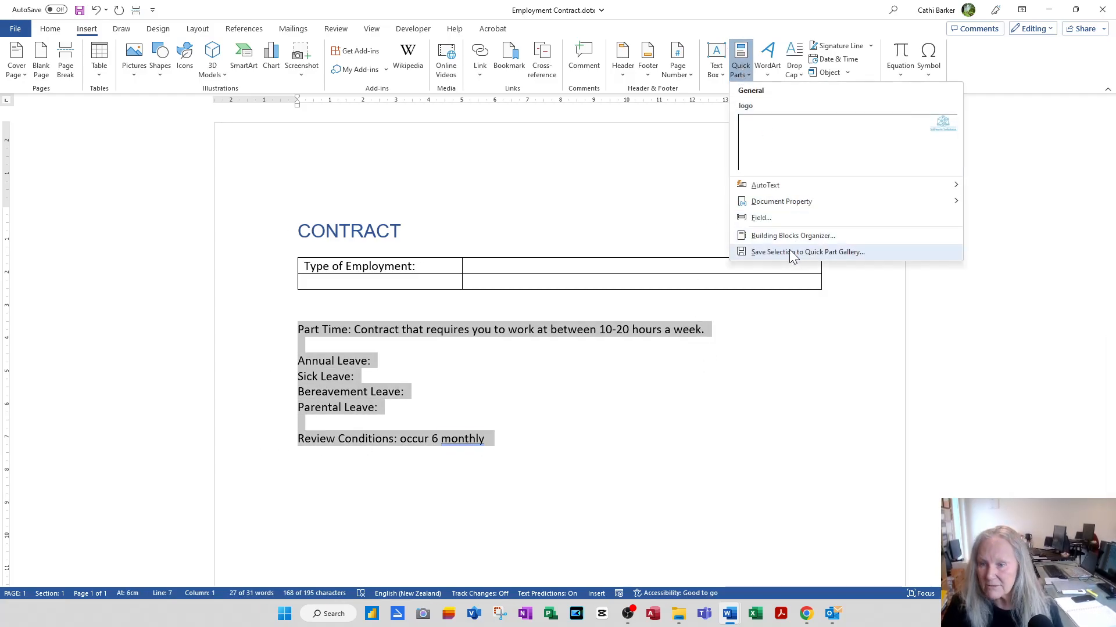
click(792, 252)
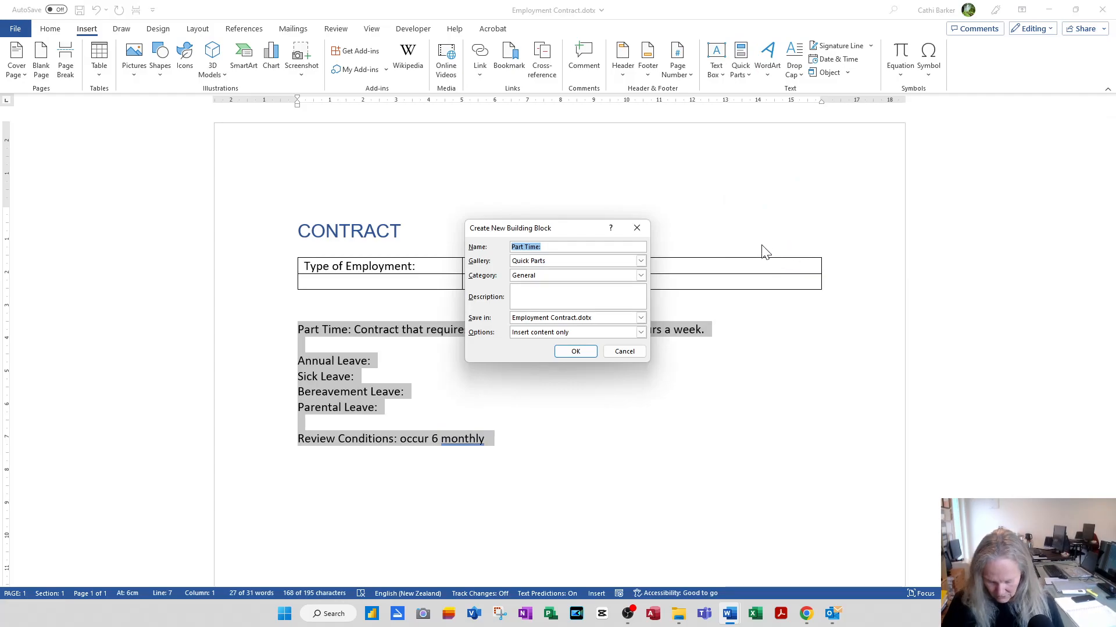
key(End)
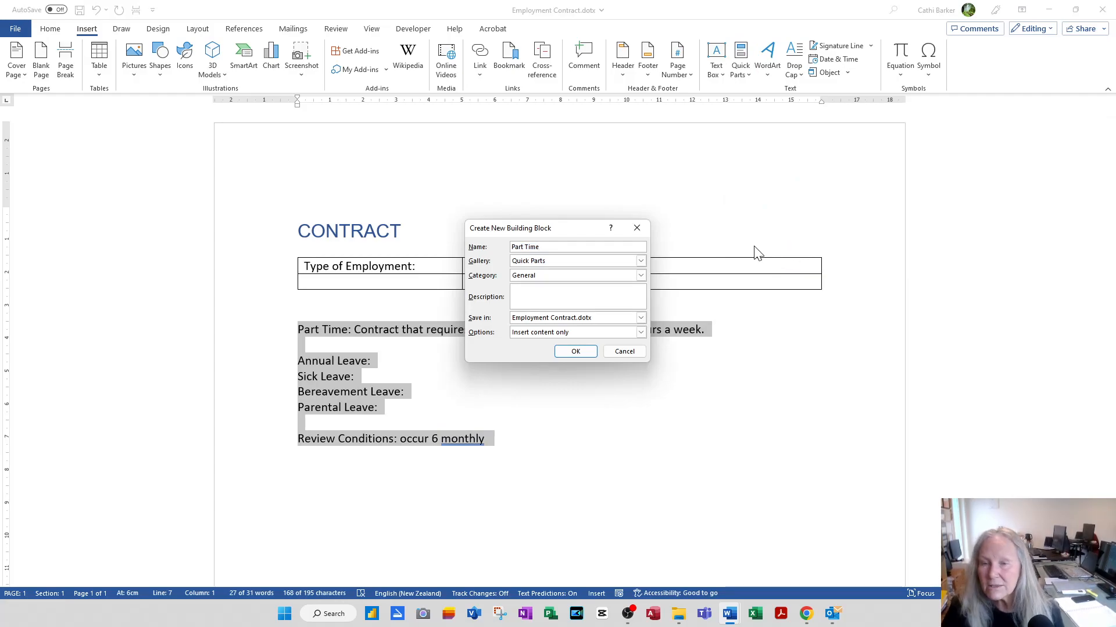
click(640, 261)
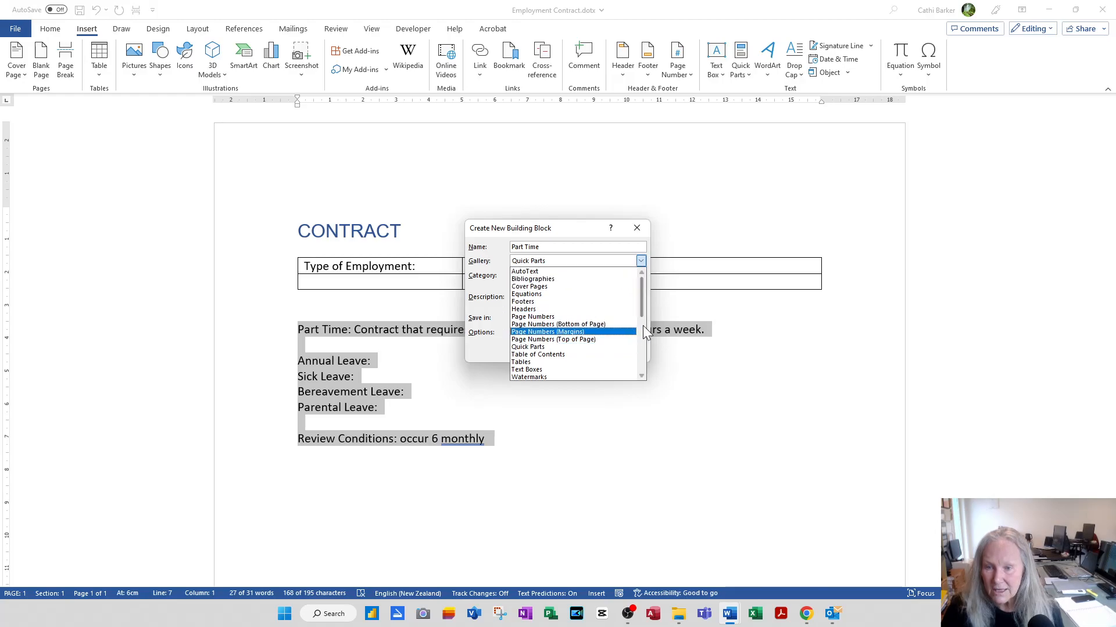
scroll(642, 308, down, 1)
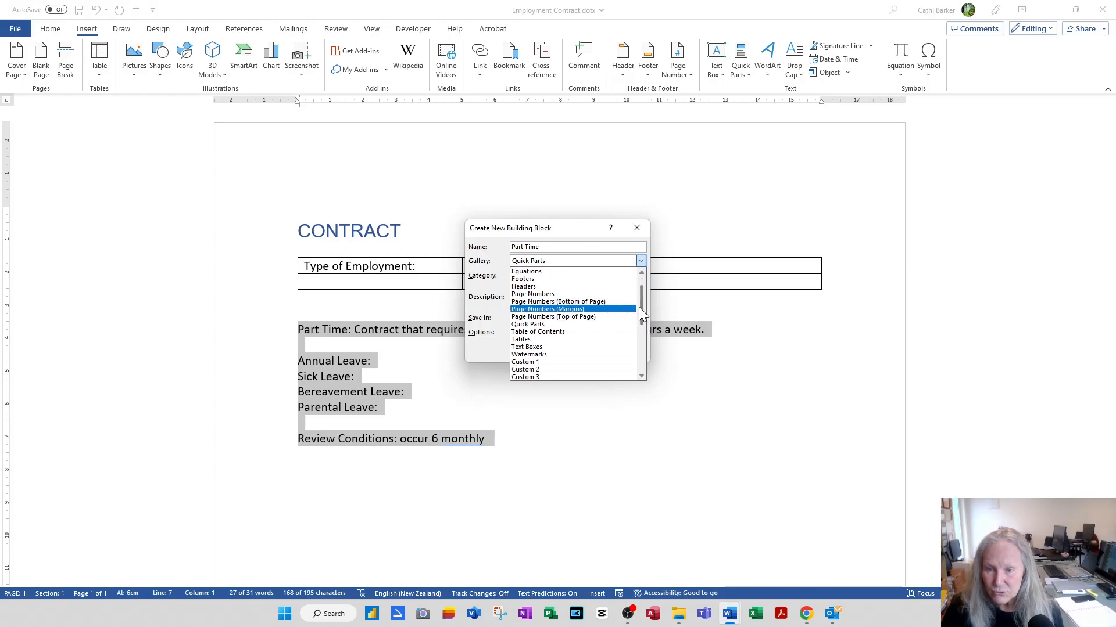
click(561, 369)
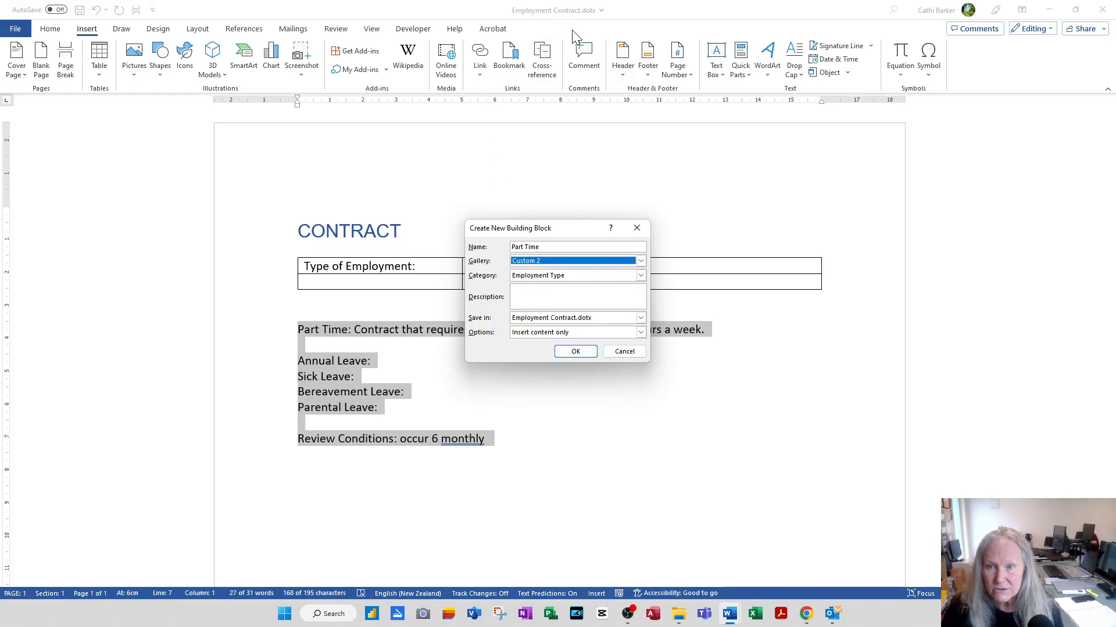
click(576, 355)
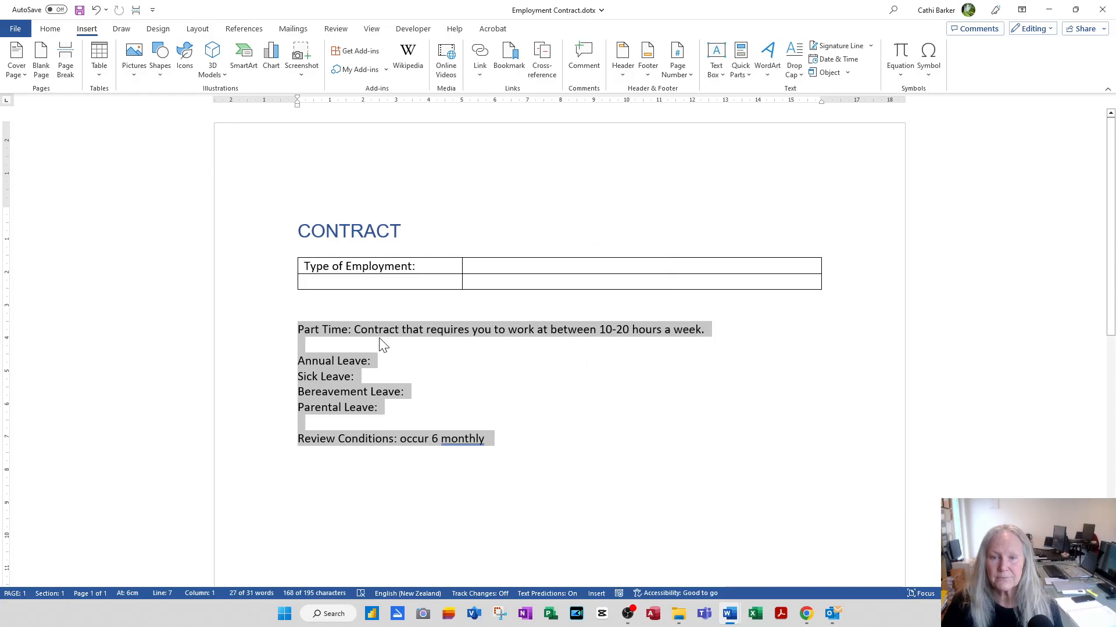
Reword the clause's first line as "Casual: Contract that requires you to work as required and agreed"
click(350, 333)
key(shift+Home)
text(Casual)
key(ctrl+Right)
key(ctrl+Right)
key(shift+End)
text(as )
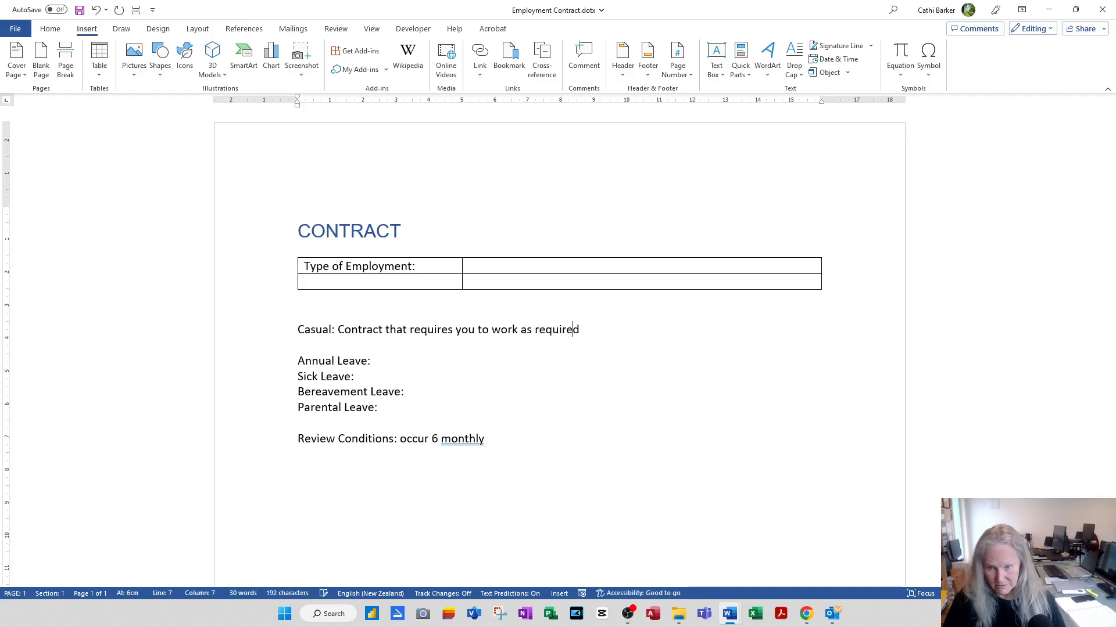
text(required and agreed)
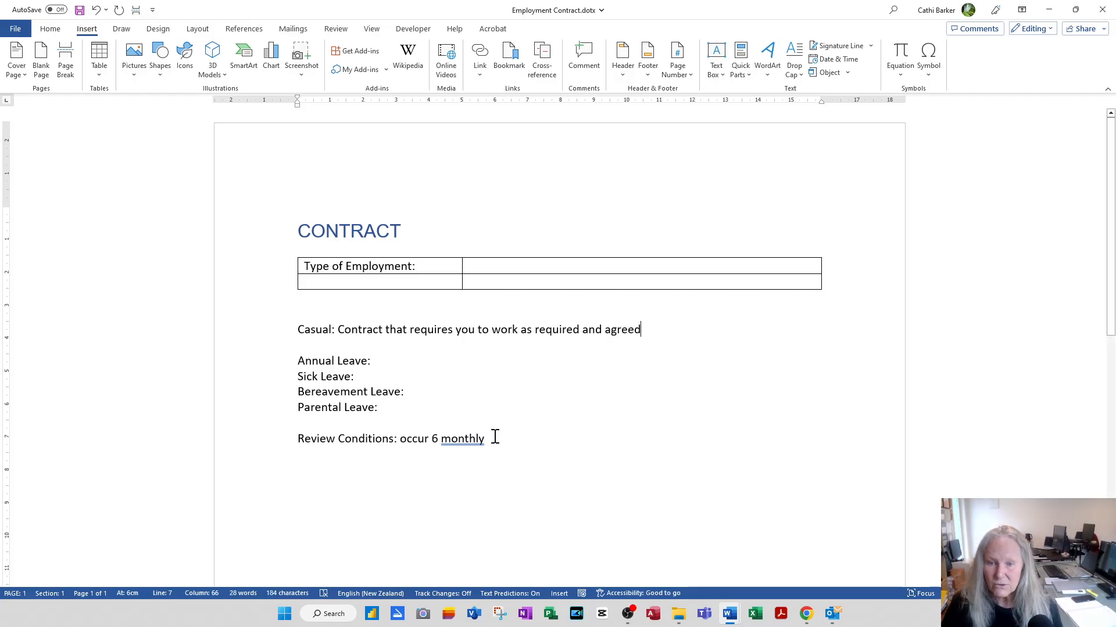
Change the review conditions in the casual clause to "occur 3 months"
key(ctrl+shift+Left)
key(ctrl+shift+Left)
text(3 months)
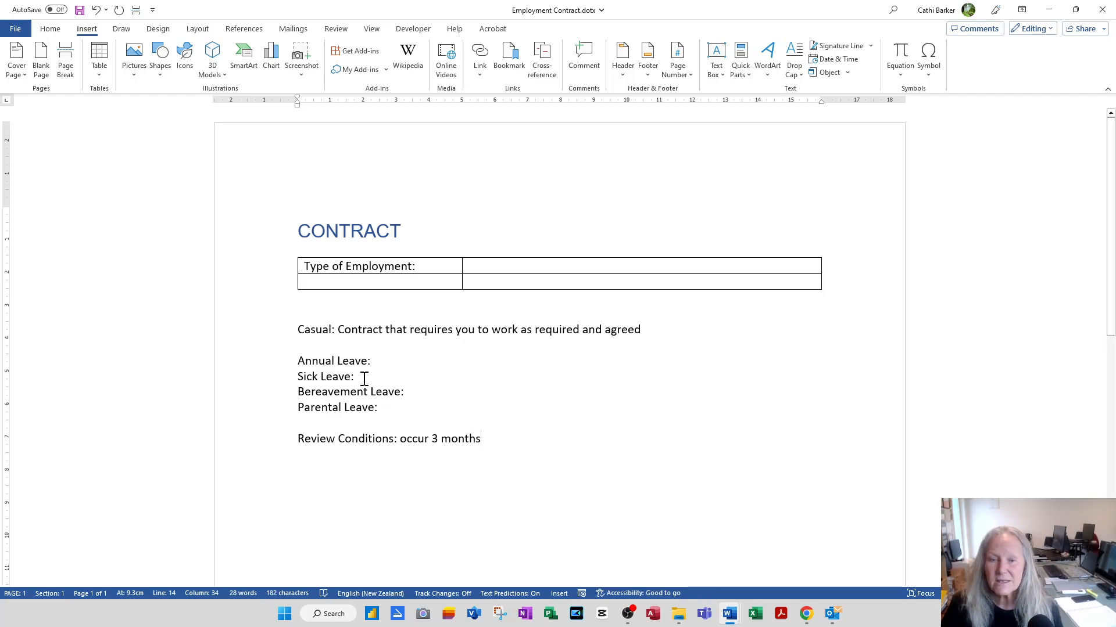
Save the whole casual clause text as a building block named "Casual: Contract" in the Custom 2 gallery, category Employment Type
drag(274, 341, 269, 444)
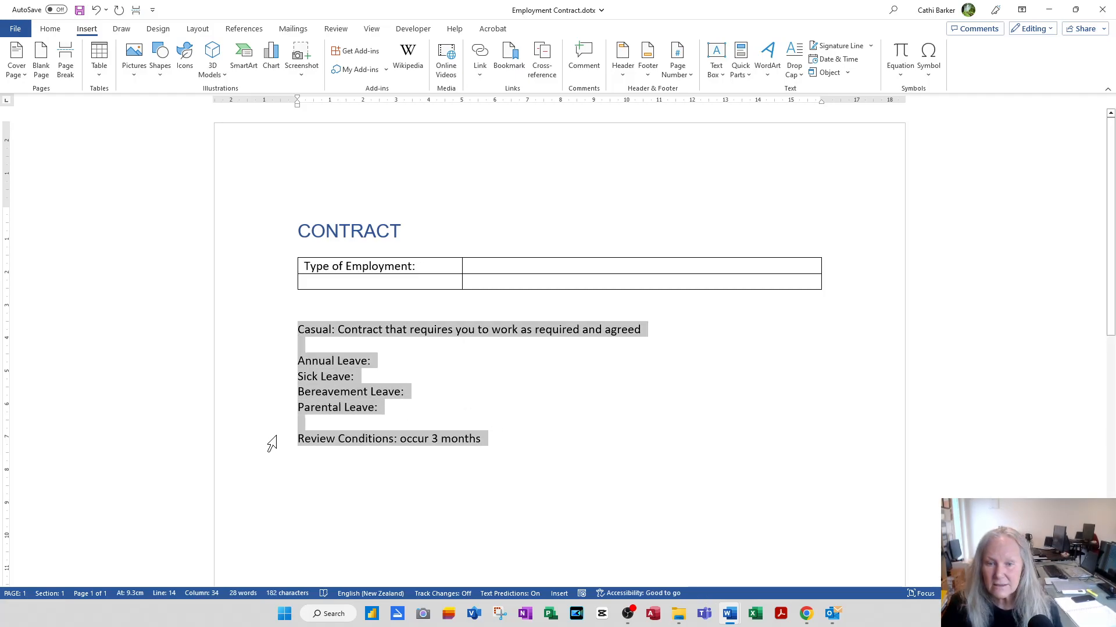
click(740, 58)
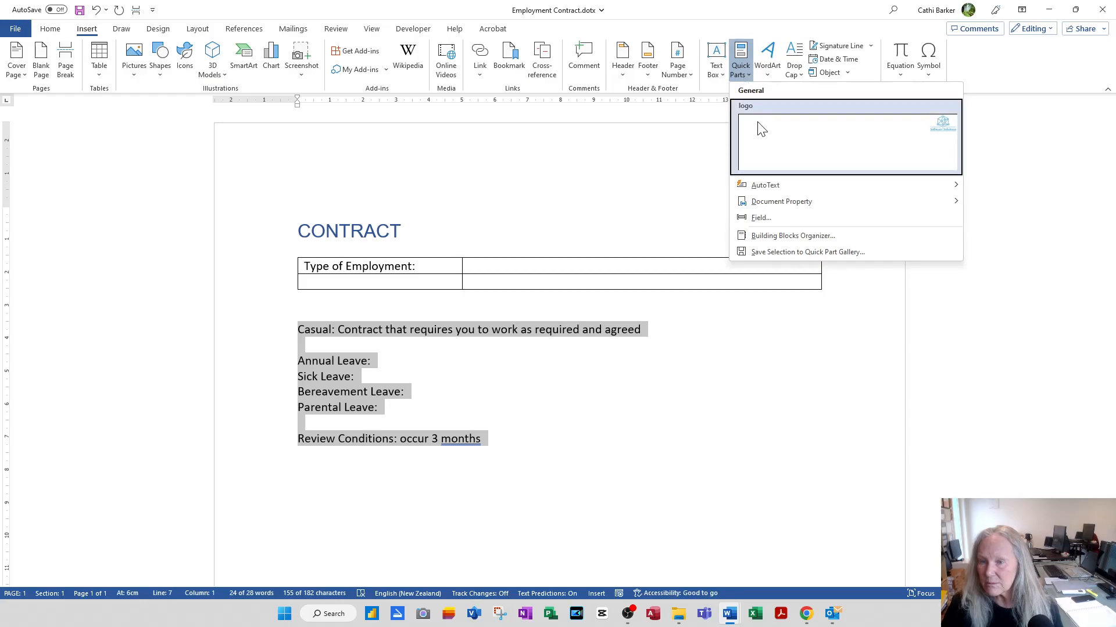
click(798, 252)
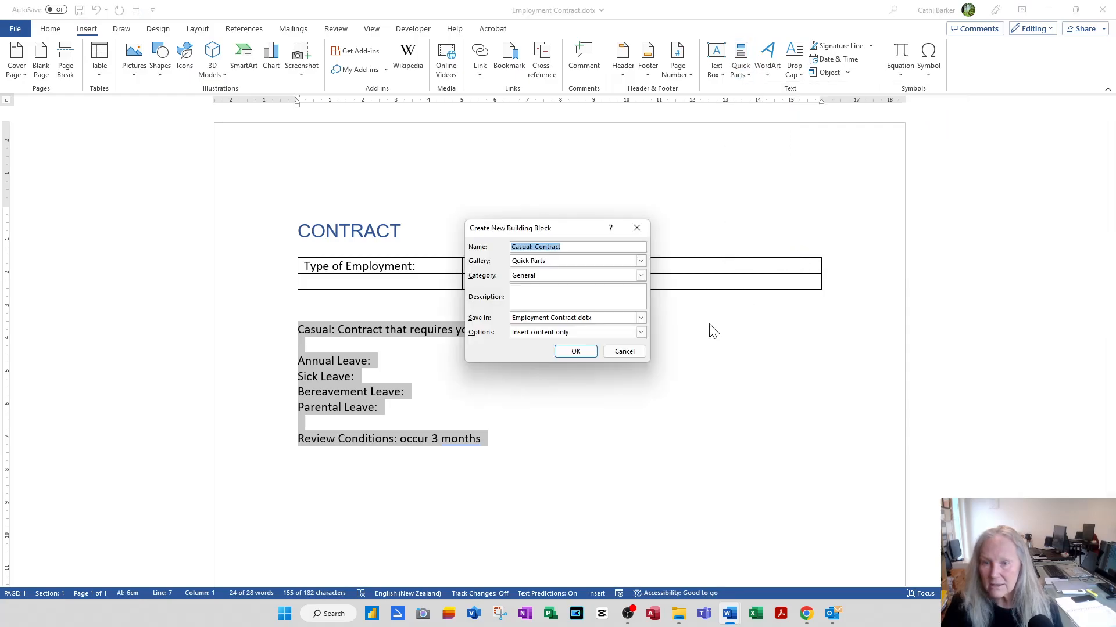
click(641, 261)
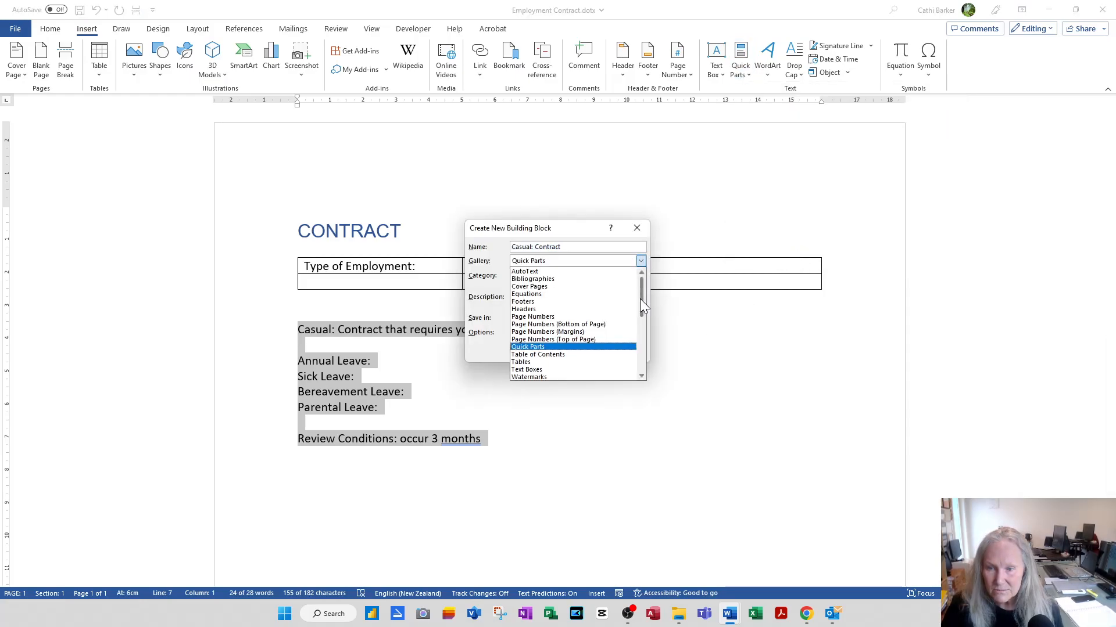
drag(639, 299, 640, 313)
click(553, 344)
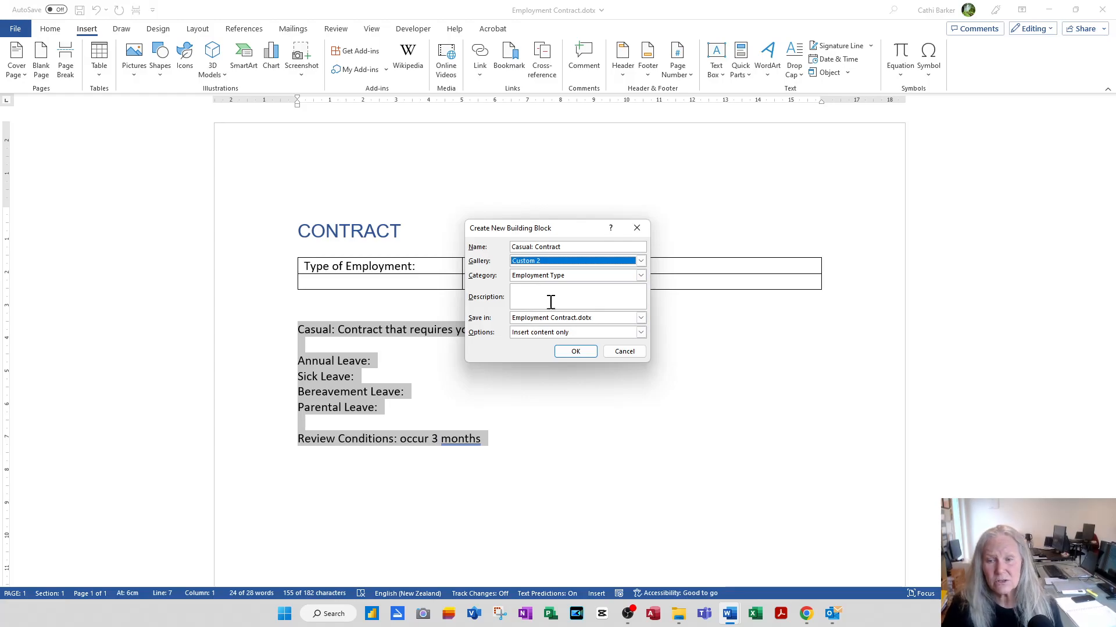
click(575, 353)
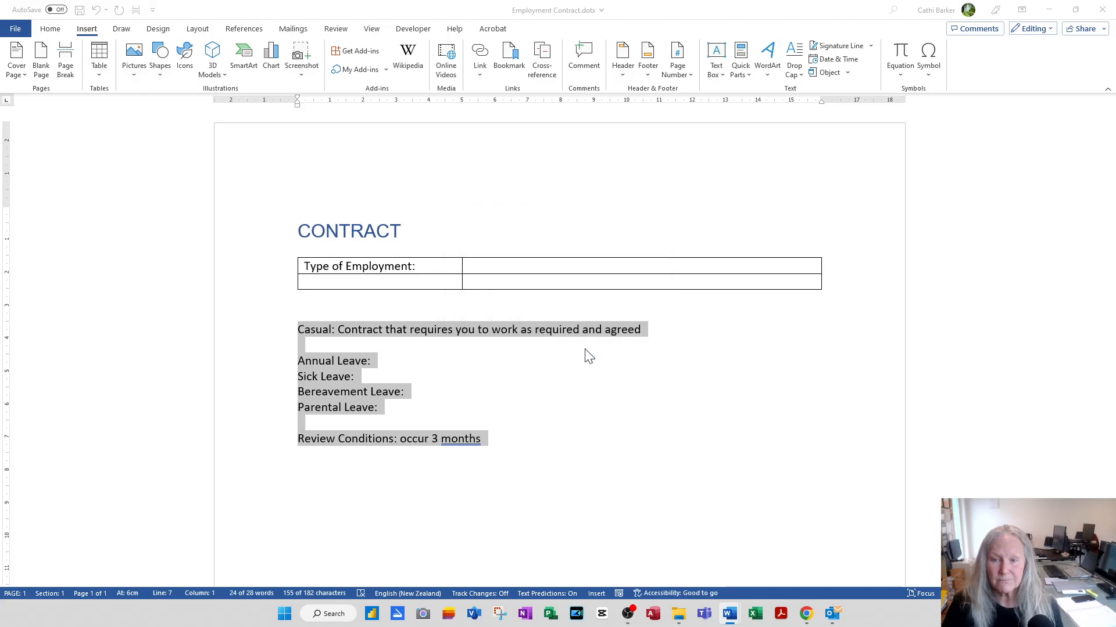
Delete the casual clause text from the page and place the cursor in the empty cell beside "Type of Employment:"
key(Delete)
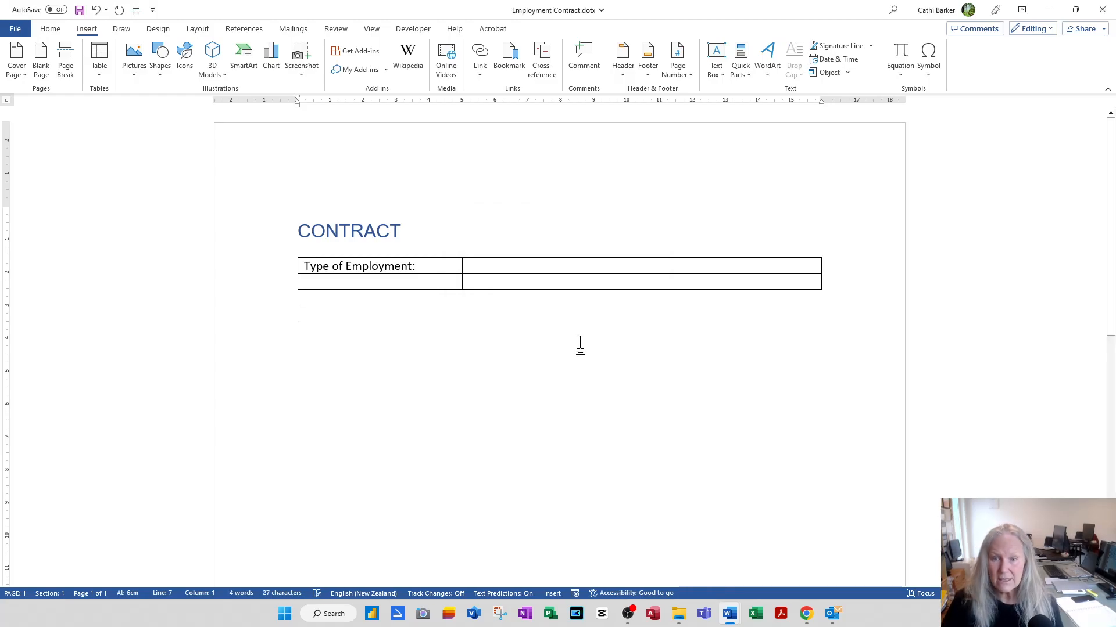
click(485, 270)
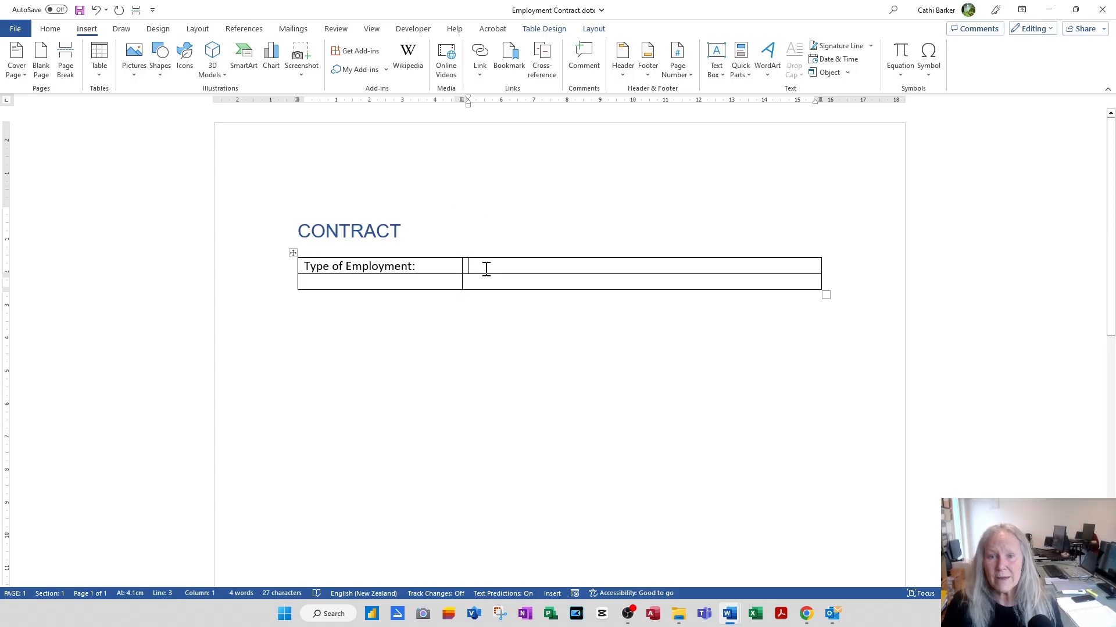
click(416, 31)
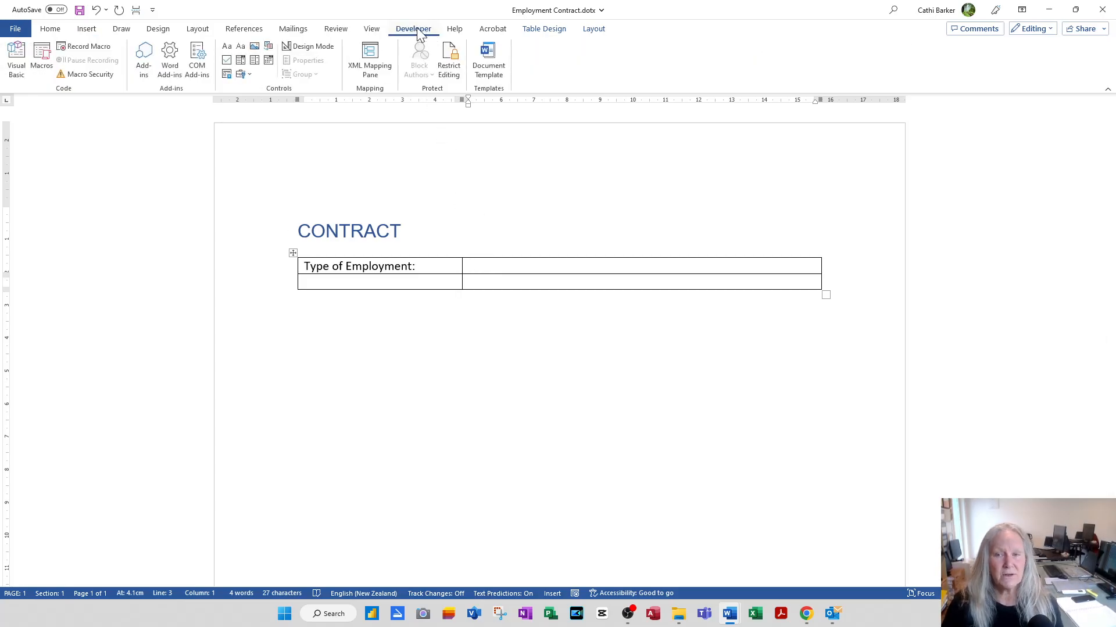
View the ribbon customization options for the Developer commands and leave them without making changes
right_click(418, 33)
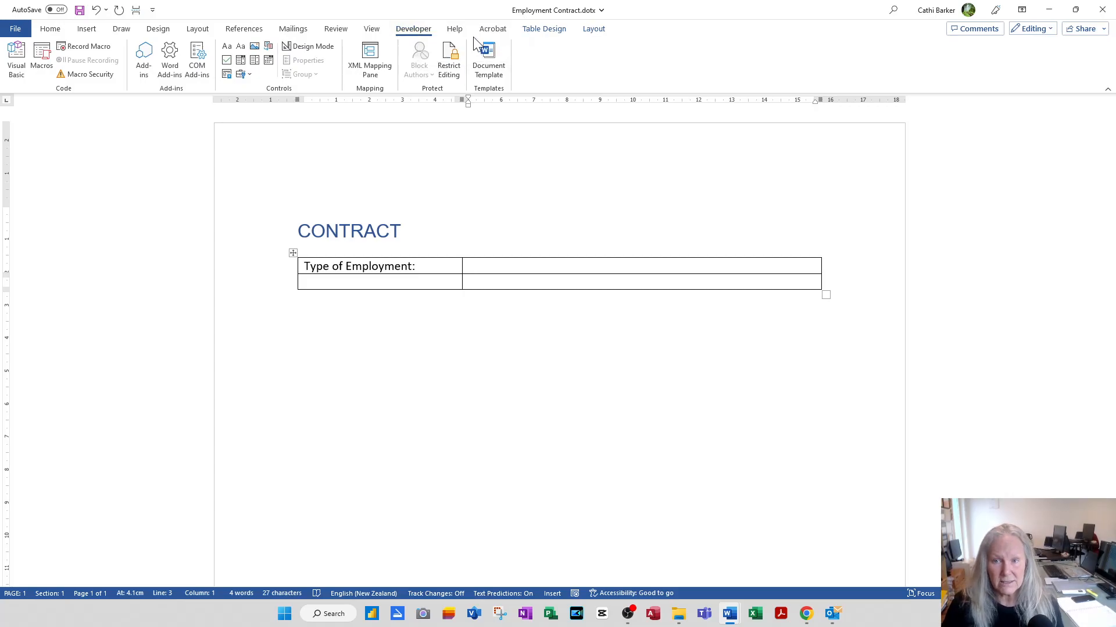
click(473, 36)
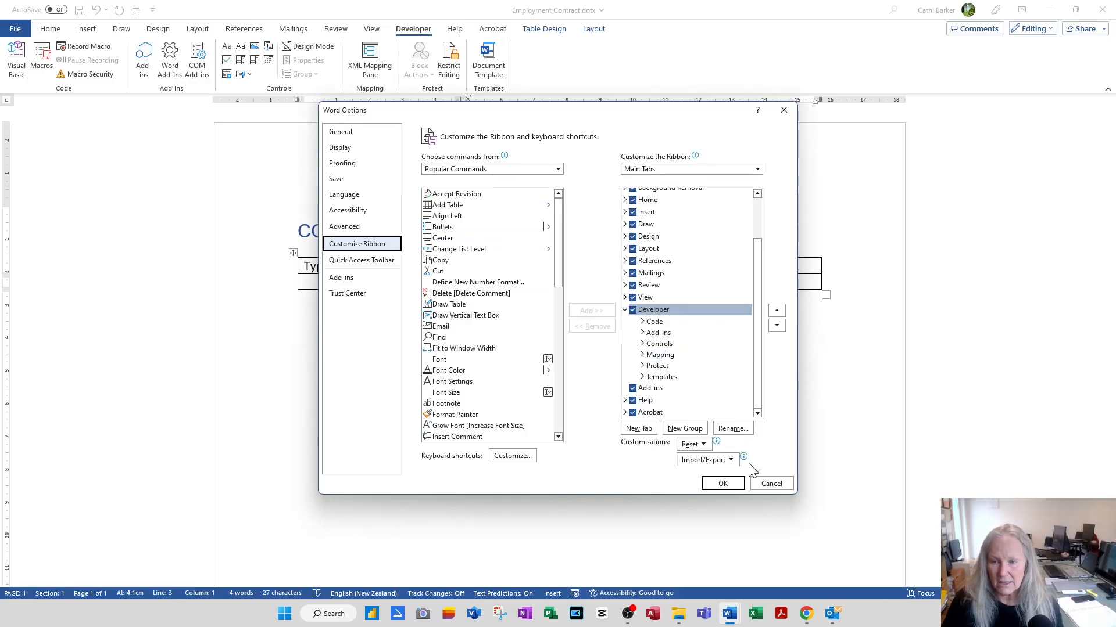
click(759, 487)
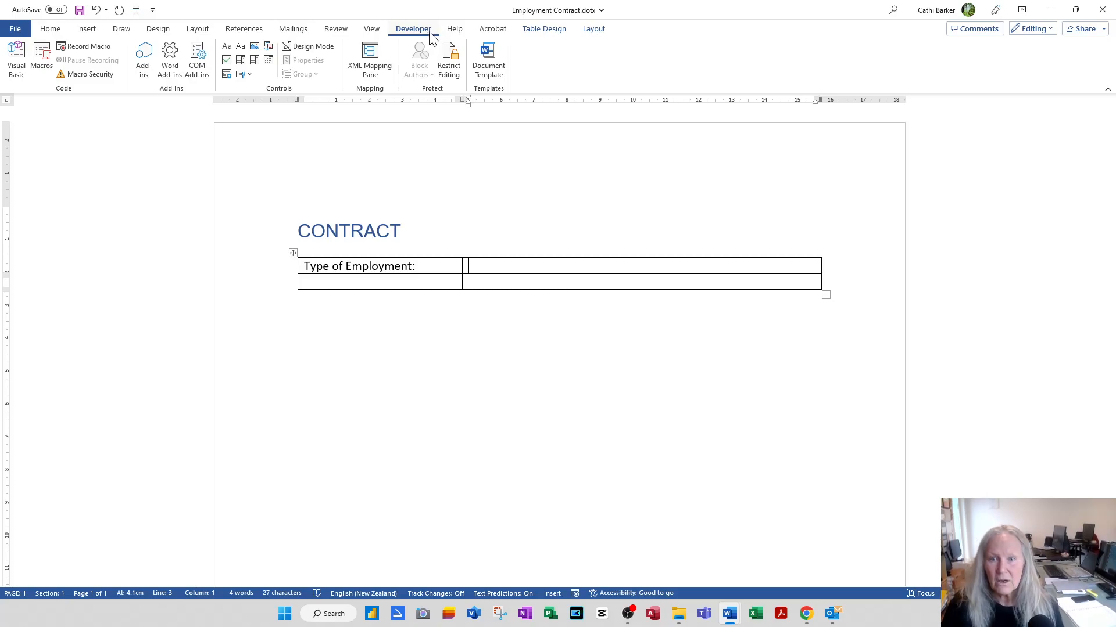
Insert a building block gallery content control in the cell that cannot be deleted, using gallery Custom 2 and category Employment Type
click(269, 47)
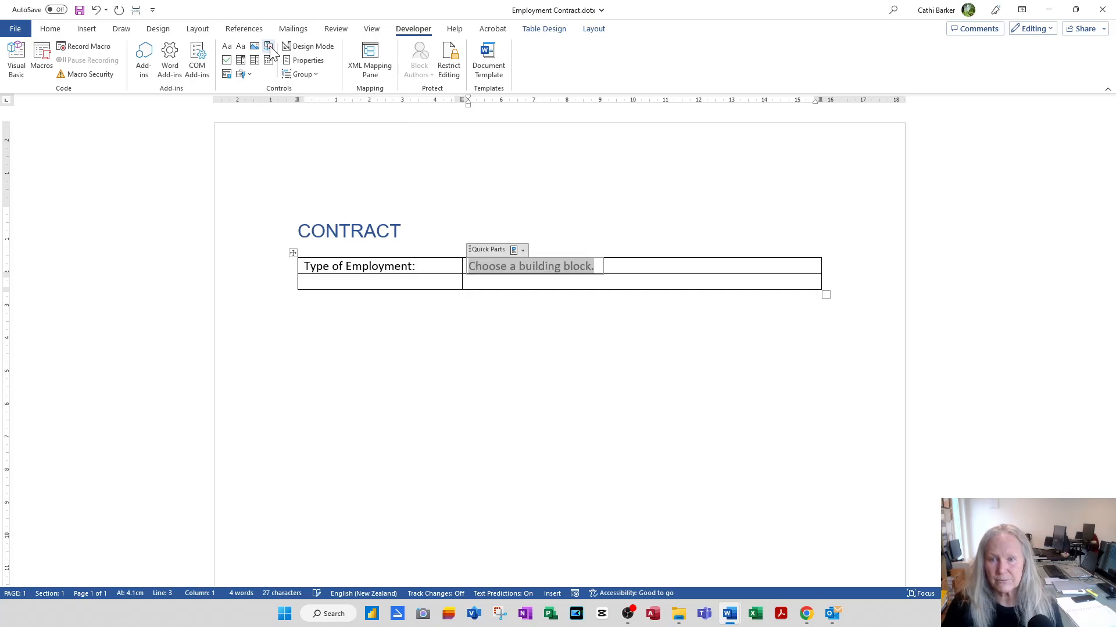
click(317, 64)
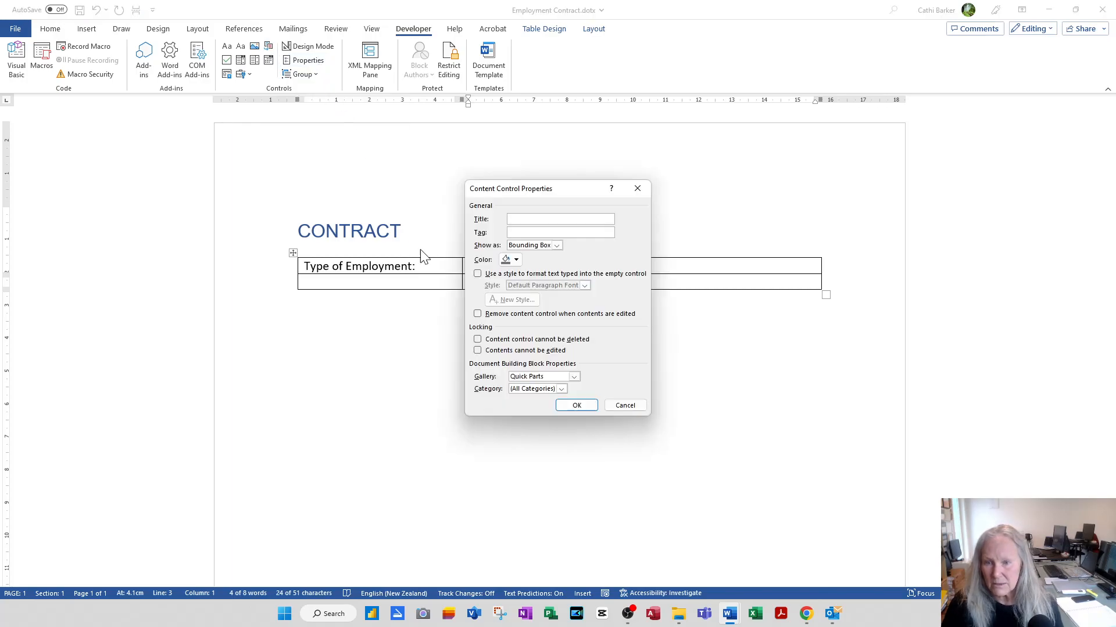
click(495, 347)
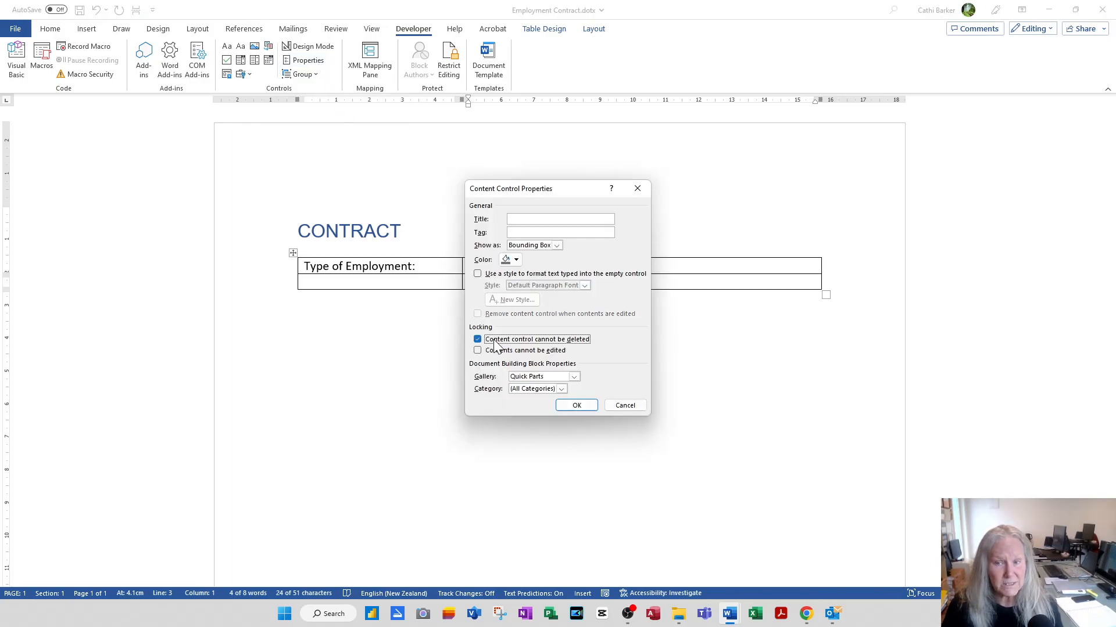
click(575, 376)
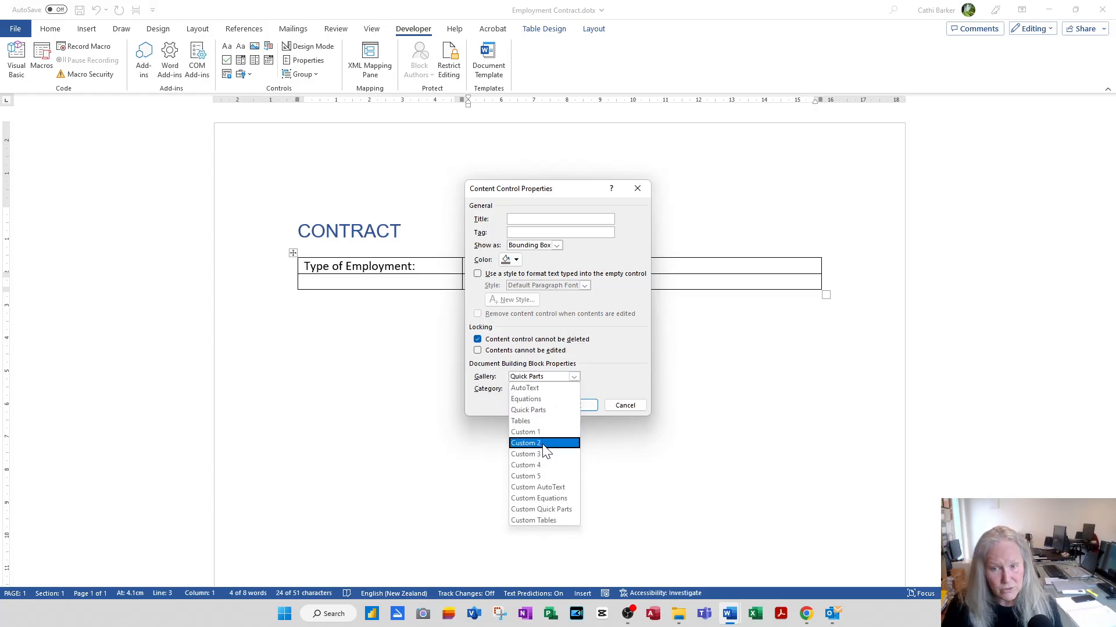
click(543, 447)
click(571, 389)
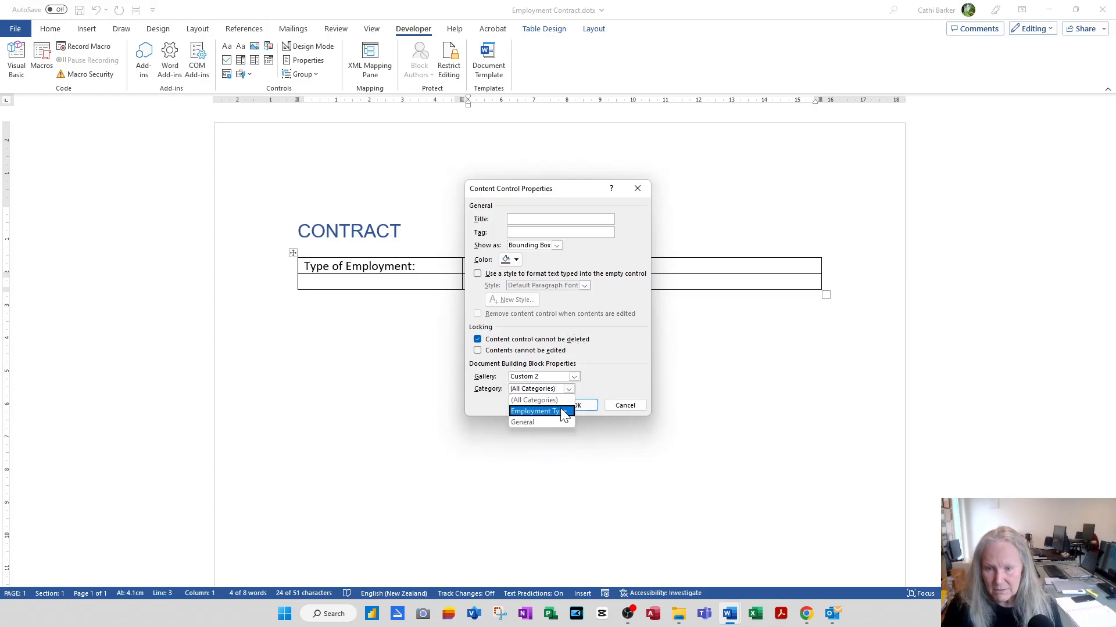
click(561, 411)
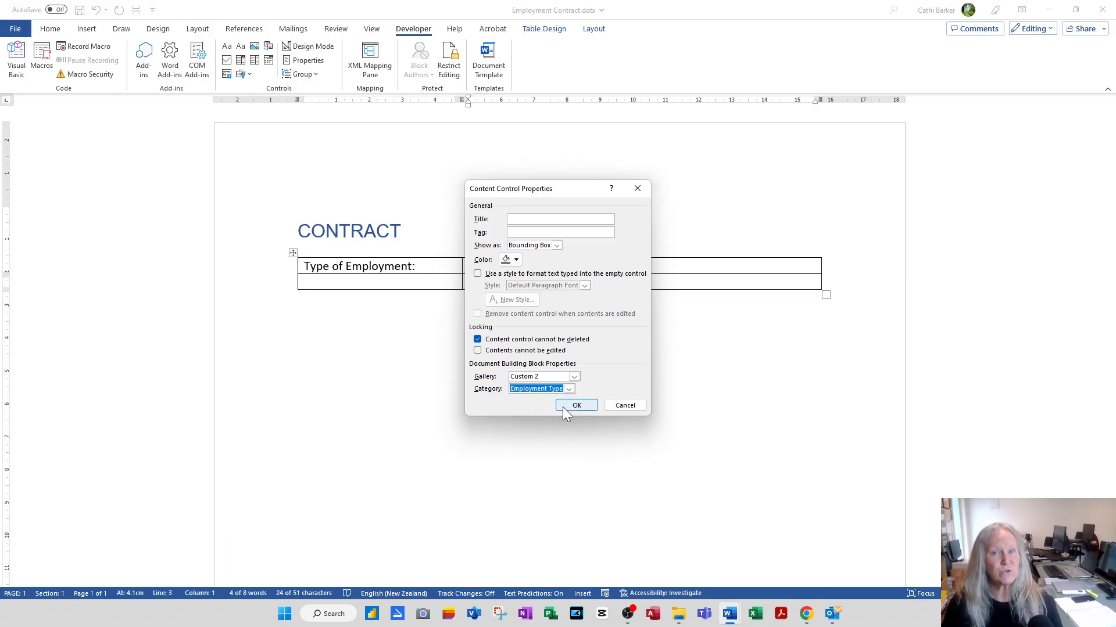
click(576, 406)
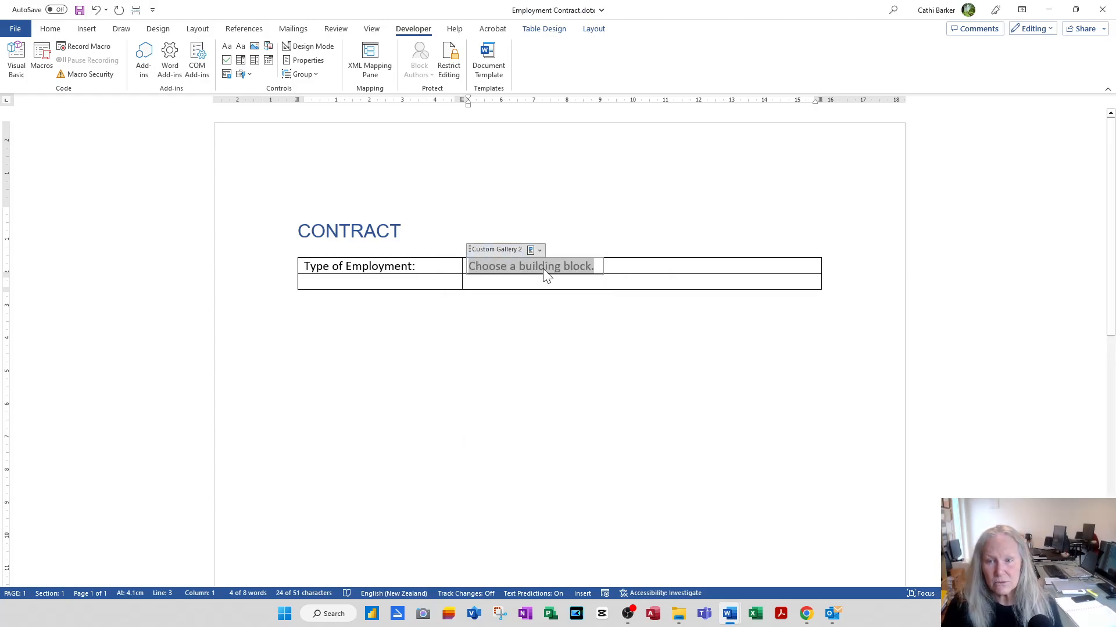
Test the content control by choosing the Casual: Contract block, replacing it with Full Time, and finally with Part Time
click(540, 251)
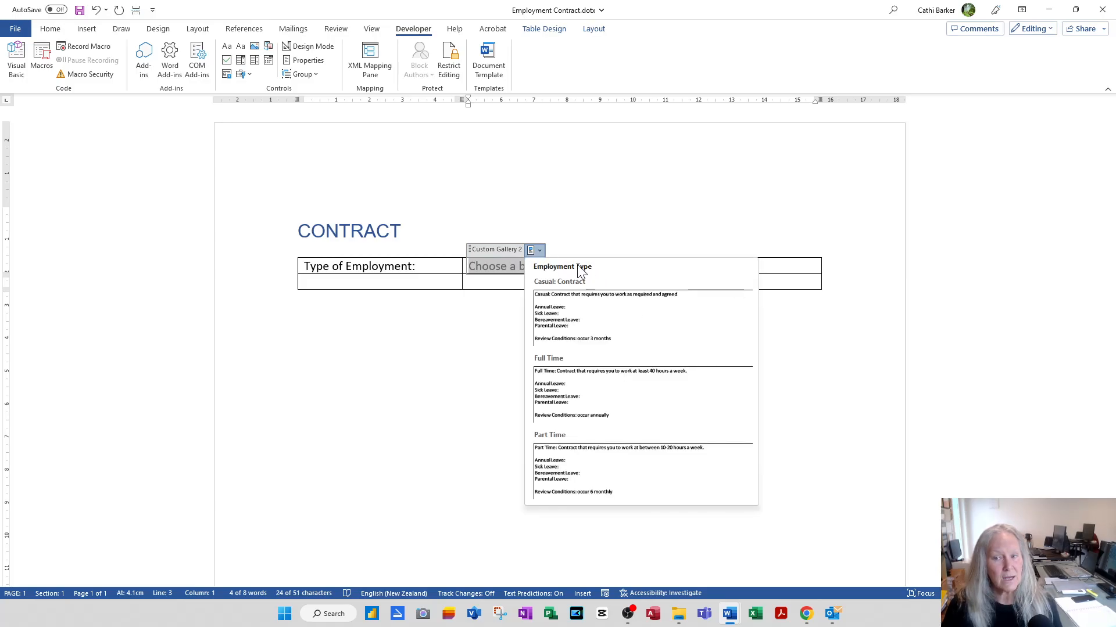
click(587, 313)
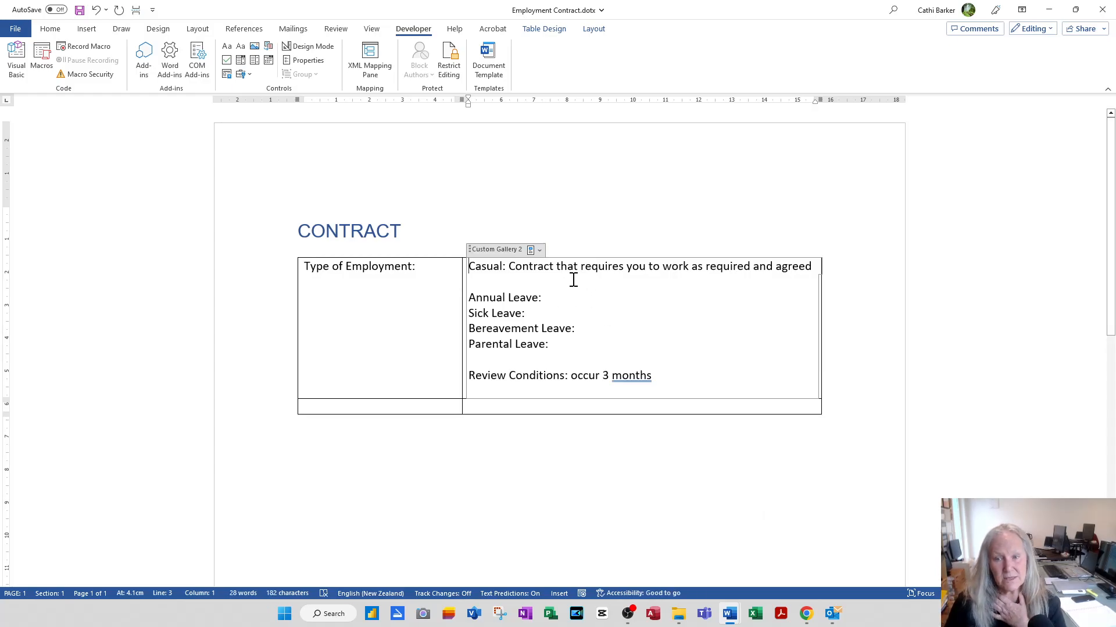
click(539, 250)
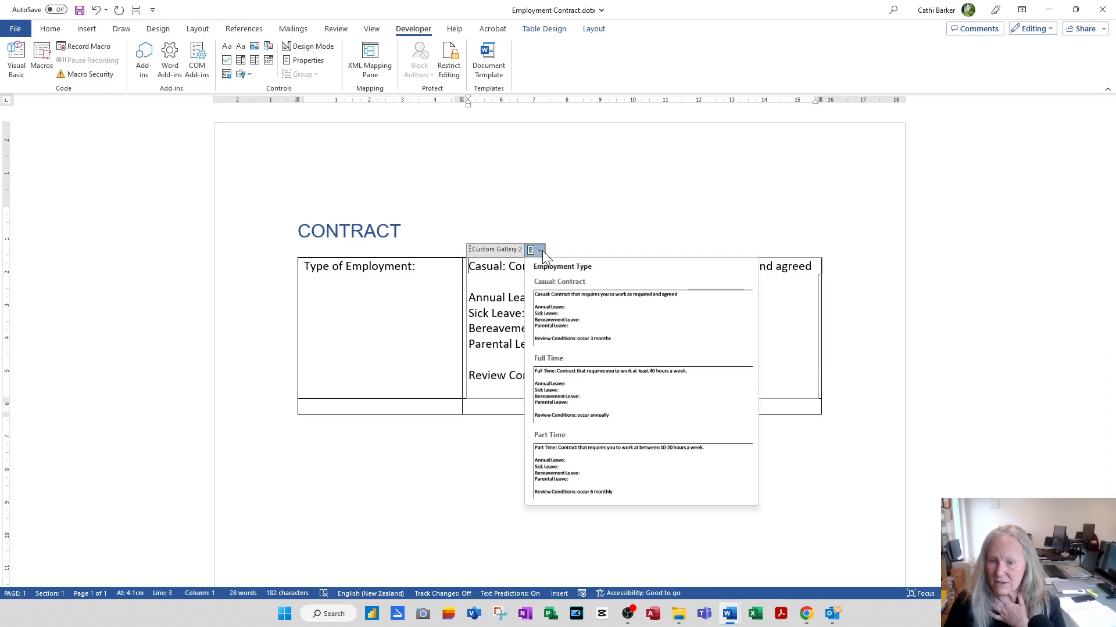
click(580, 395)
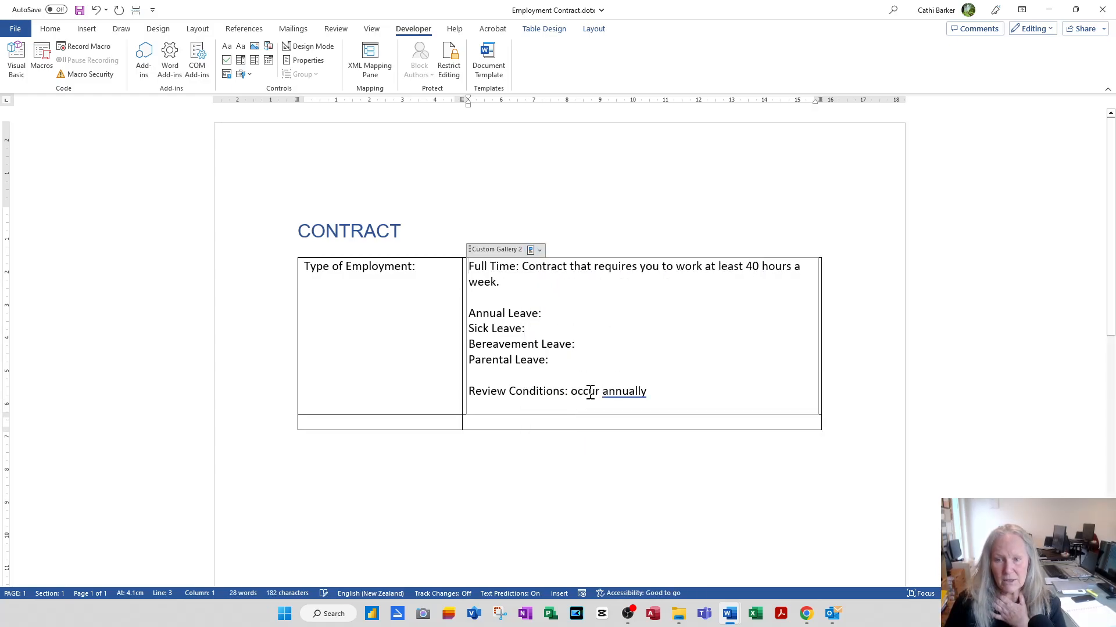
click(539, 251)
click(580, 475)
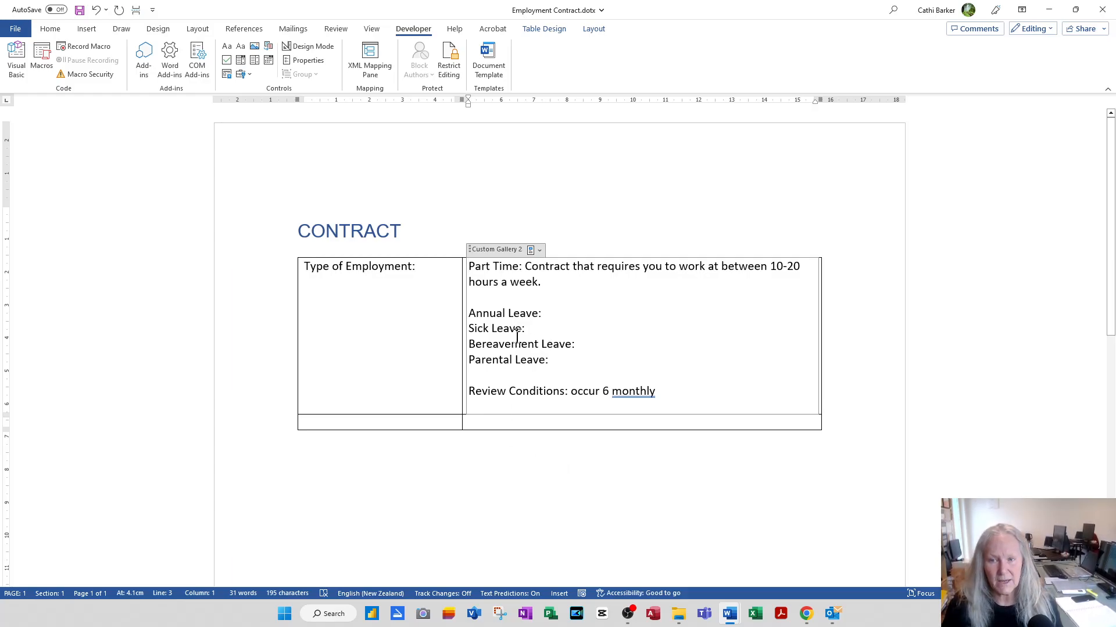
Open the Building Blocks Organizer and sort its list by name, gallery, category and finally template
click(95, 28)
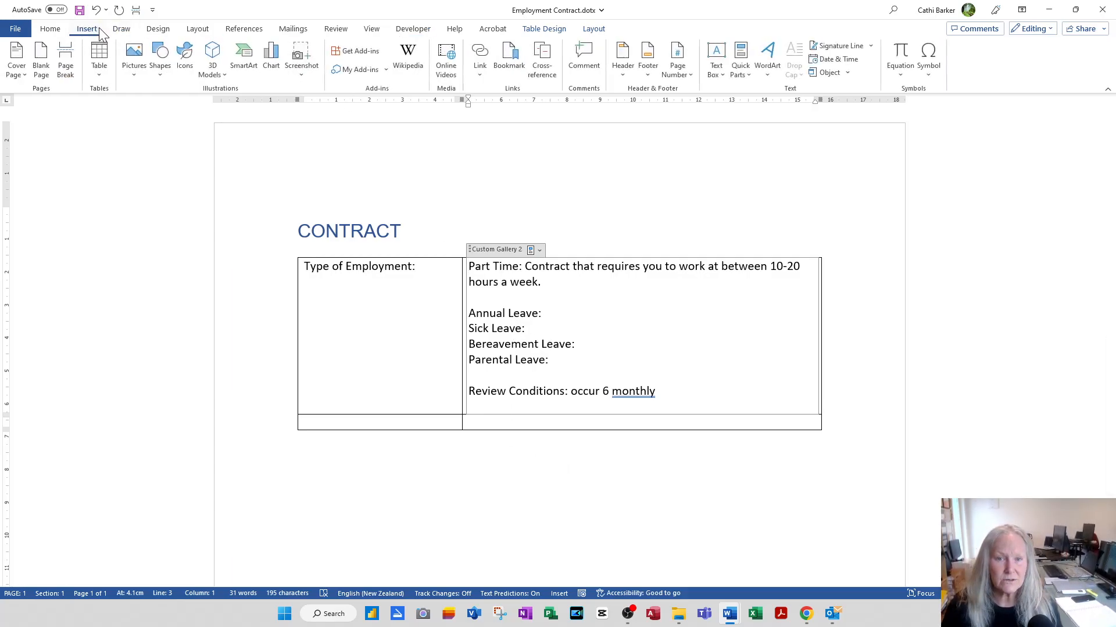
click(739, 68)
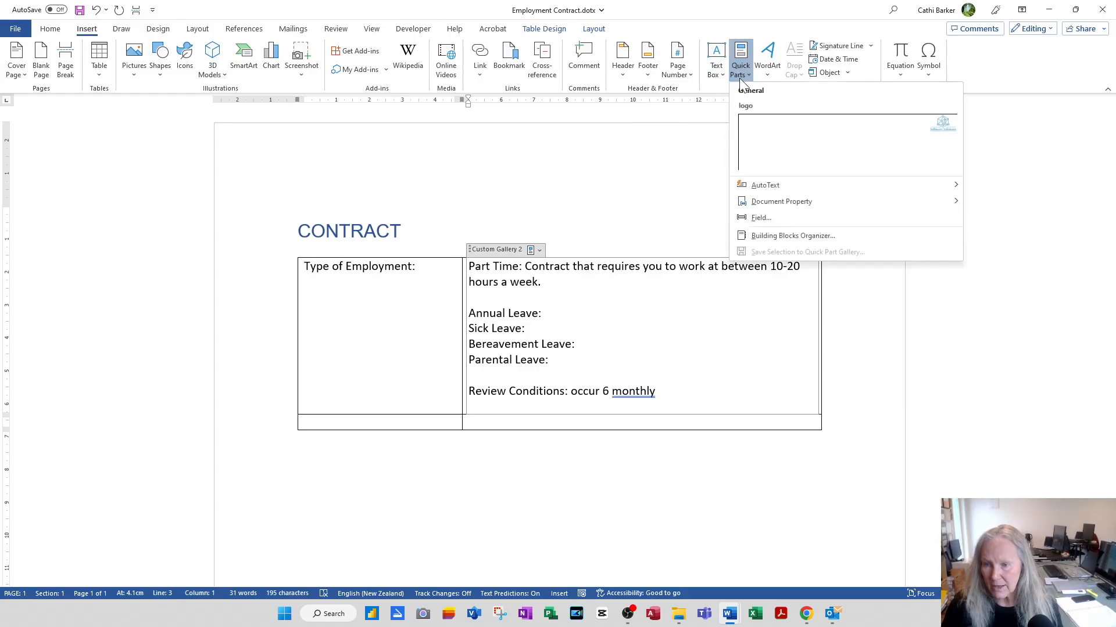
click(778, 236)
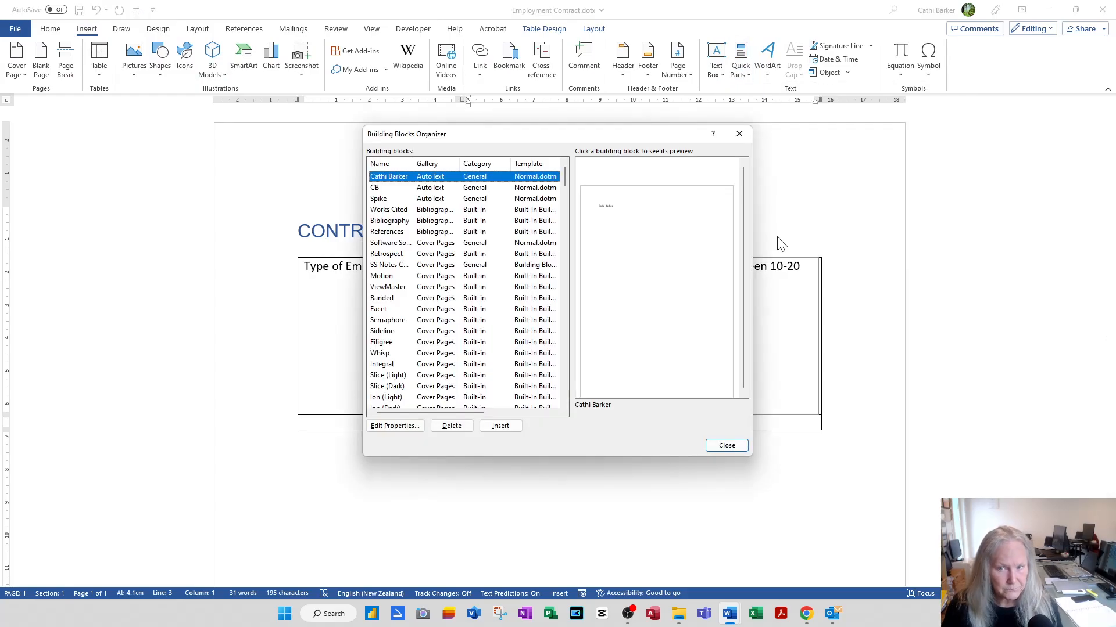
click(379, 165)
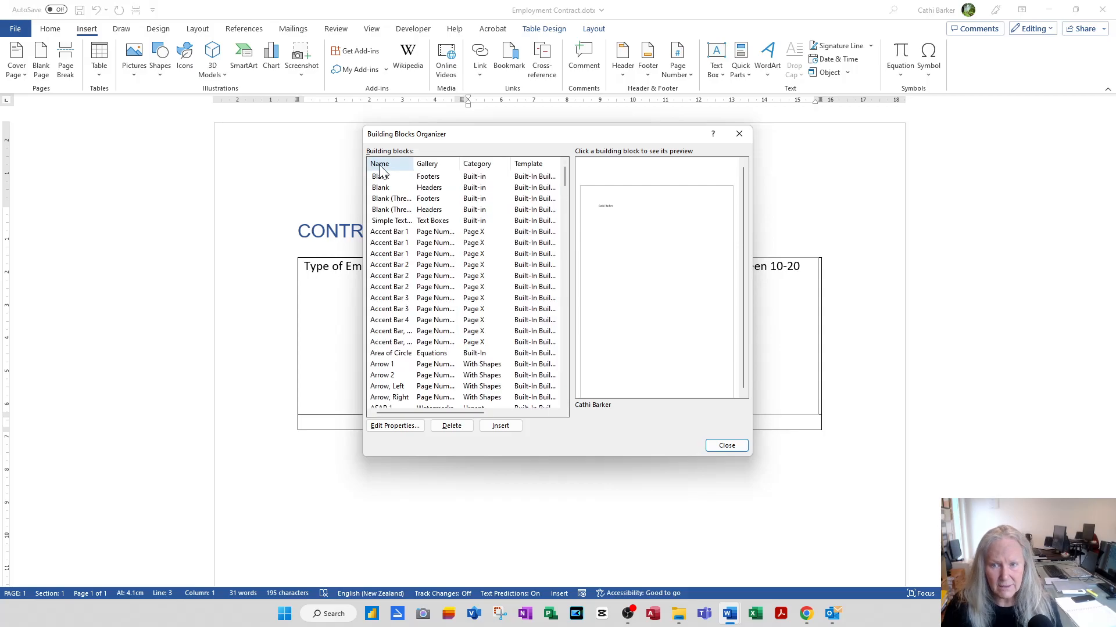
click(429, 164)
click(476, 167)
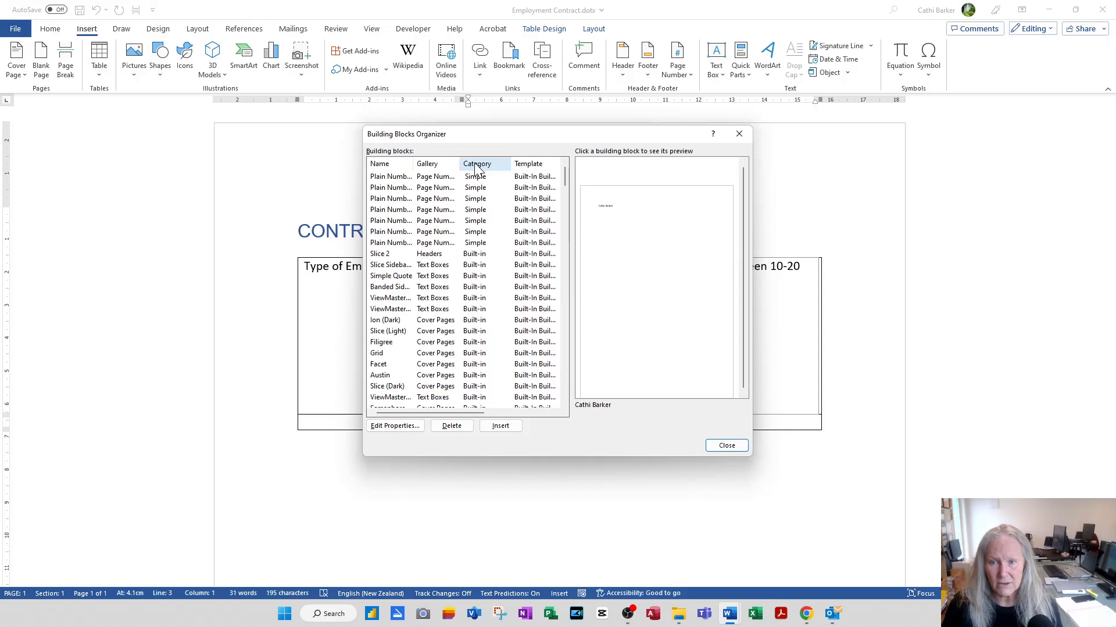
click(535, 167)
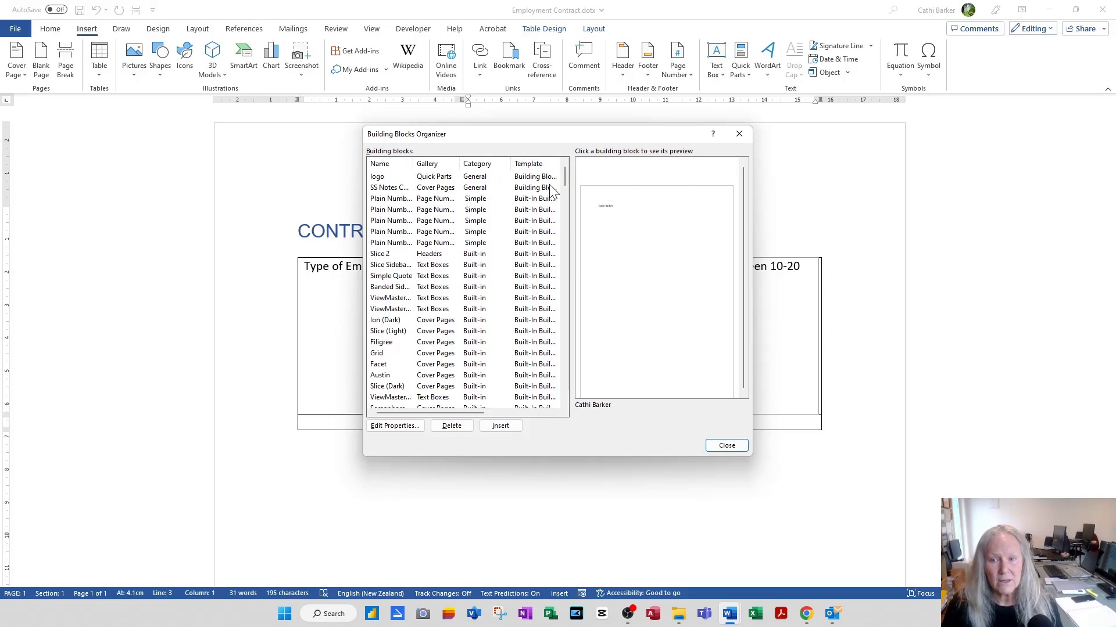
Preview the Full Time, Part Time and Casual: Contract building blocks, and view the casual block's properties without changing them
drag(565, 182, 564, 408)
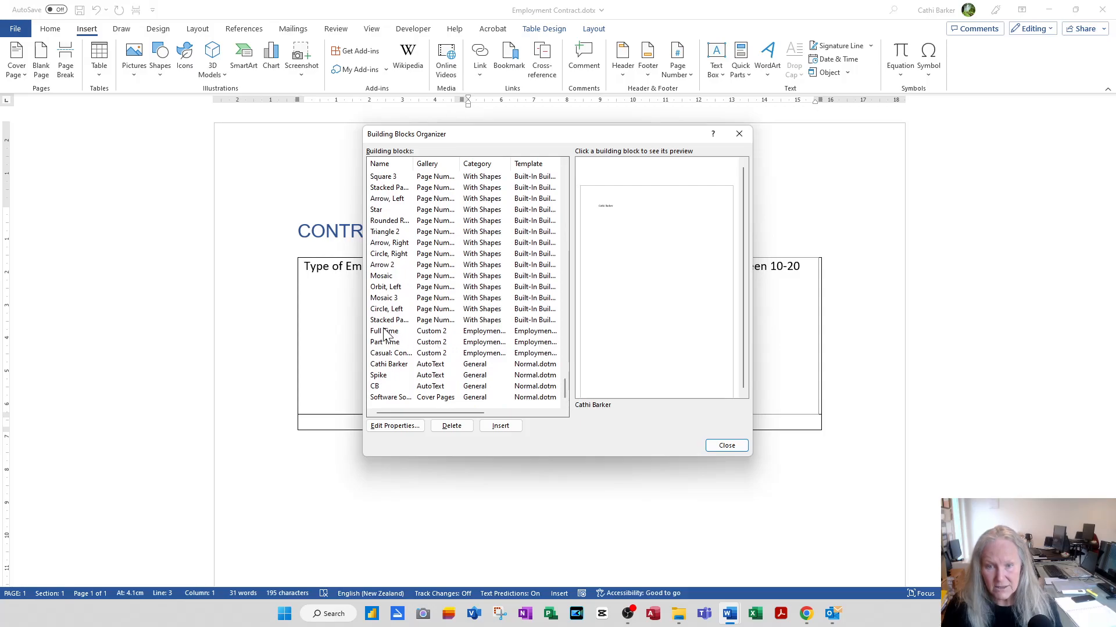
click(526, 332)
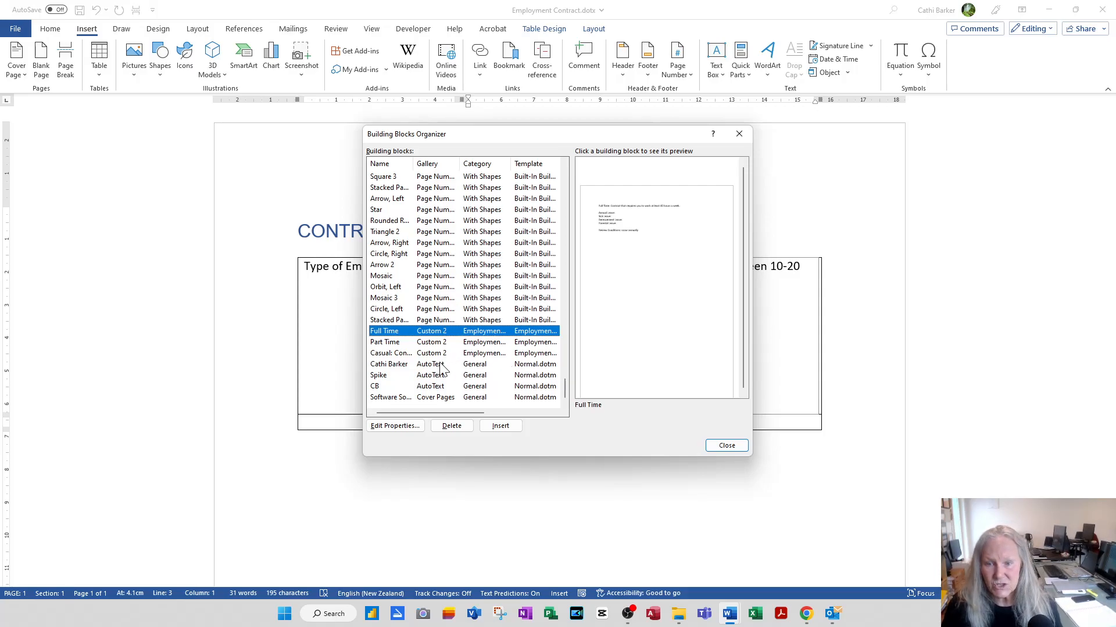
click(400, 343)
click(401, 354)
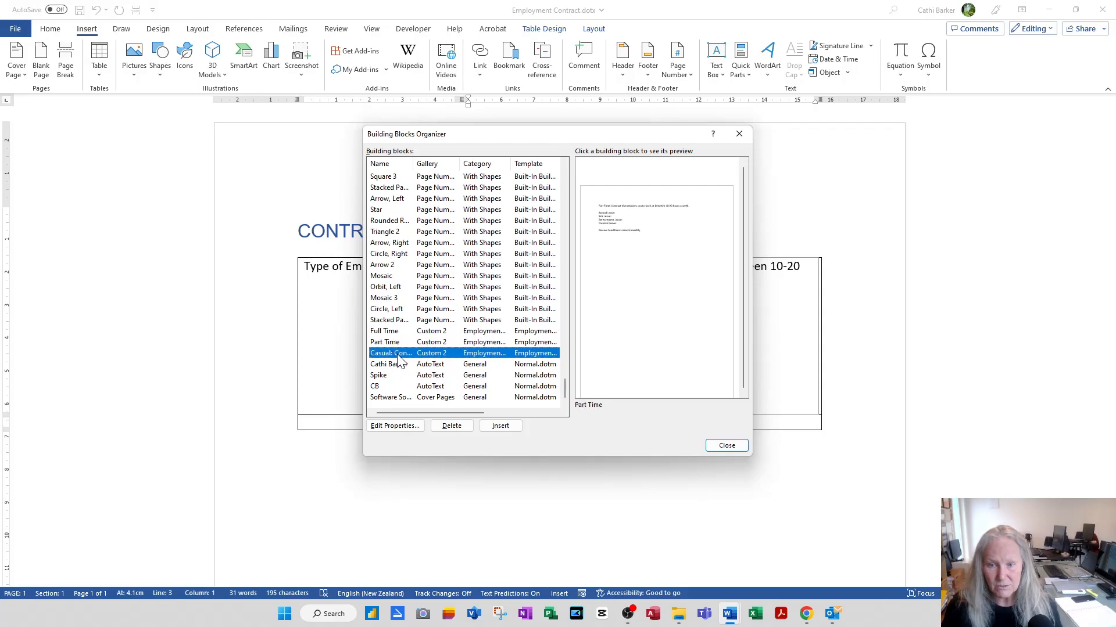
click(410, 429)
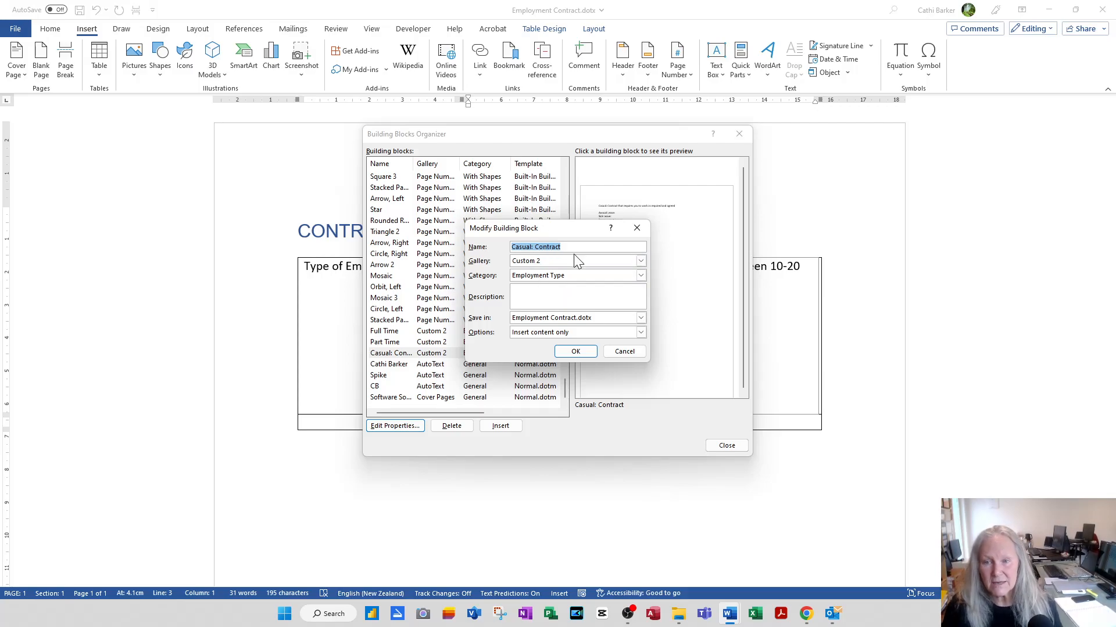
click(626, 354)
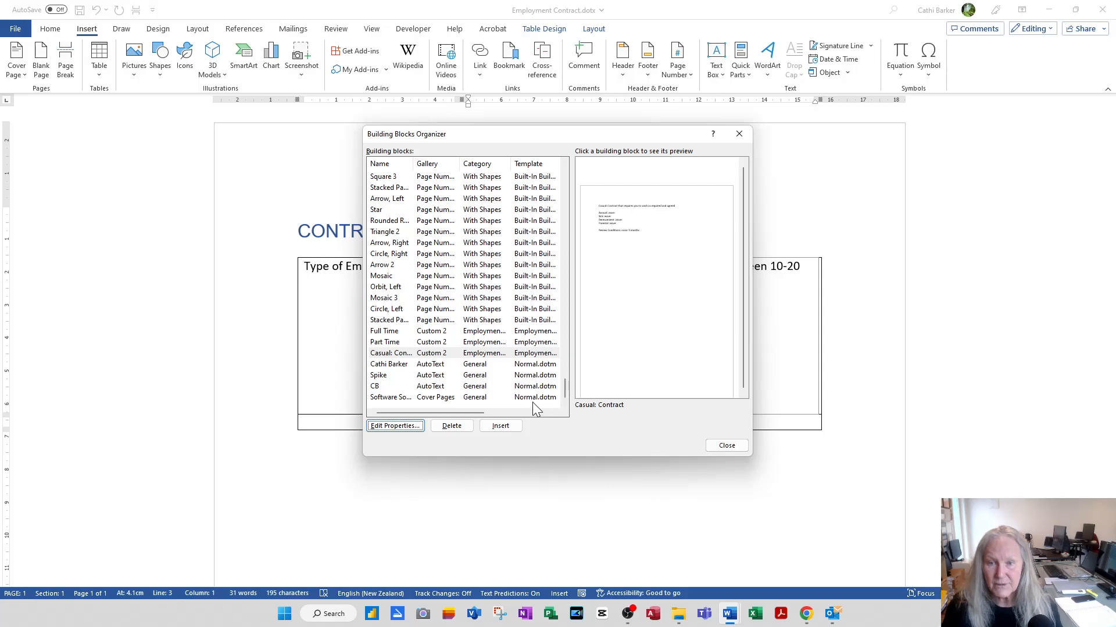
Rename the Casual: Contract building block as Casual, accept redefining the entry and close the Building Blocks Organizer
click(409, 354)
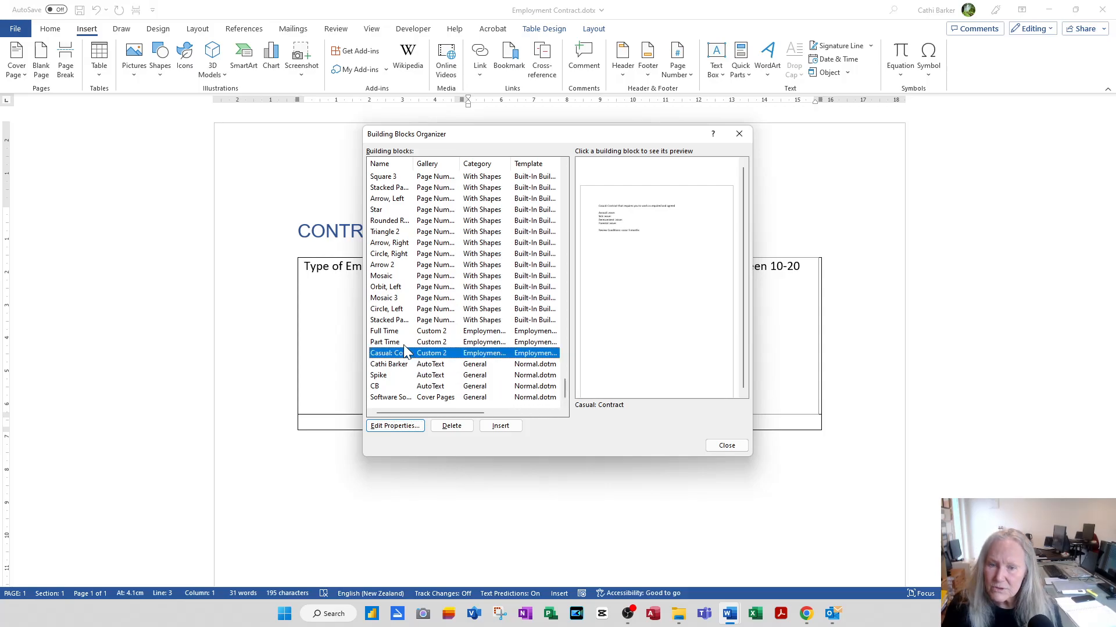
click(401, 333)
click(400, 344)
click(405, 355)
click(404, 423)
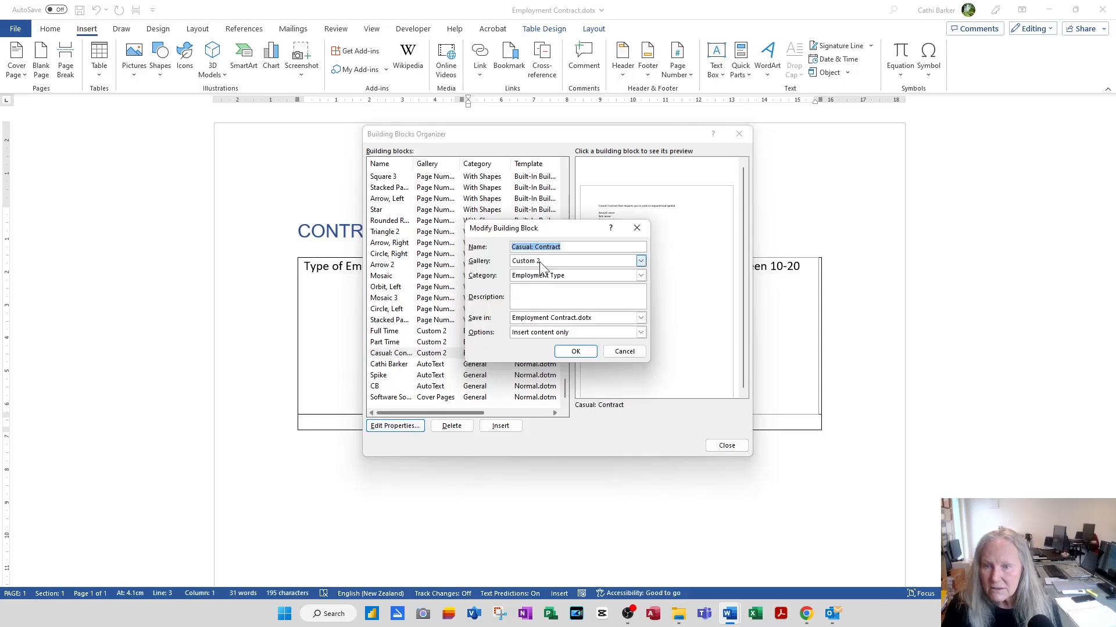
key(BackSpace)
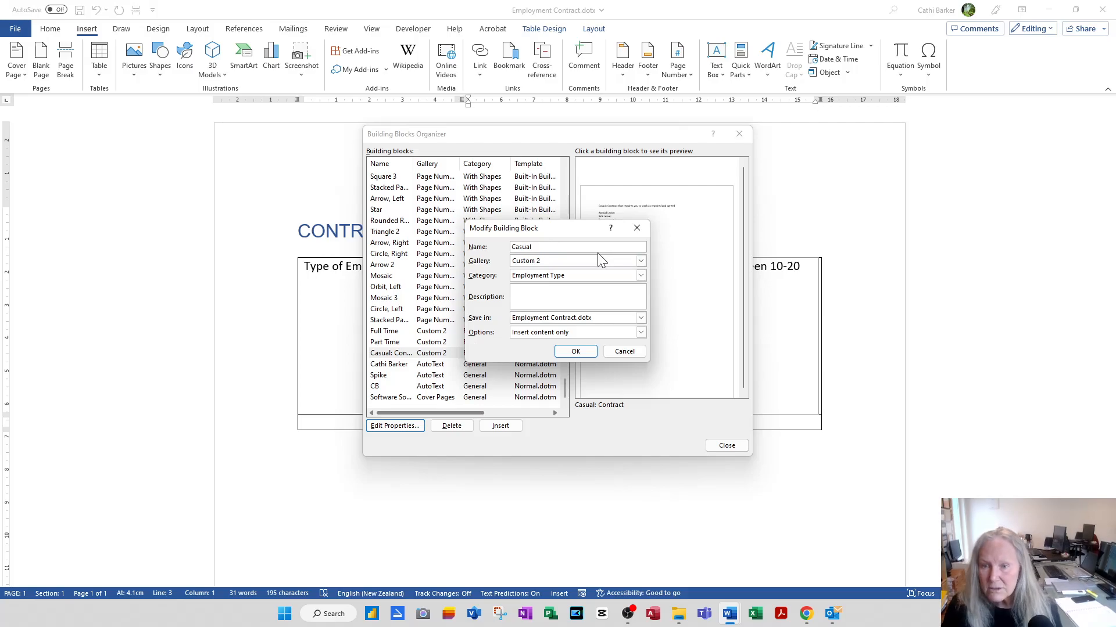
click(577, 353)
click(539, 339)
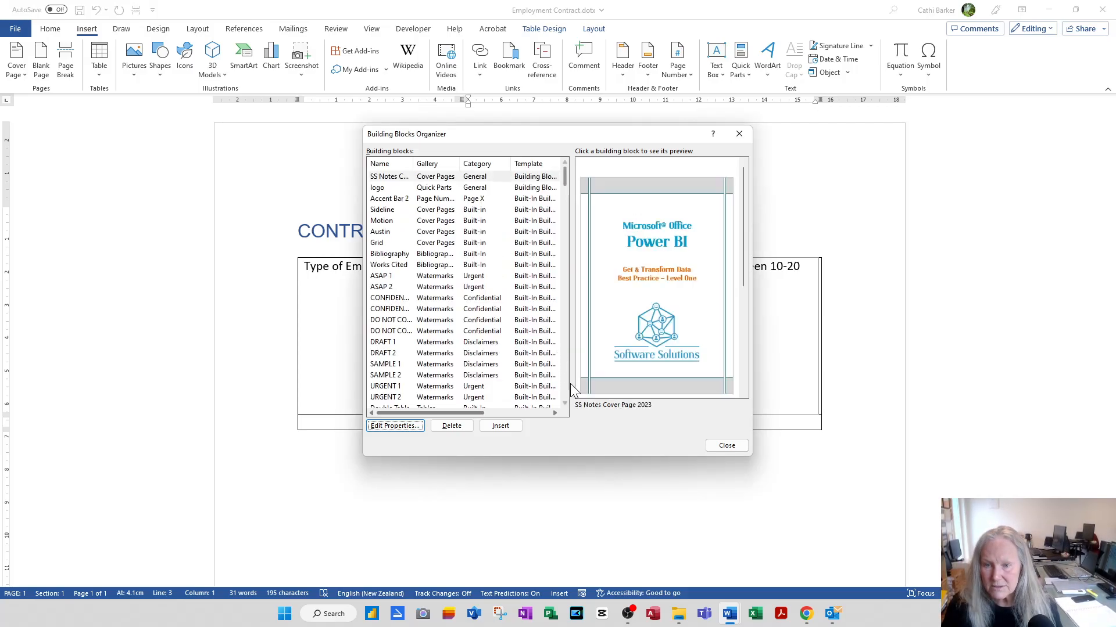
click(723, 447)
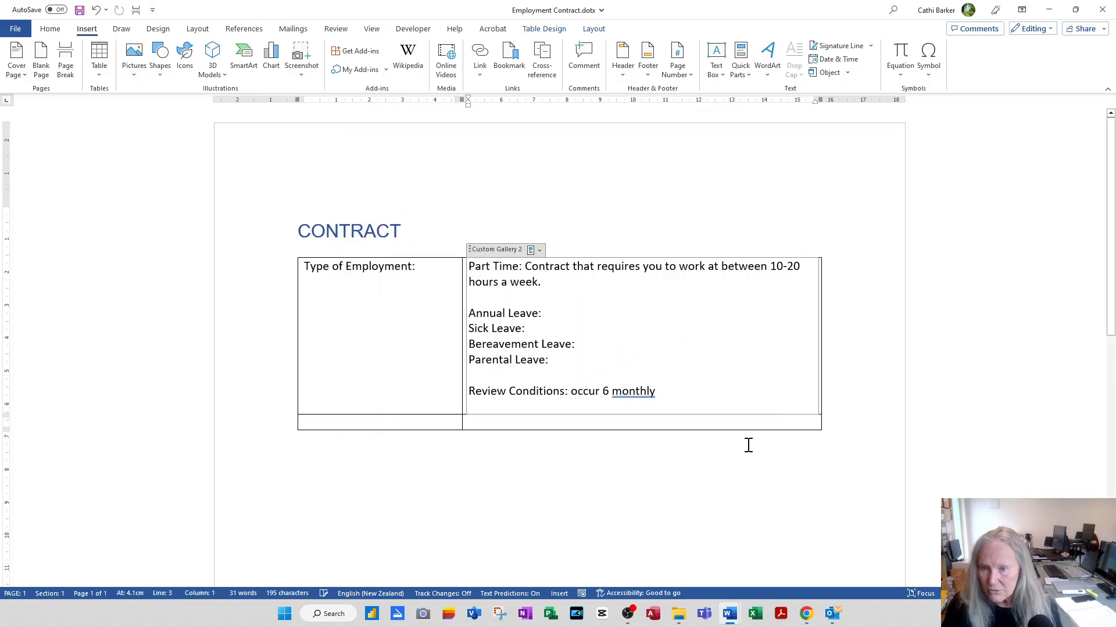
Choose the Casual building block in the table's Custom Gallery 2 content control
click(507, 250)
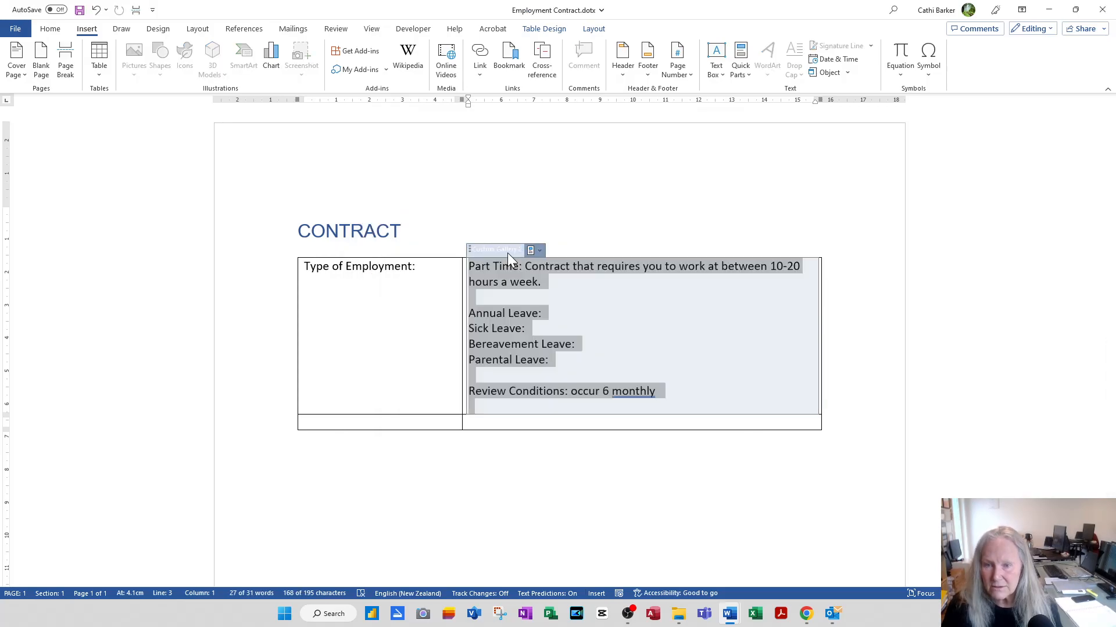
click(538, 251)
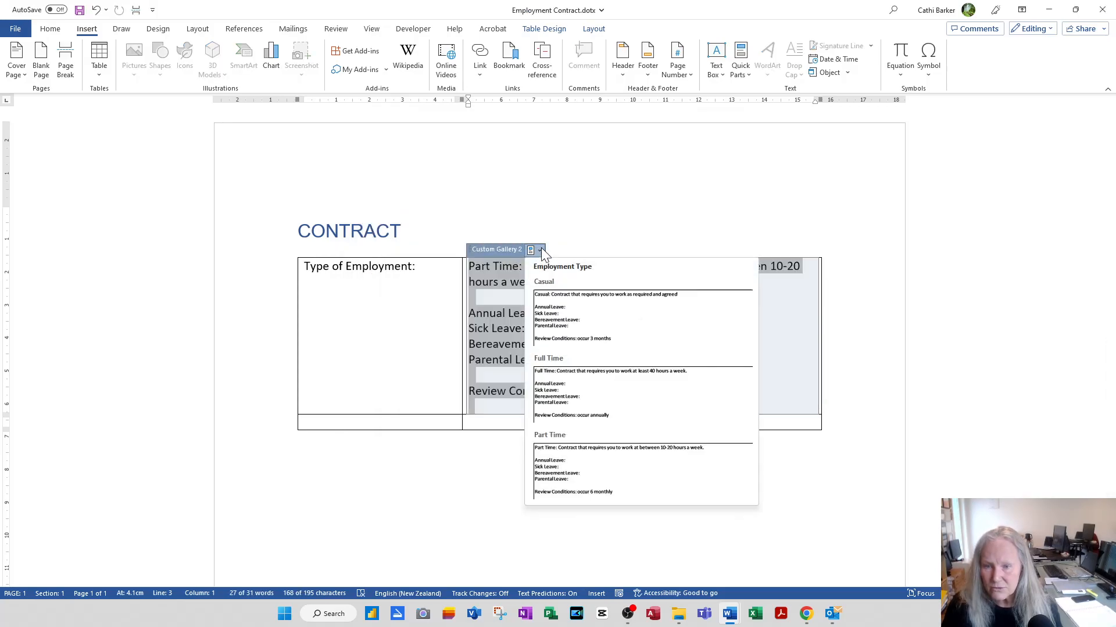
click(572, 321)
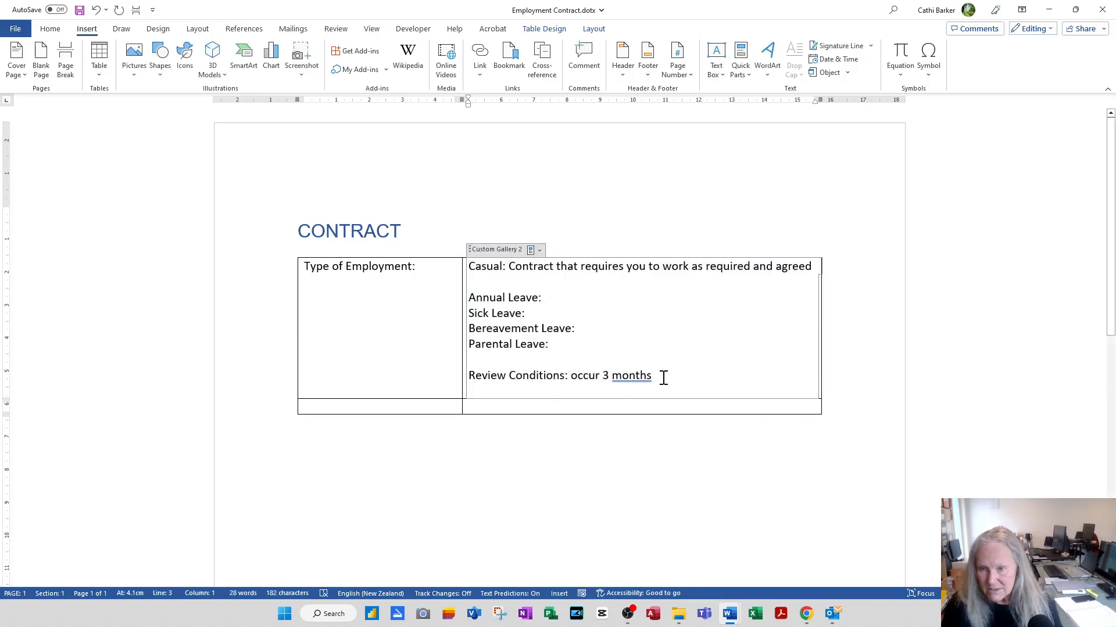
End the casual clause's Review Conditions line with a full stop and enter N/A for Sick Leave and Annual Leave
click(705, 383)
text(.)
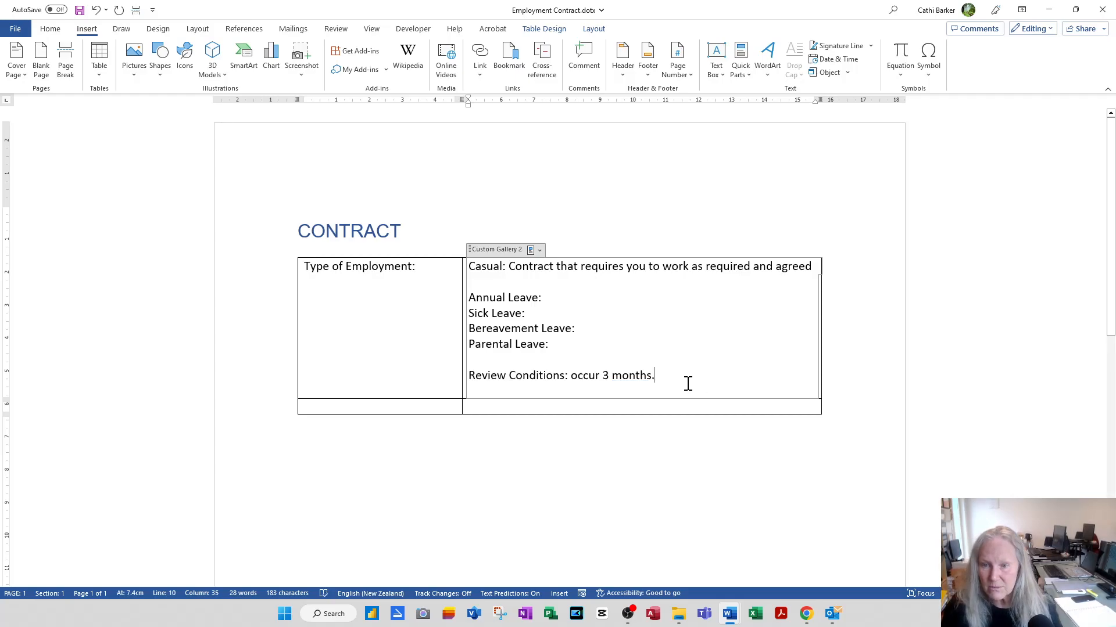
click(569, 313)
text(N/A)
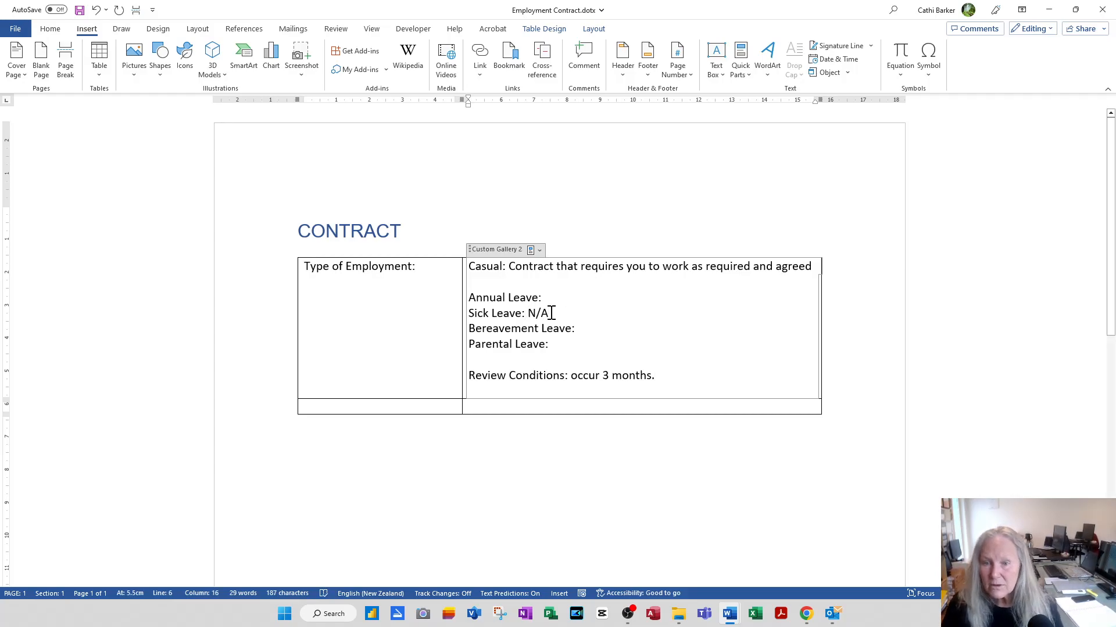
text( N/A)
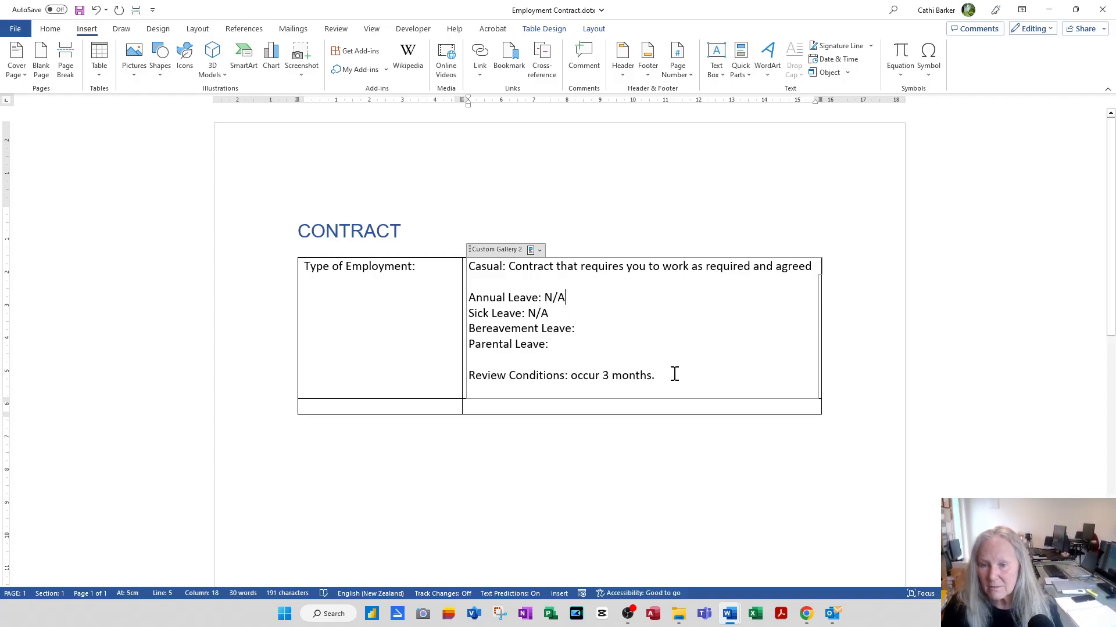
Save the edited casual clause over the existing building block as Casual, in gallery Custom 2 and category Employment Type
drag(672, 375, 473, 267)
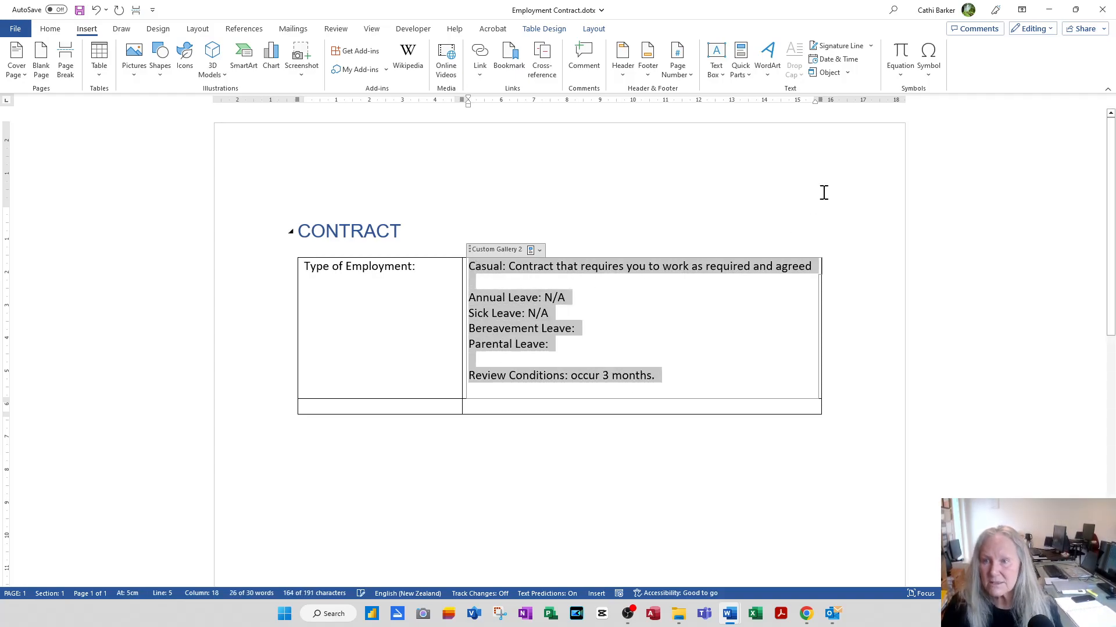
click(748, 77)
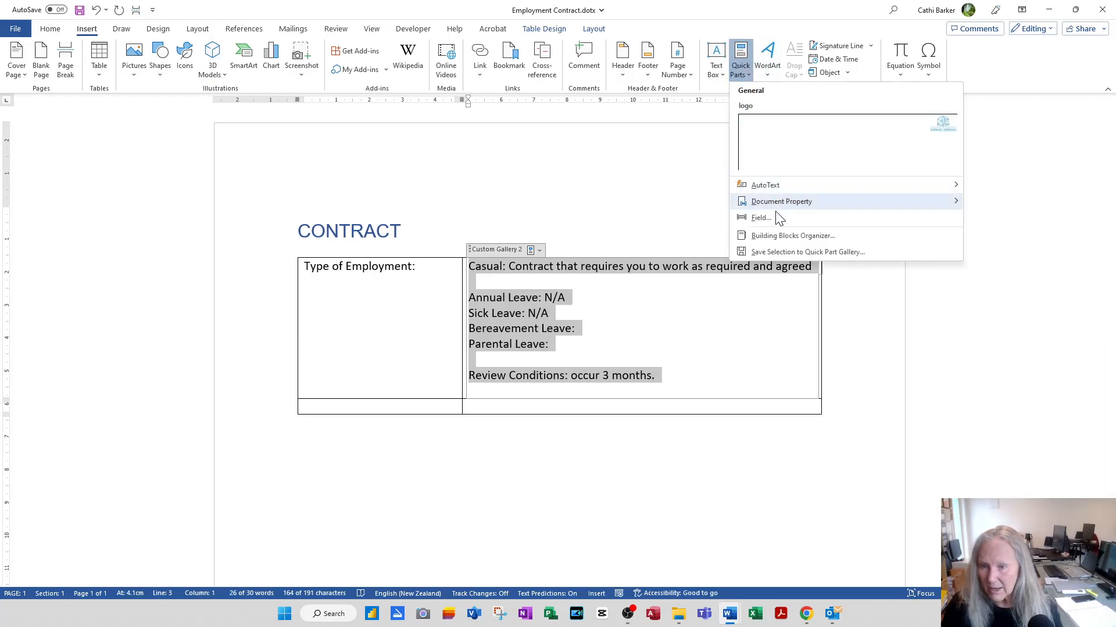
click(779, 251)
drag(577, 227, 868, 214)
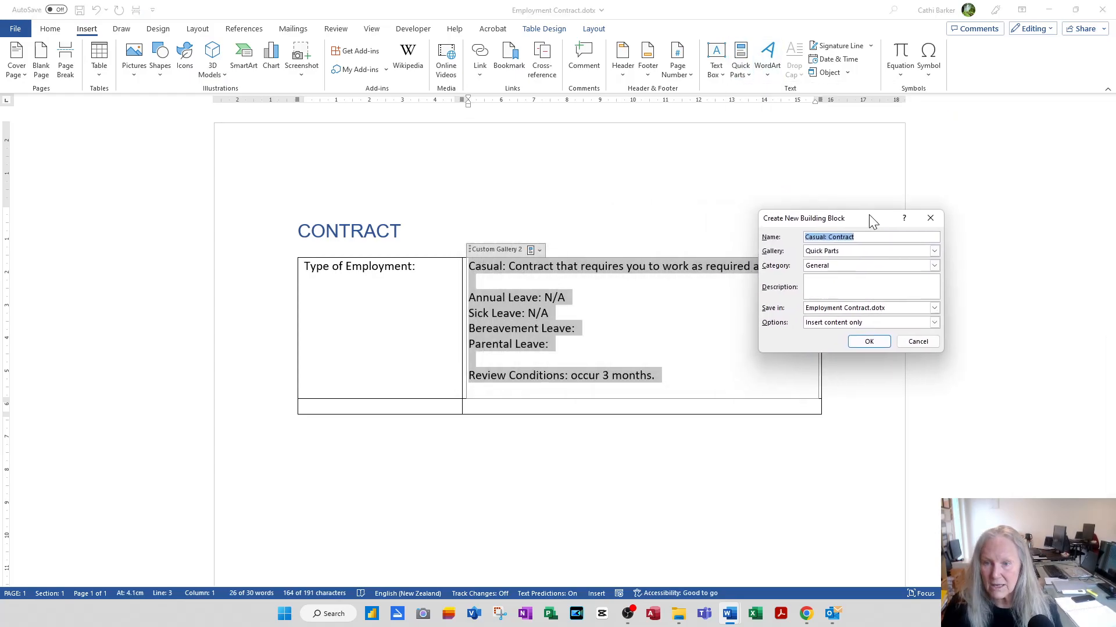
text(Casual)
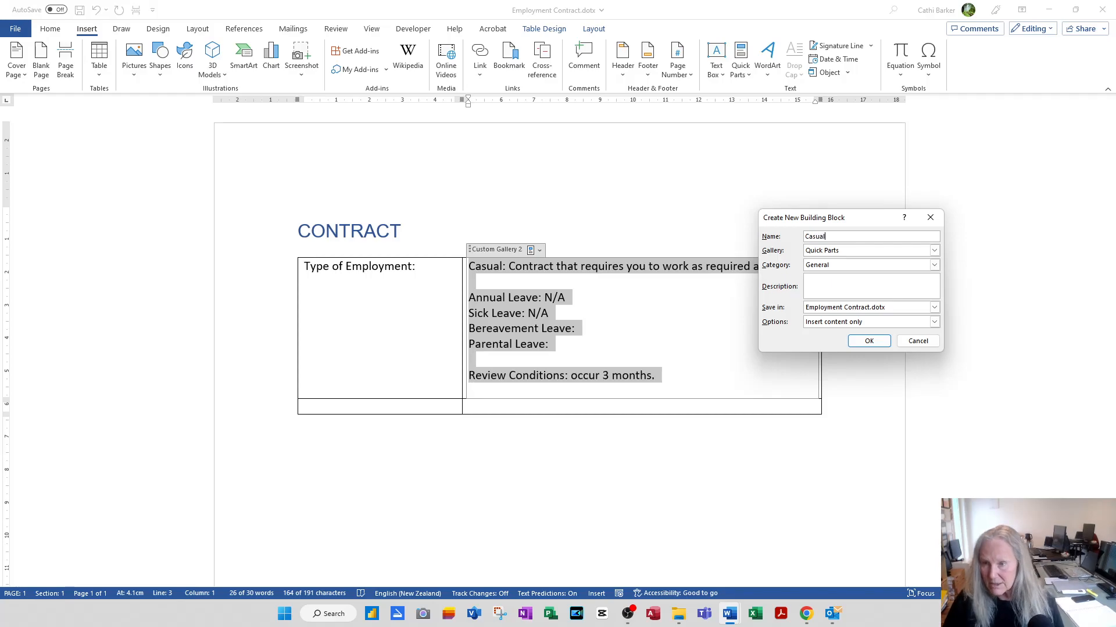
click(934, 250)
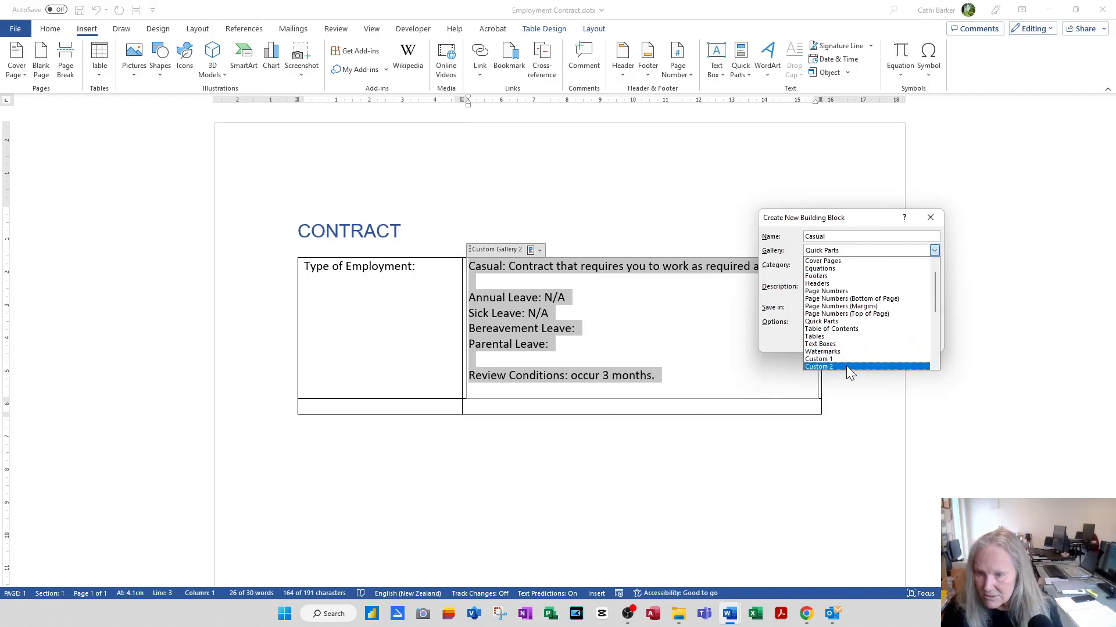
click(845, 365)
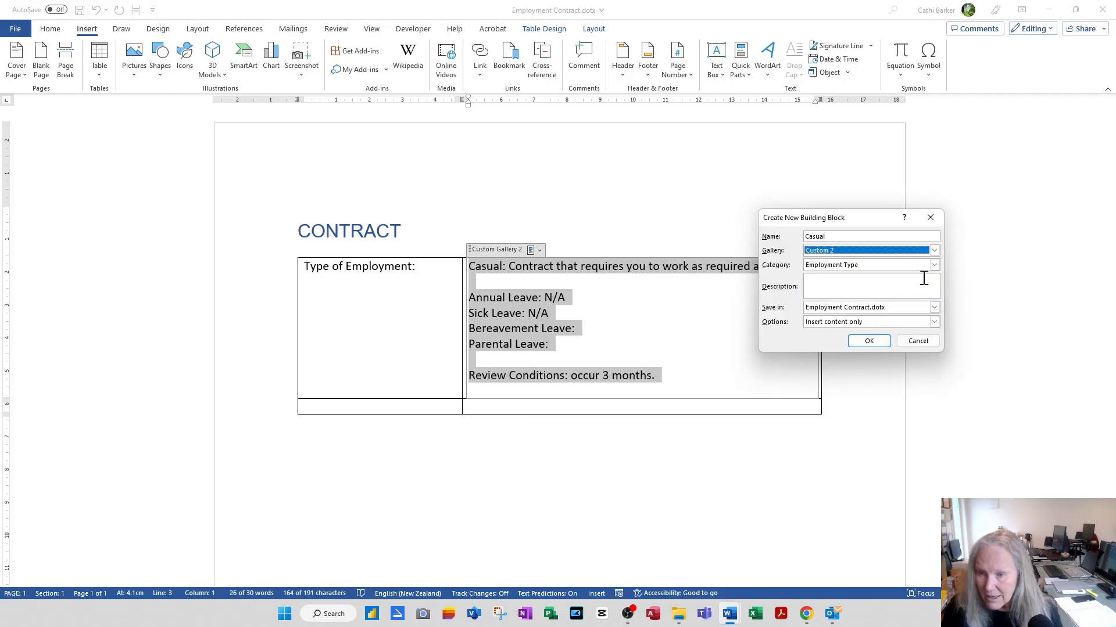
click(871, 342)
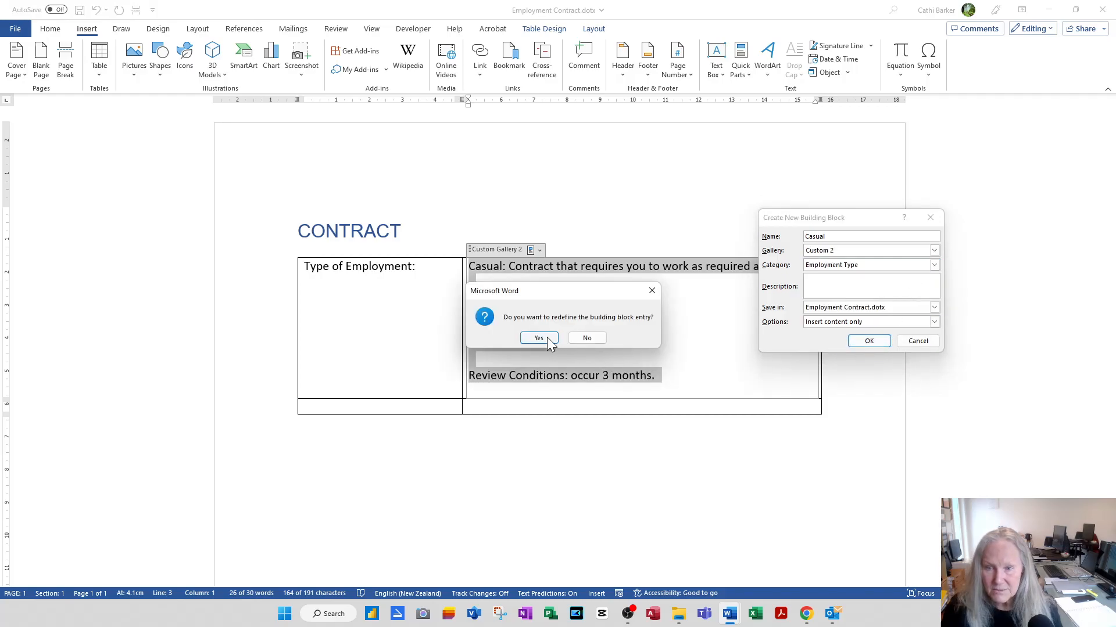
click(539, 339)
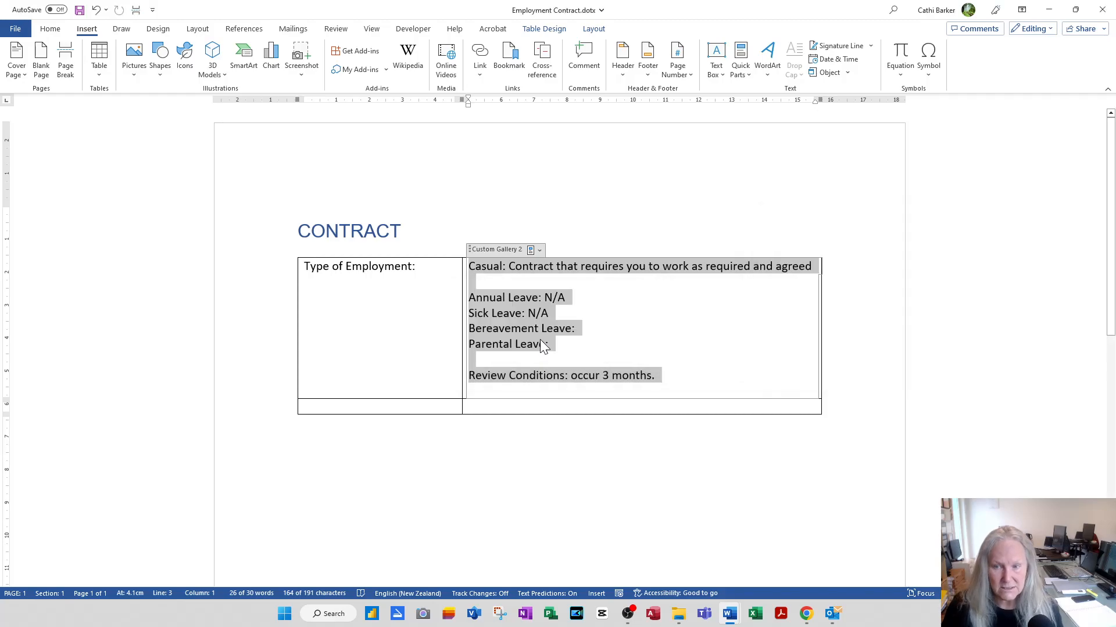
Test the content control by switching the clause to Full Time and back to the redefined Casual block
click(628, 328)
click(503, 250)
click(538, 250)
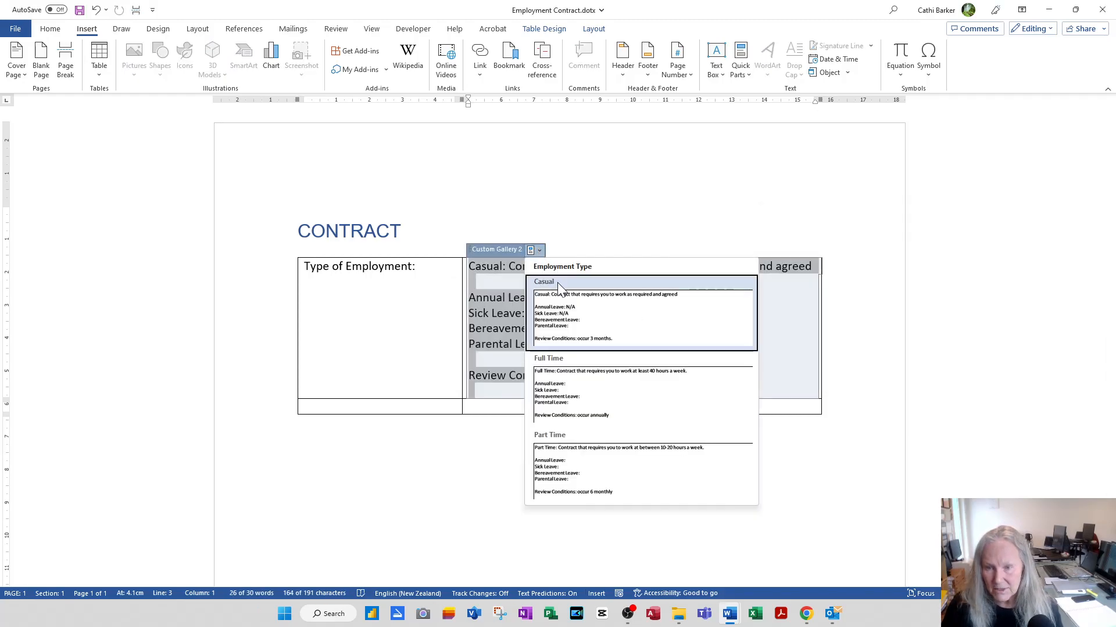
click(558, 398)
click(539, 250)
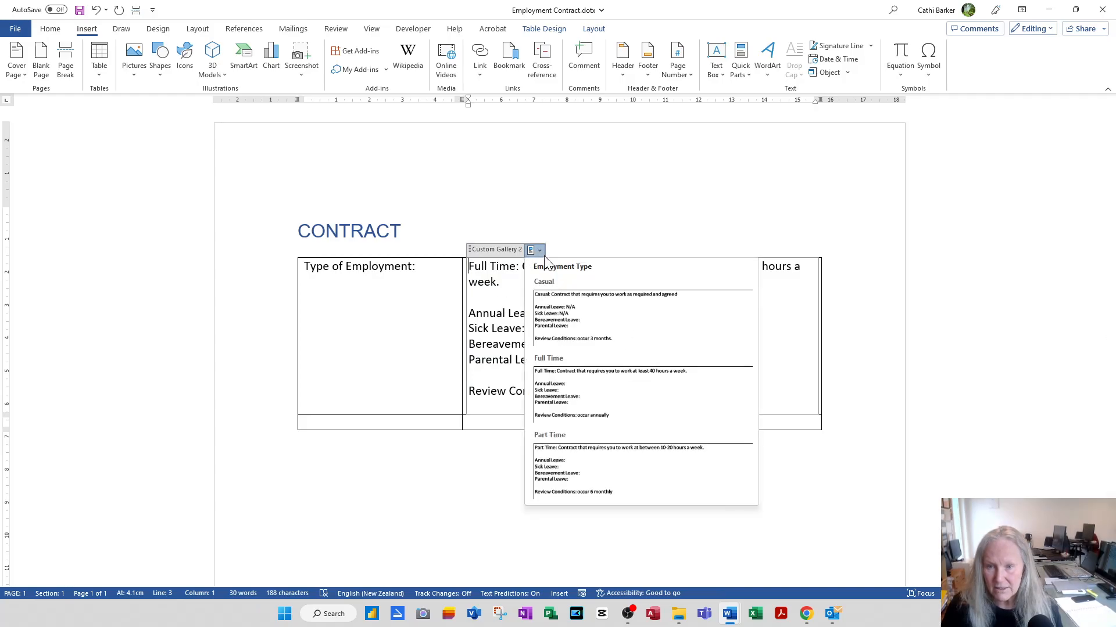
click(597, 329)
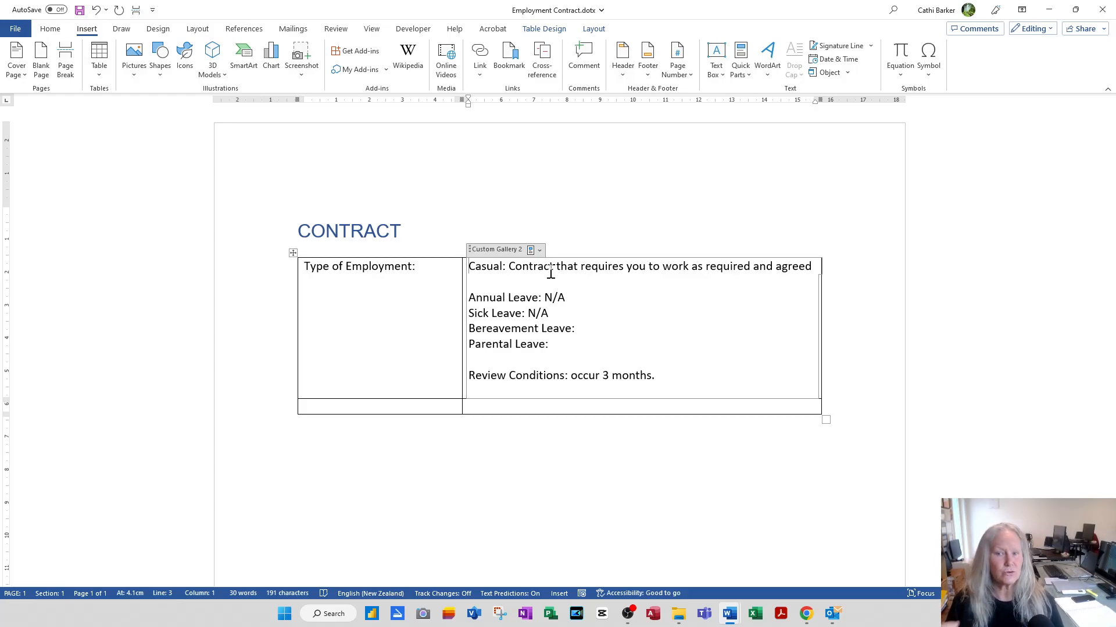
Generate two placeholder text passages below the table with =lorem(2,2) and =Lorem(3,2)
click(429, 444)
key(Return)
text(=lorem(2,2)
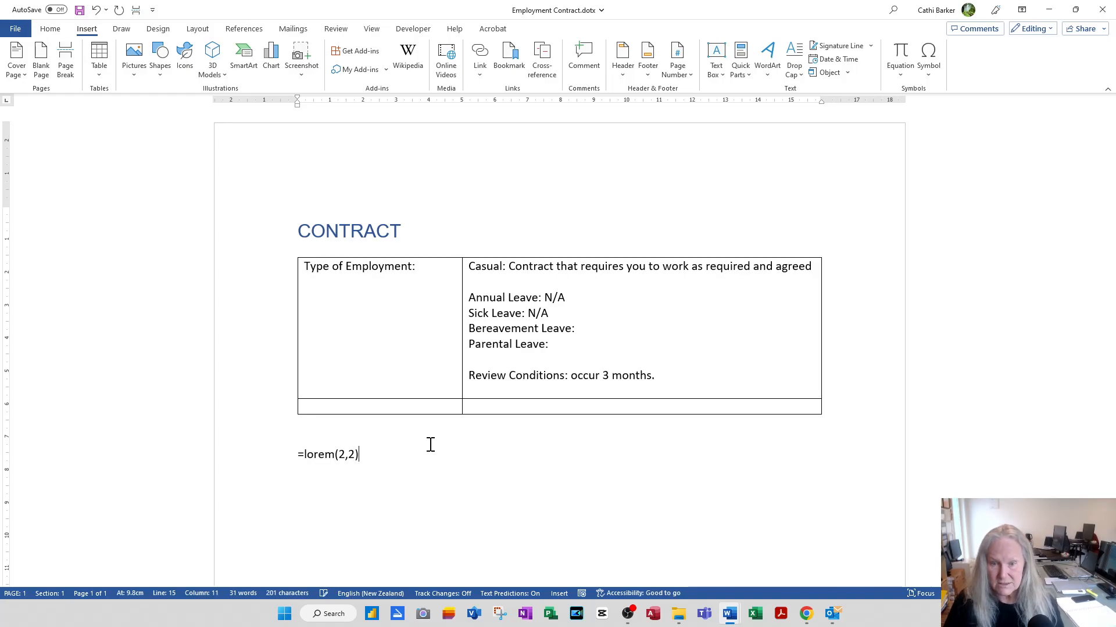
key(Return)
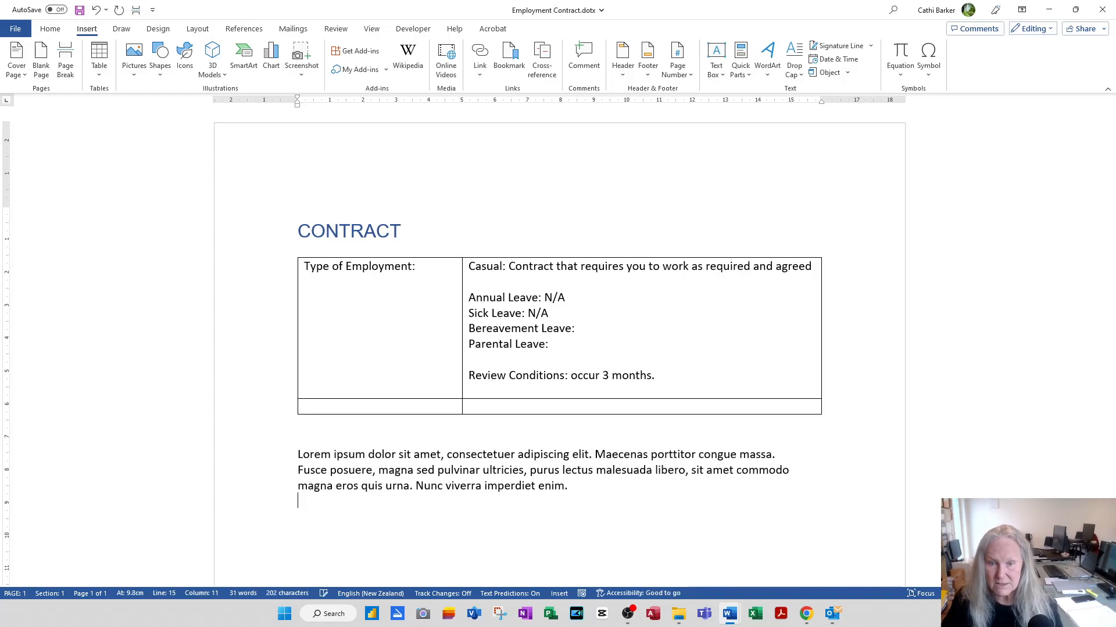
text(=Lorem(3,2))
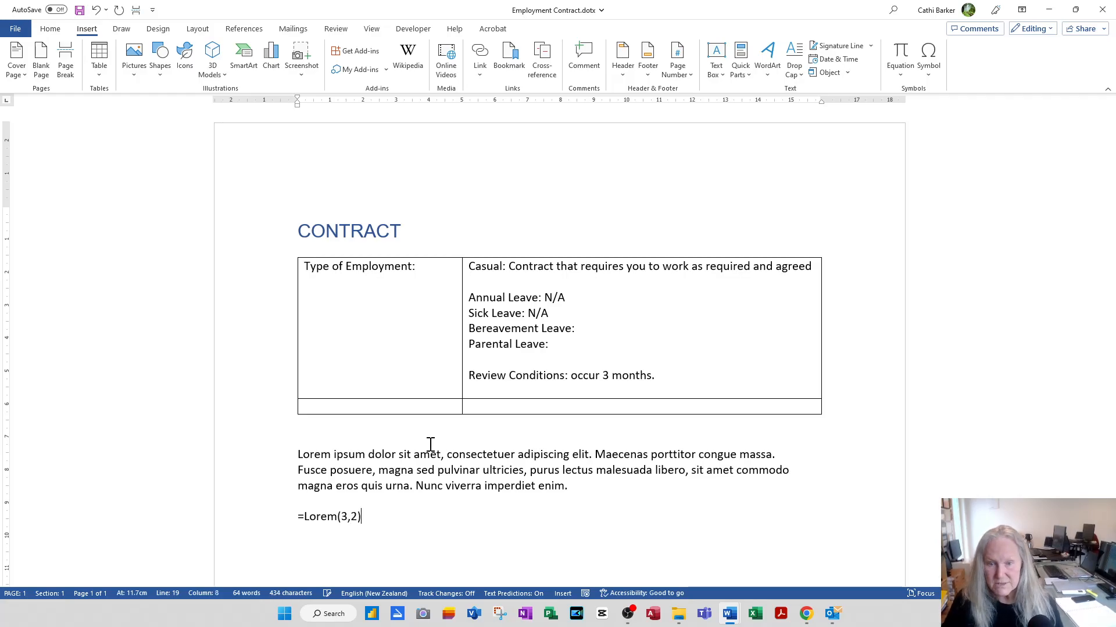
key(Return)
Add two more placeholder passages beneath the existing ones with =lorem(4,2) and =lorem(5,2)
text(=)
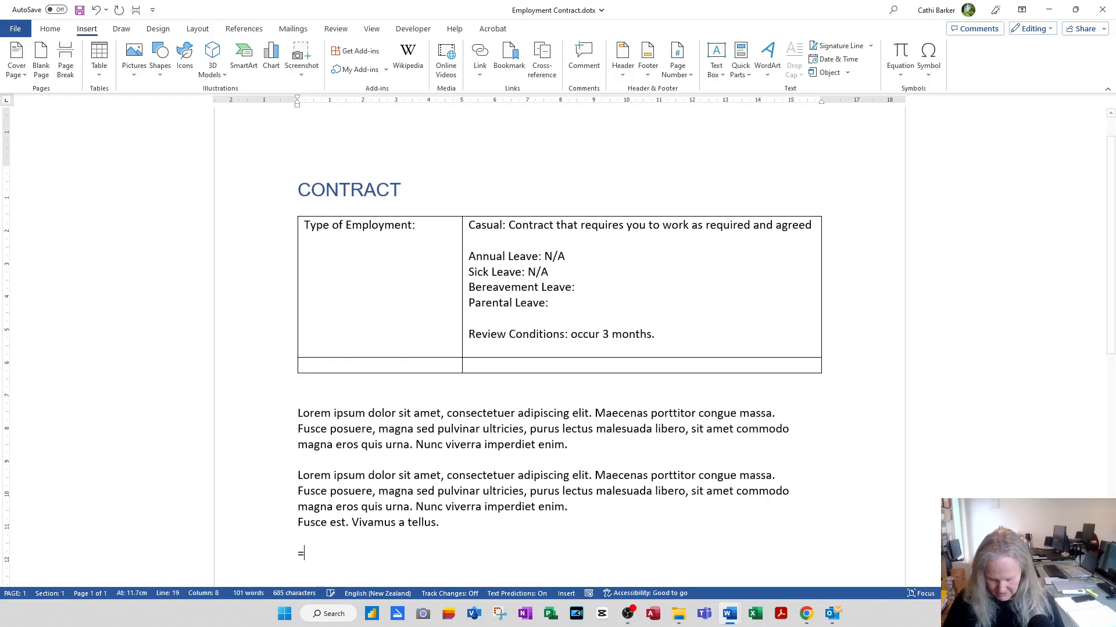
text(lorem(4)
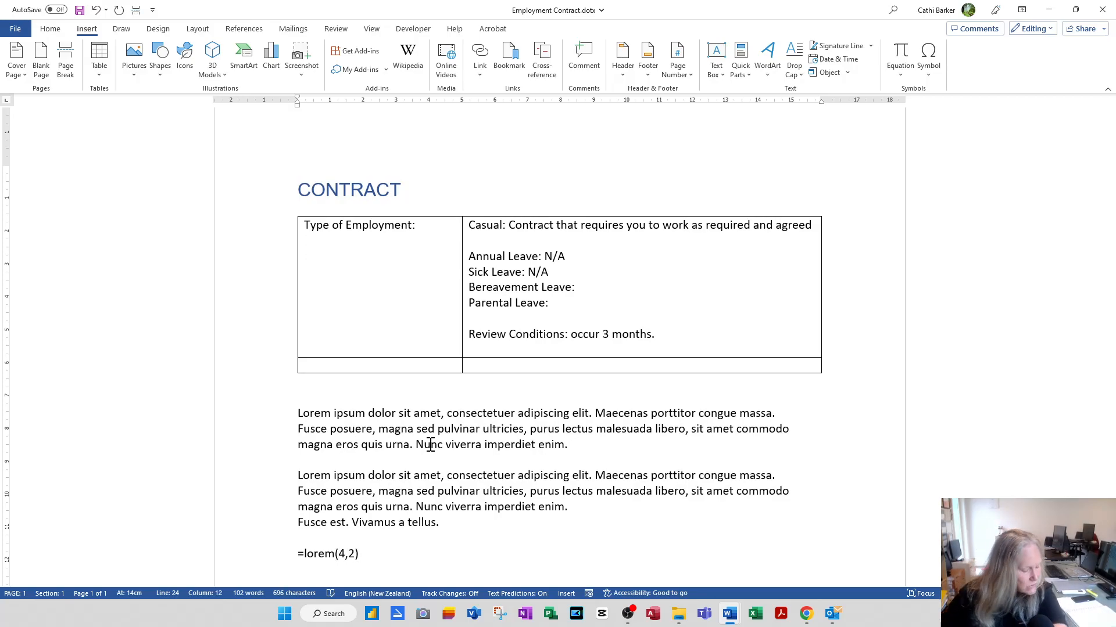
text(,2))
key(Return)
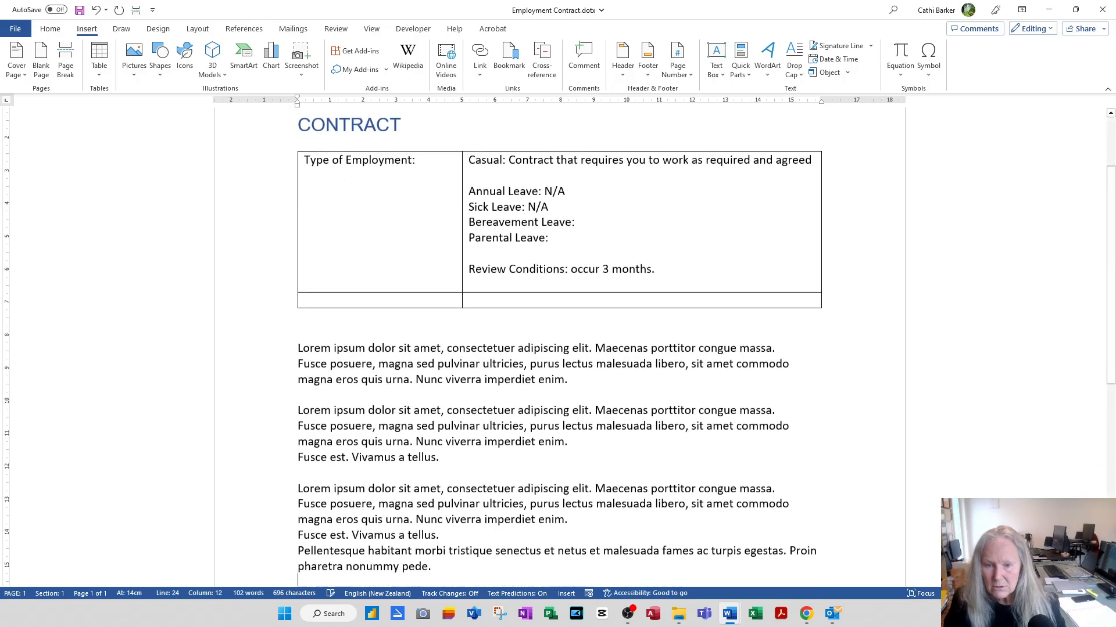
text(=lore)
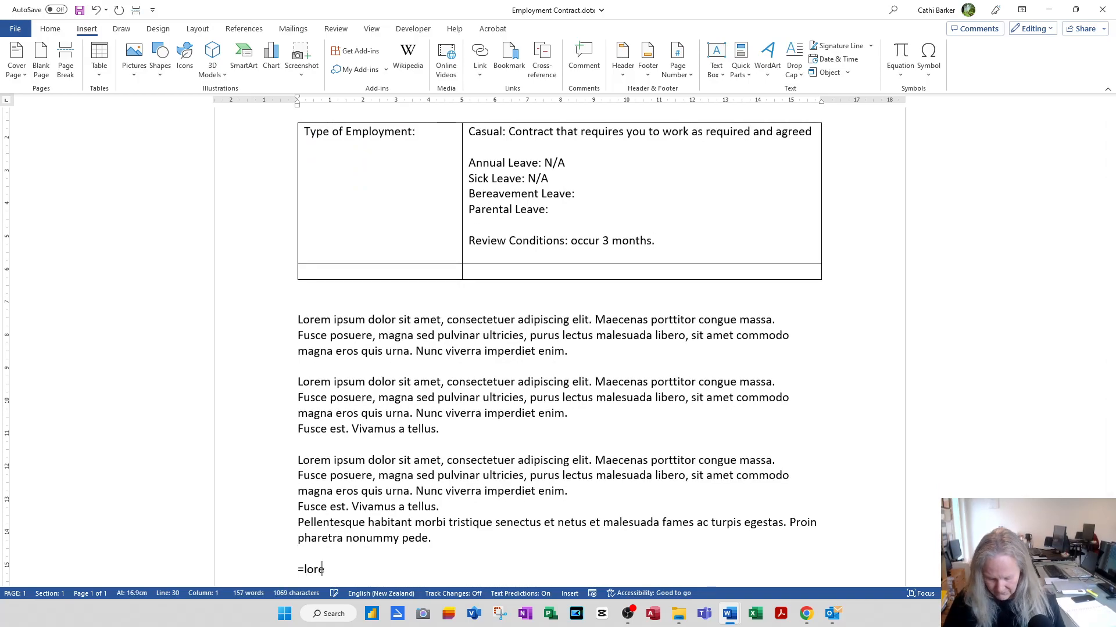
text(m(4)
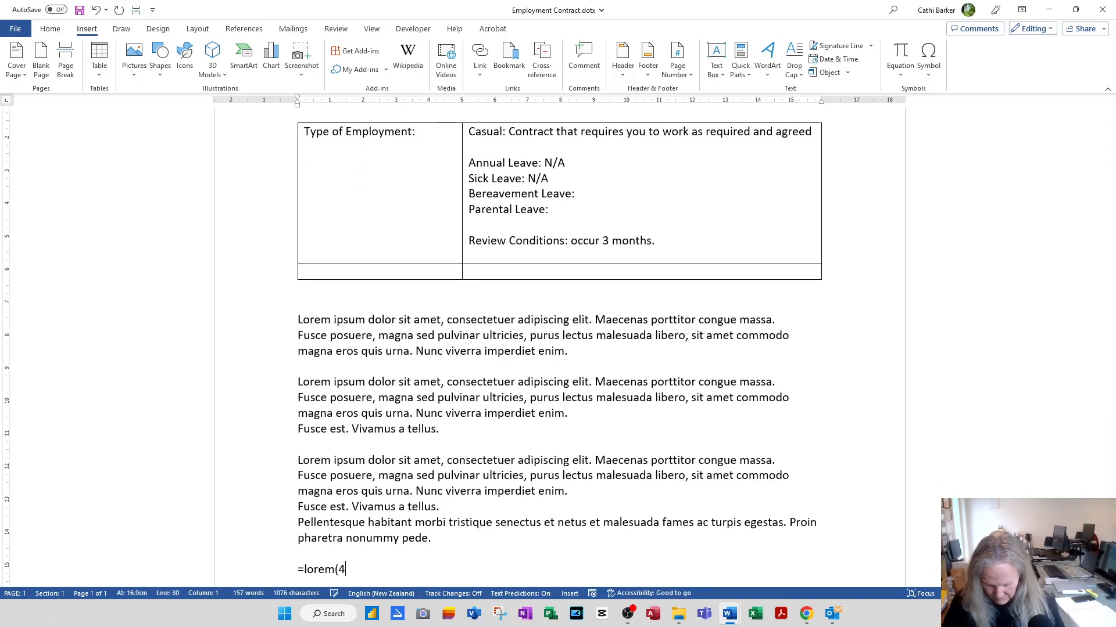
key(BackSpace)
text(5,2))
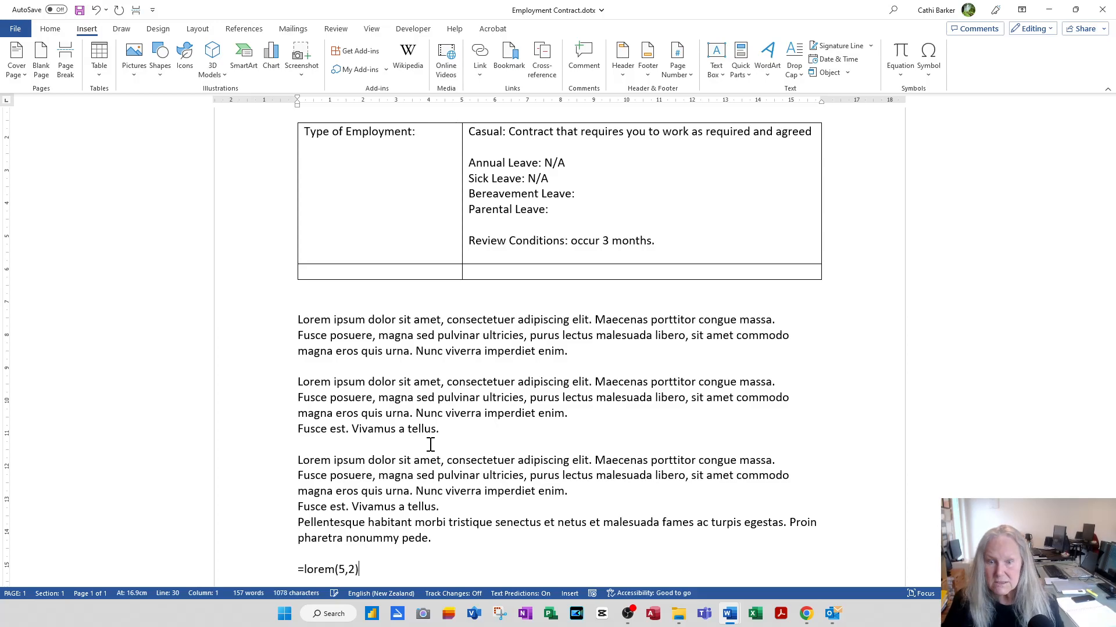
key(Return)
Save the first placeholder passage as a building block in gallery Custom 2, under a new category named Temination Clause
drag(266, 202, 267, 234)
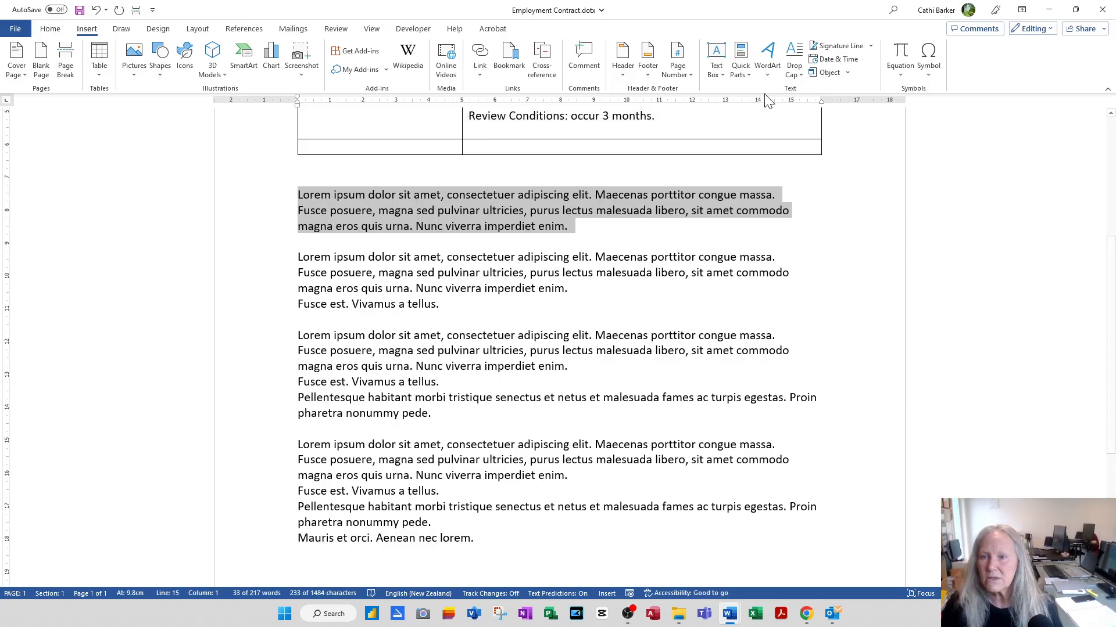
click(741, 63)
click(795, 253)
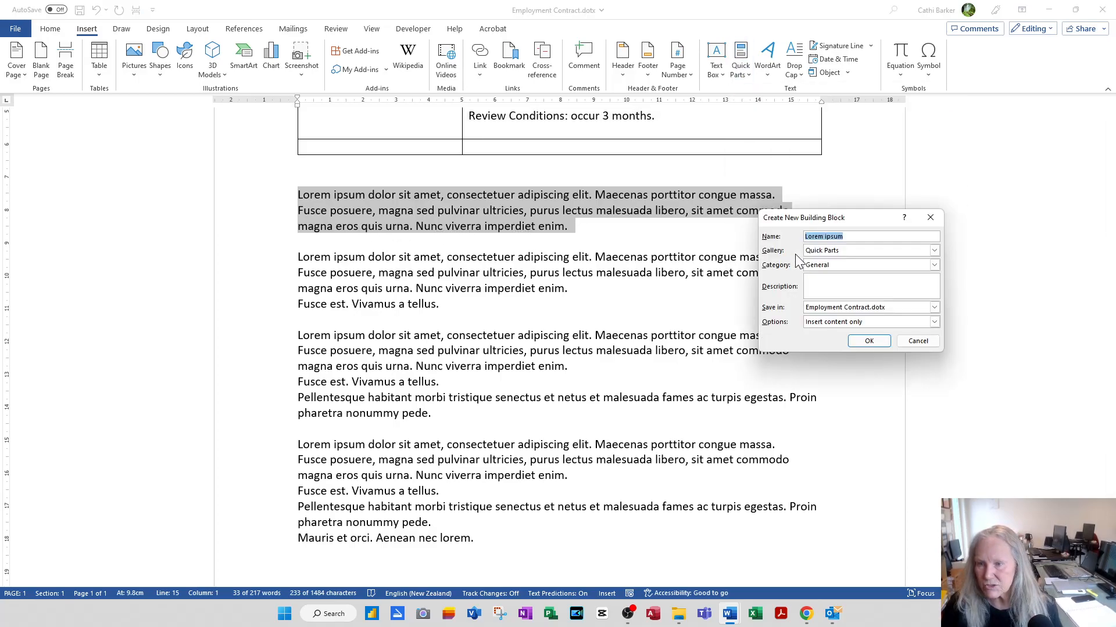
click(934, 251)
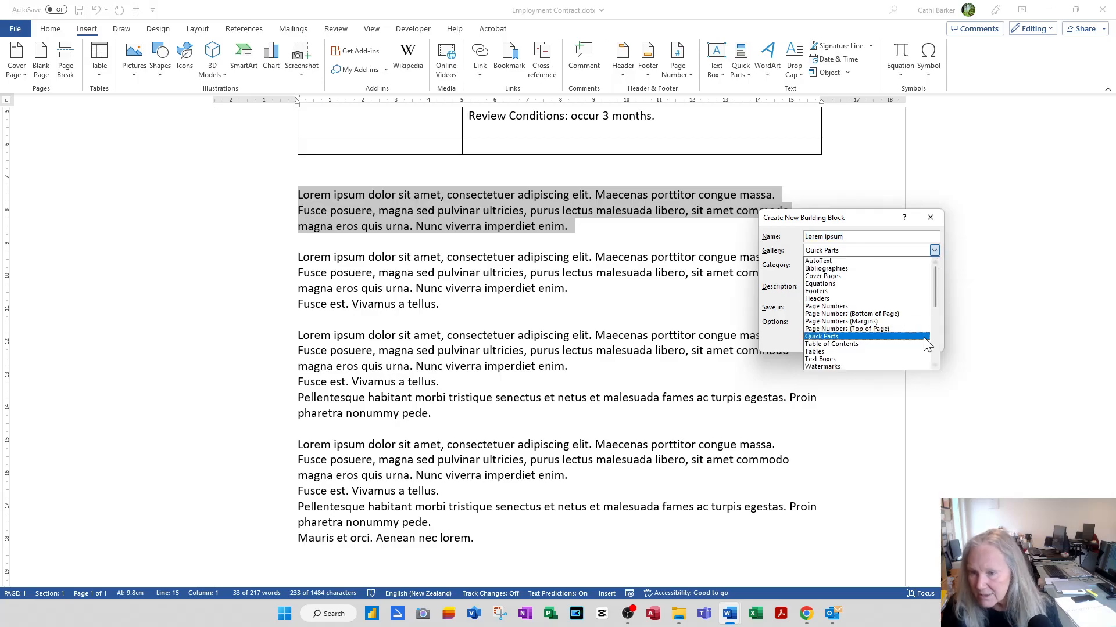
scroll(923, 337, down, 1)
click(843, 367)
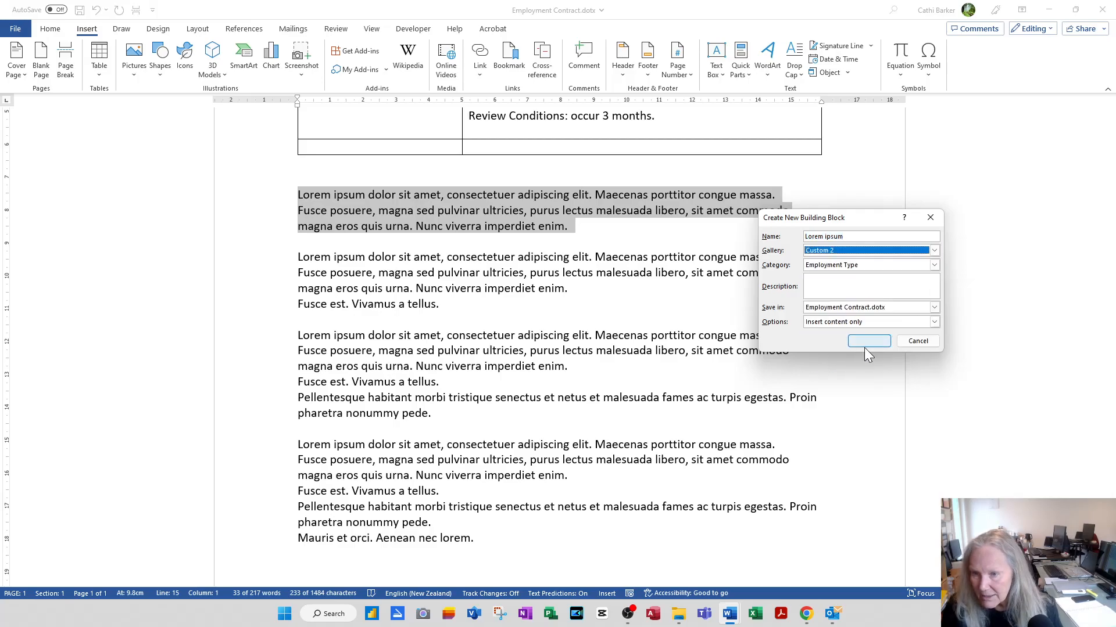
click(934, 265)
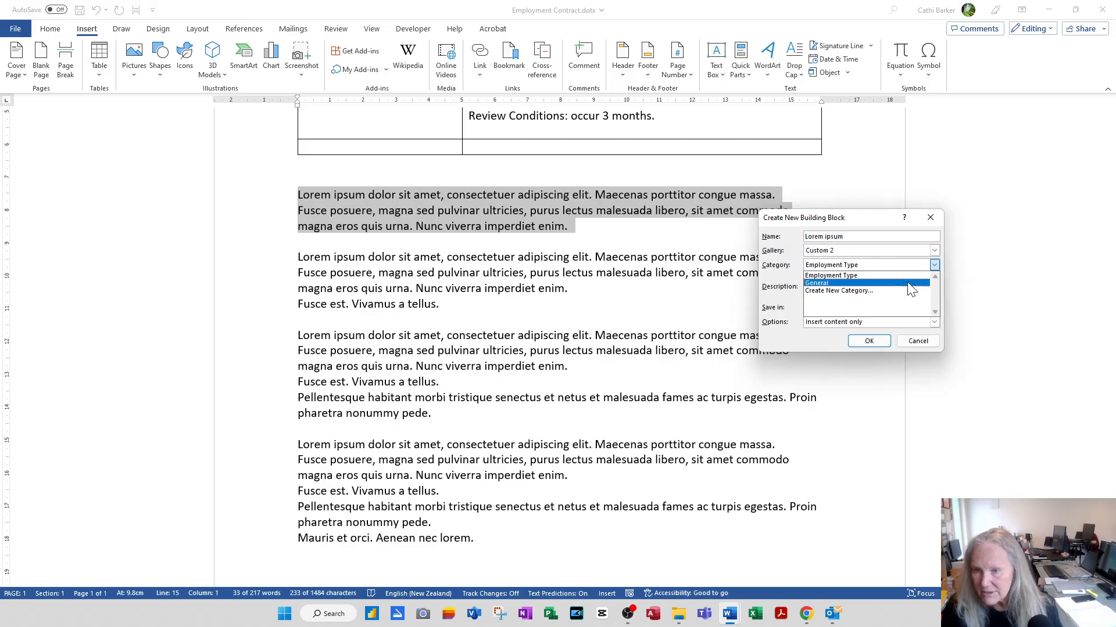
click(875, 291)
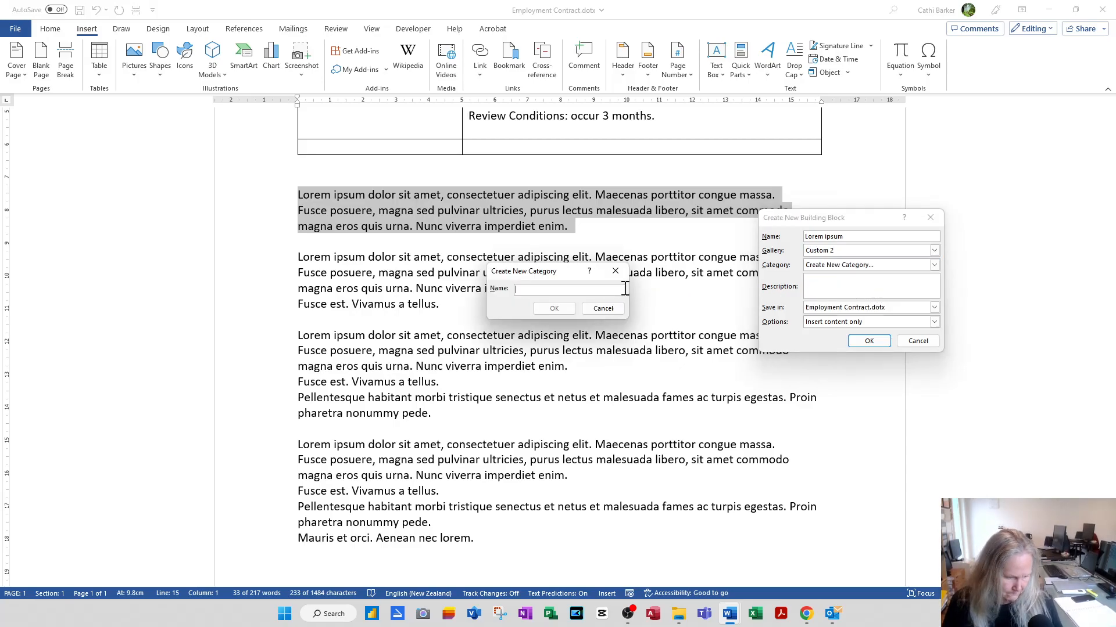
text(Temination Clause)
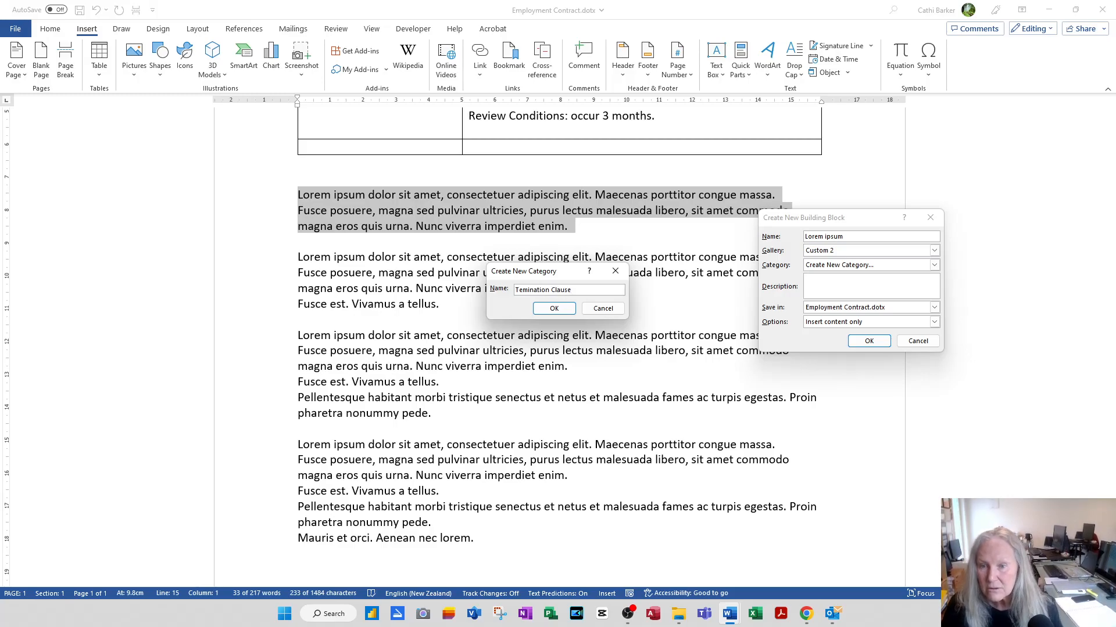
click(554, 309)
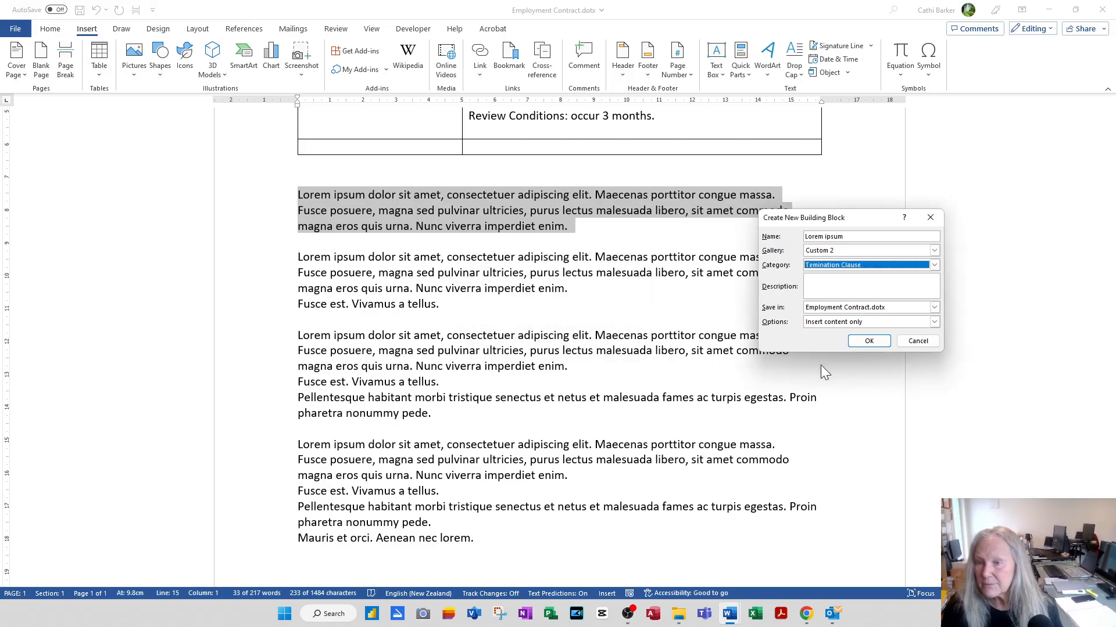
click(867, 341)
Save the second placeholder passage as a building block with its suggested name, in gallery Custom 2 and category Temination Clause
drag(250, 272, 265, 302)
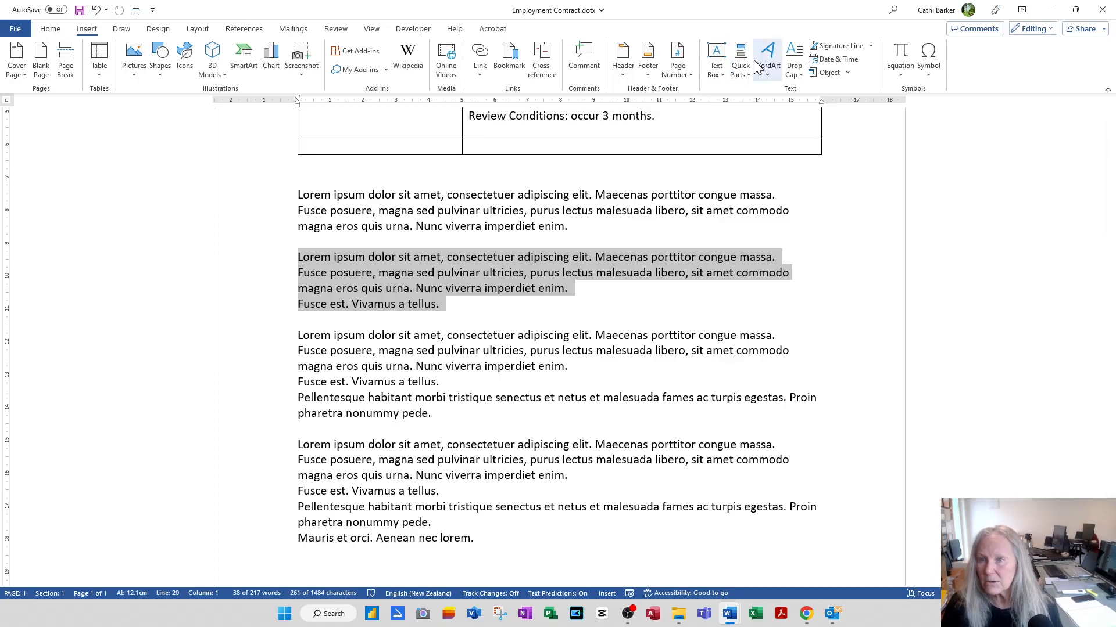
click(741, 74)
click(786, 251)
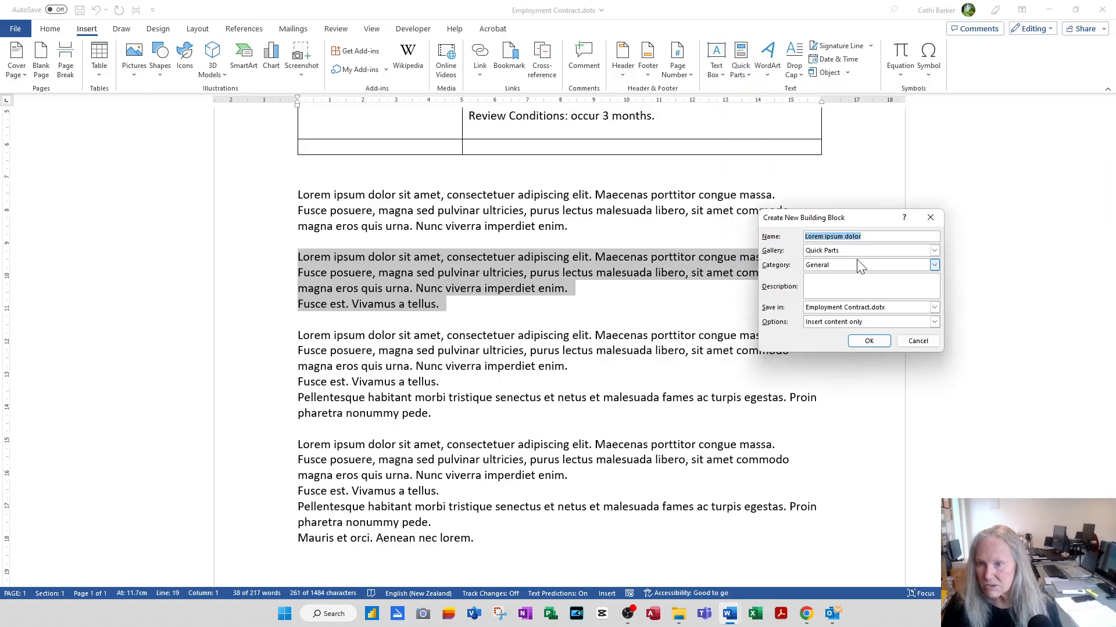
click(868, 251)
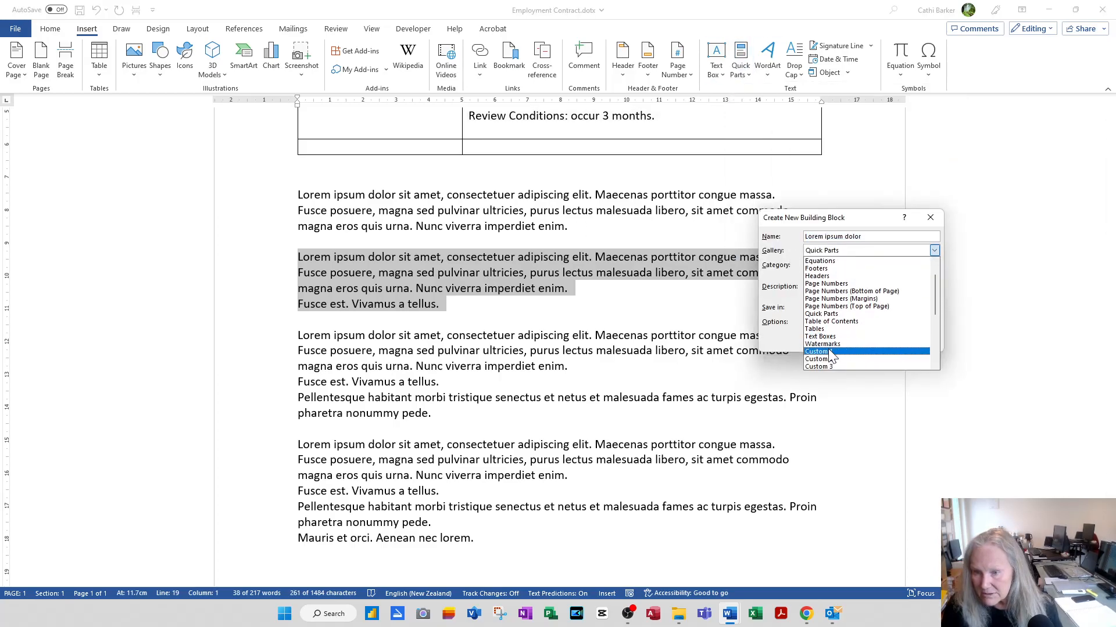
click(824, 360)
click(881, 266)
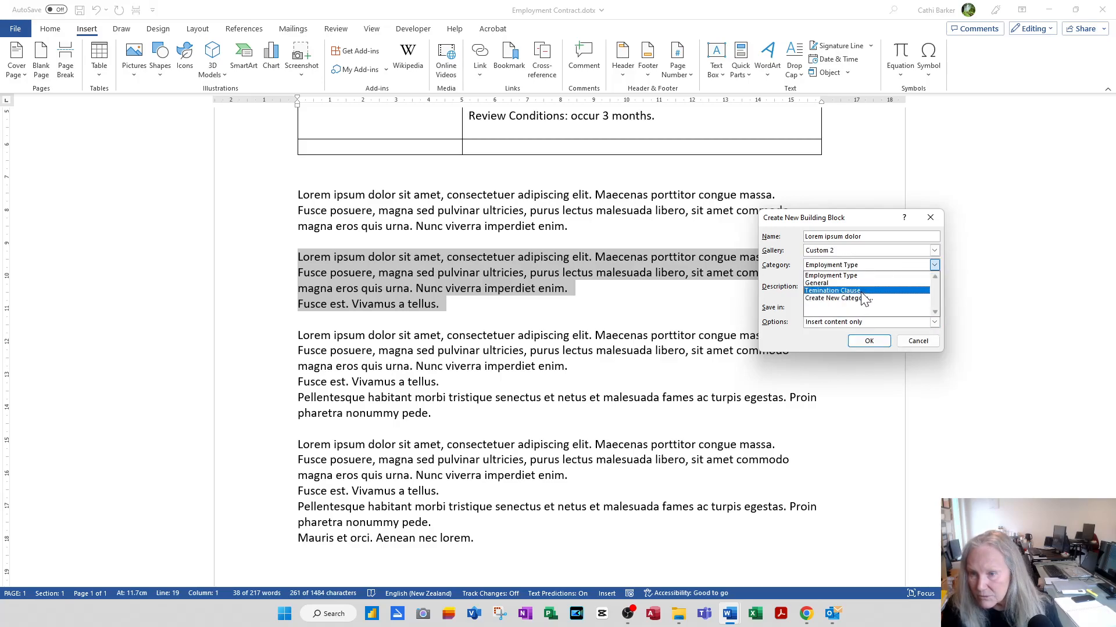
click(865, 291)
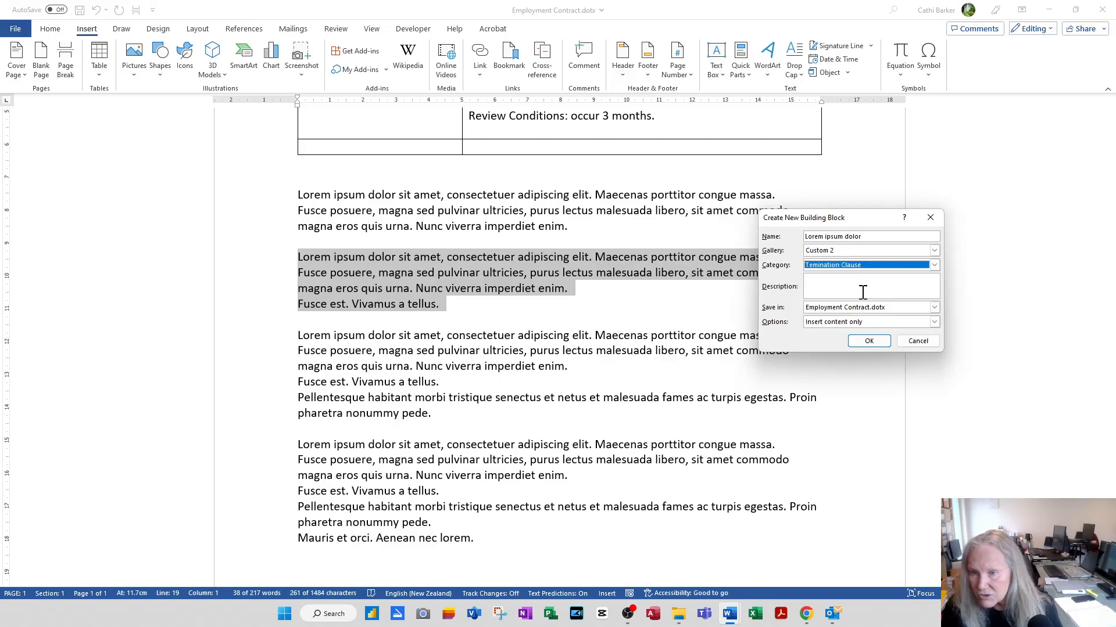
click(872, 343)
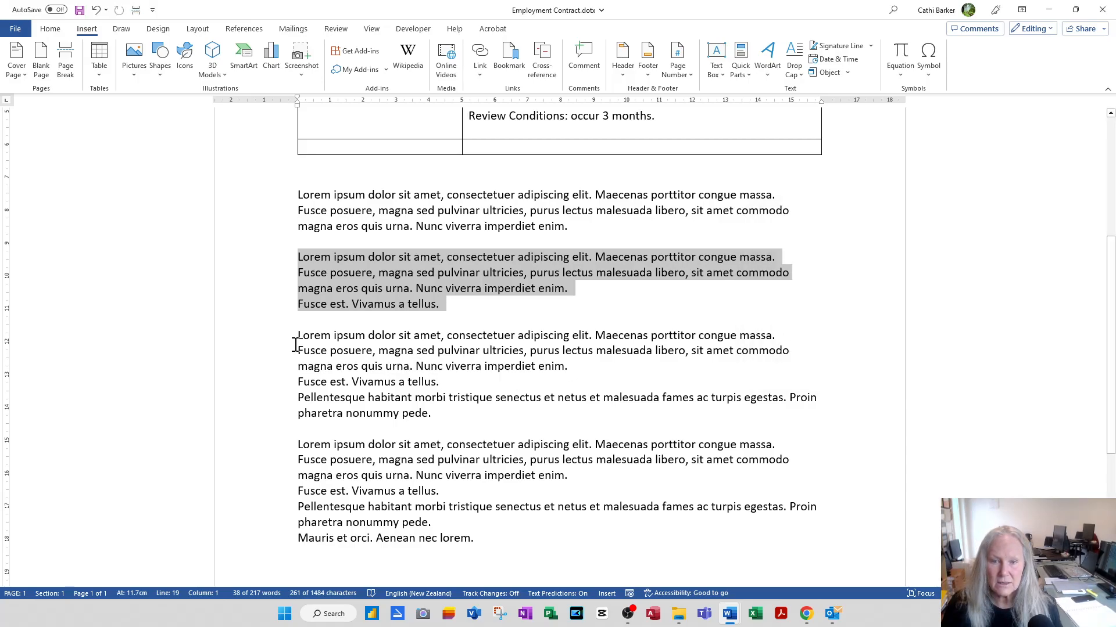
Save the third placeholder passage as a building block named Clause 3, in gallery Custom 2 and category Temination Clause
drag(271, 344, 269, 413)
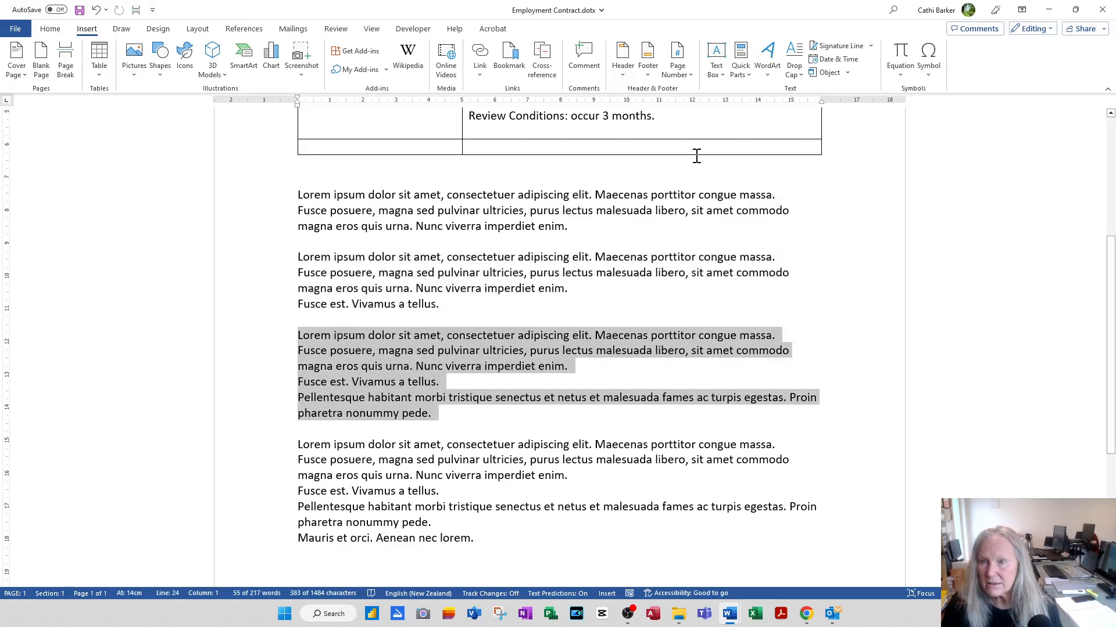
click(740, 64)
click(843, 253)
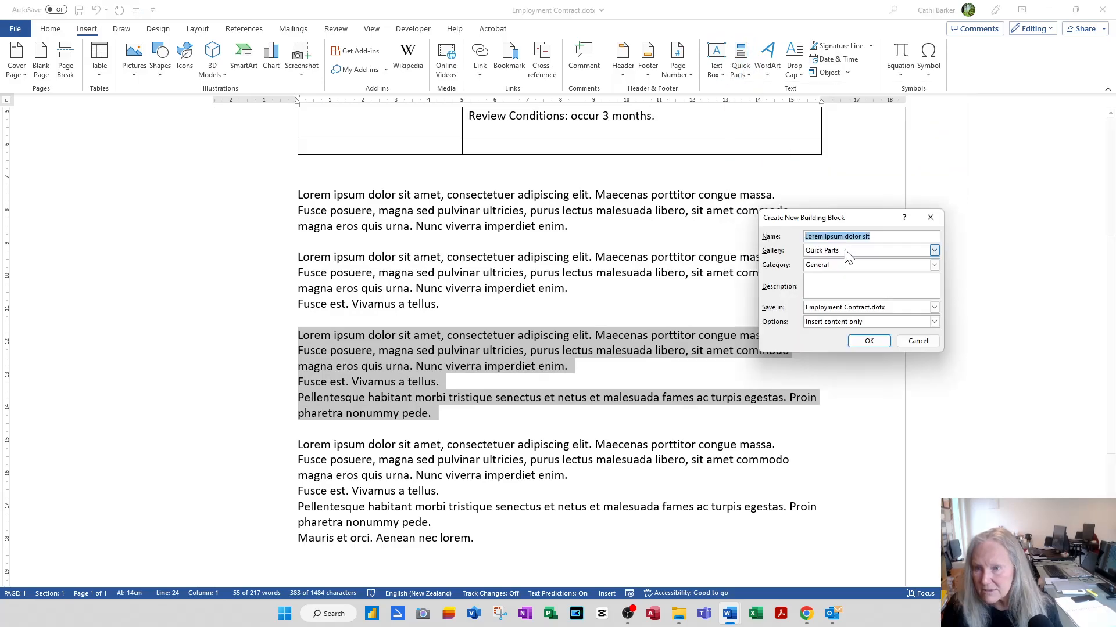
click(866, 251)
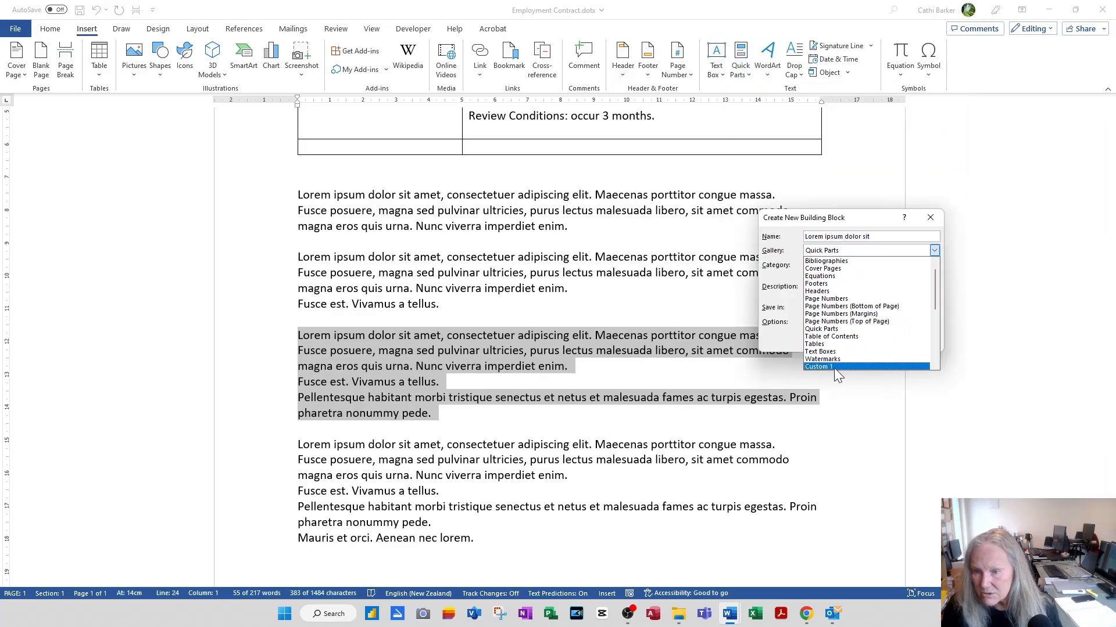
scroll(831, 369, down, 1)
click(825, 365)
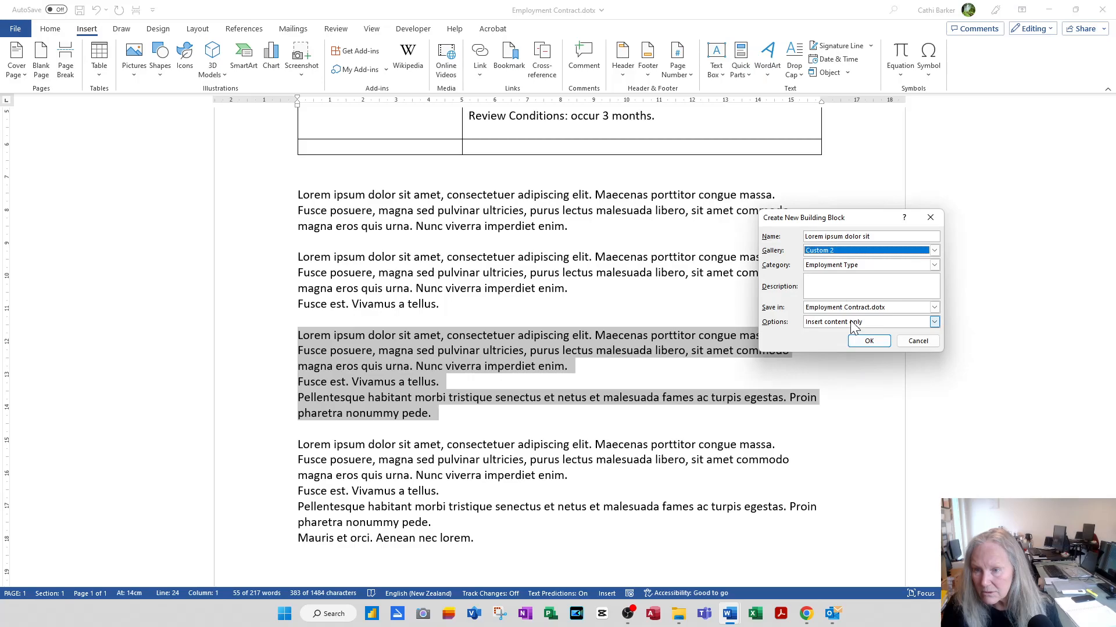
click(864, 266)
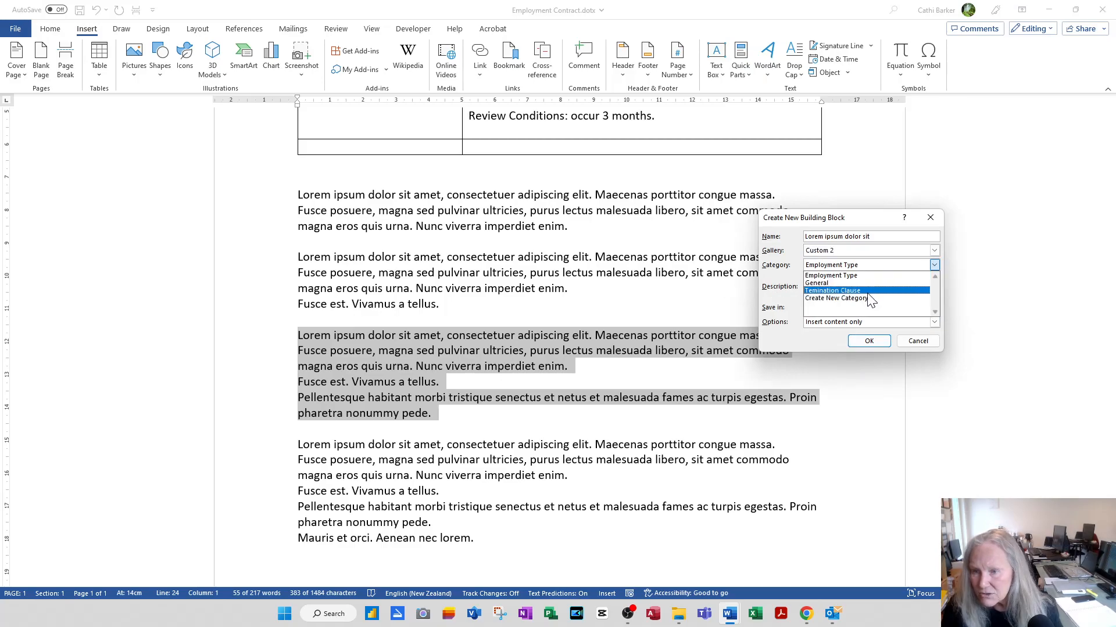
click(867, 291)
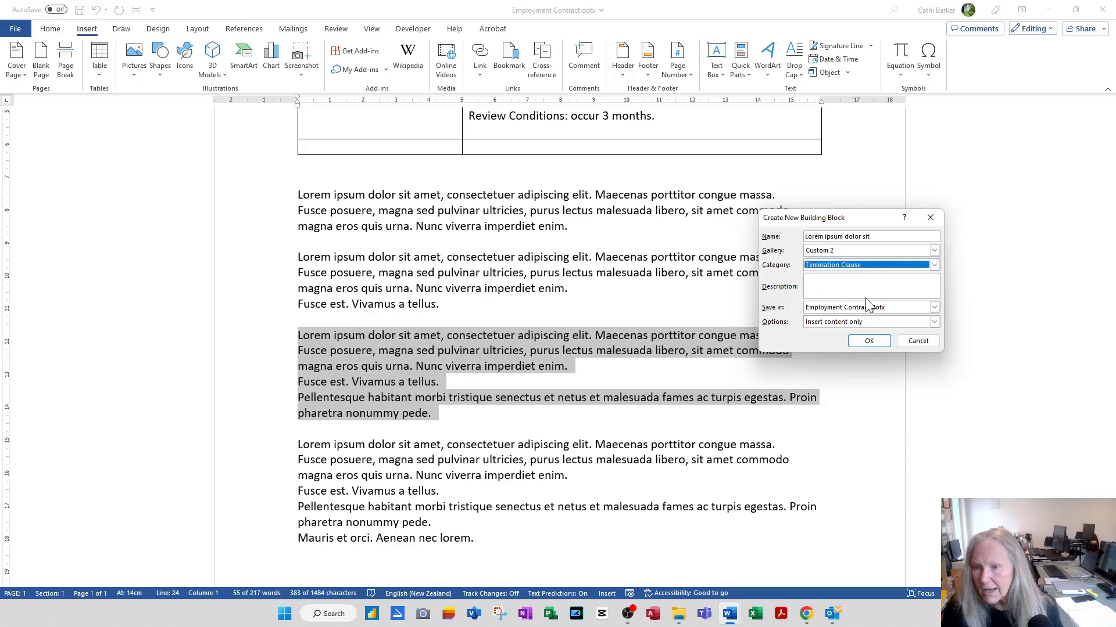
drag(874, 238, 703, 247)
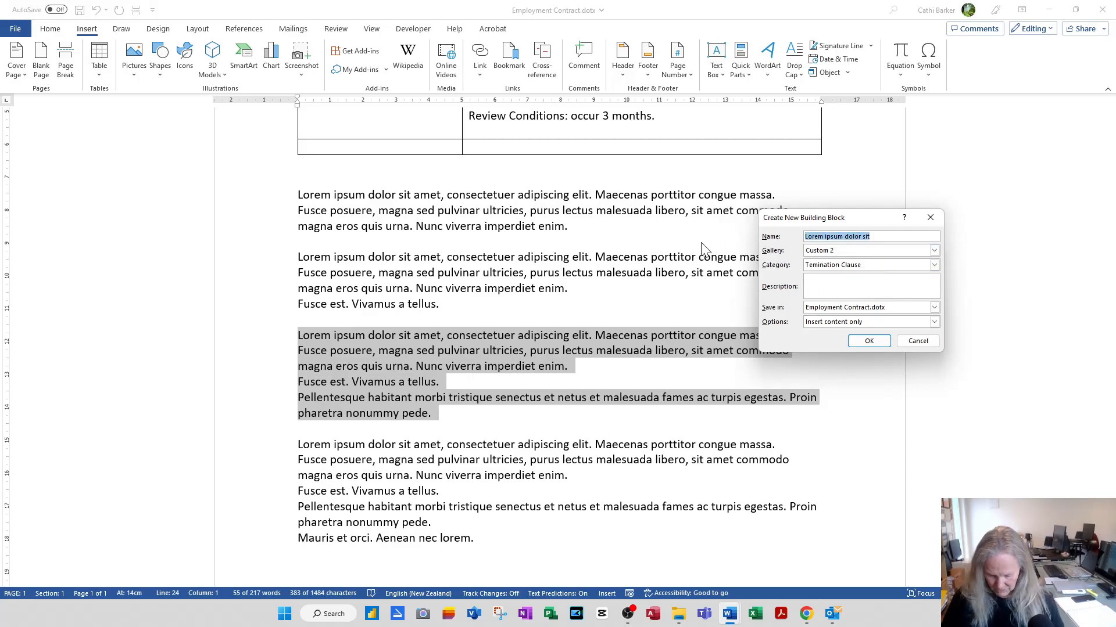
text(Clause)
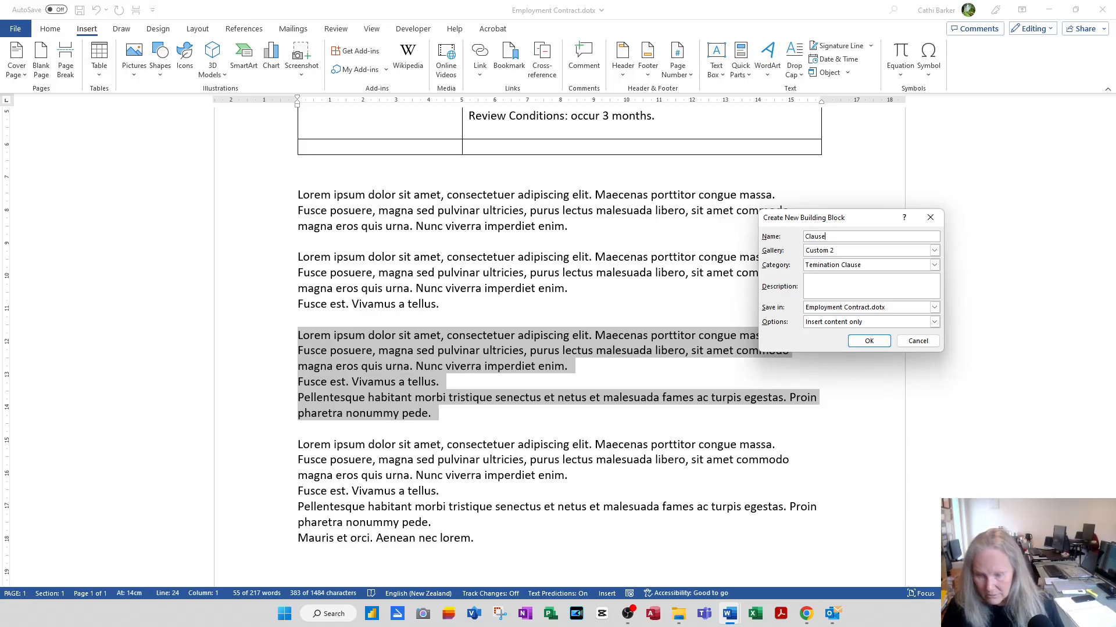
text( 3)
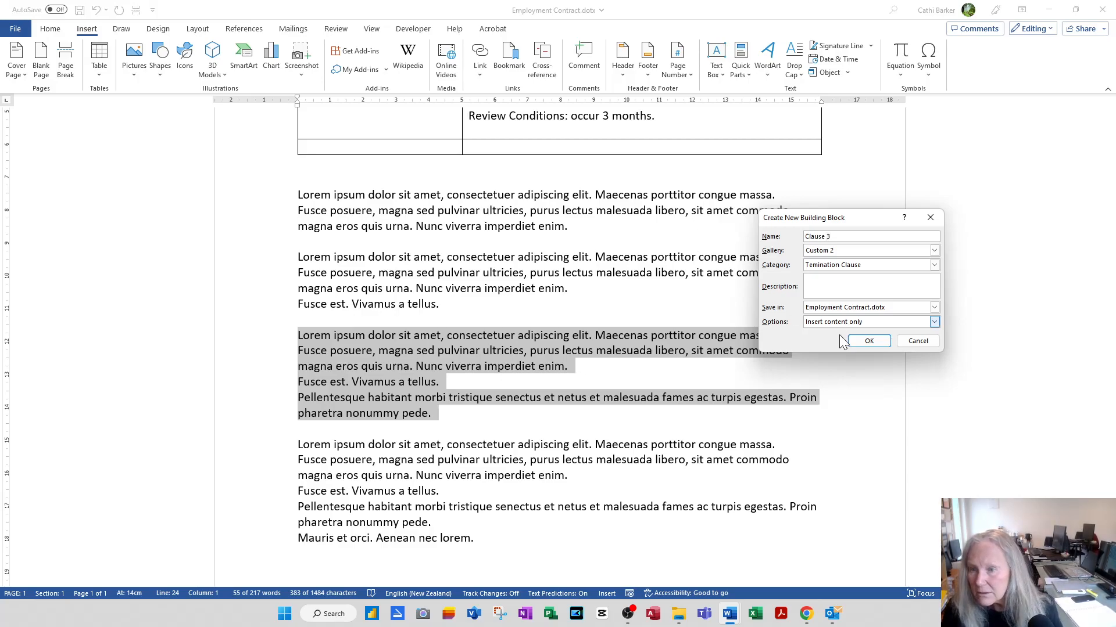
click(869, 343)
Save the fourth placeholder passage as a building block named Clause 4, in gallery Custom 2 and category Temination Clause
drag(272, 457, 262, 545)
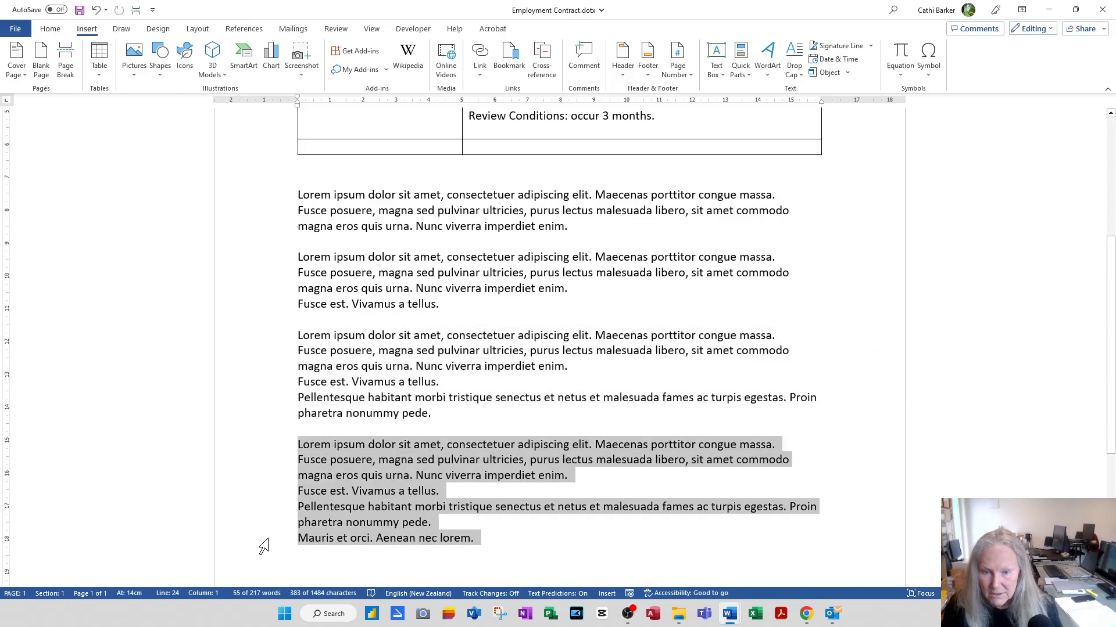
right_click(348, 498)
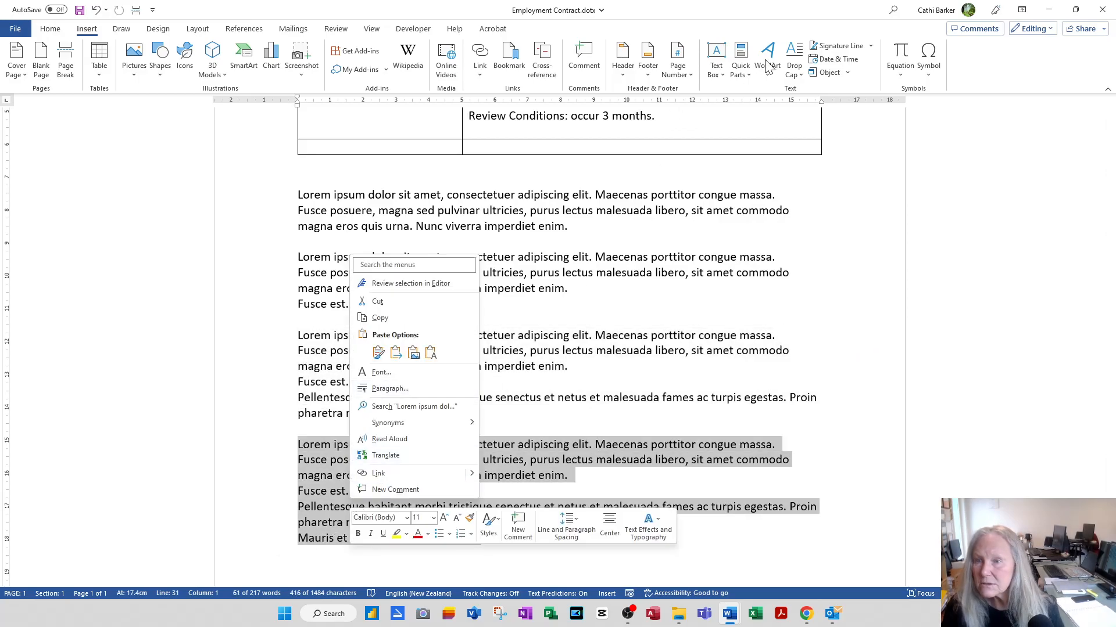
click(740, 66)
click(807, 253)
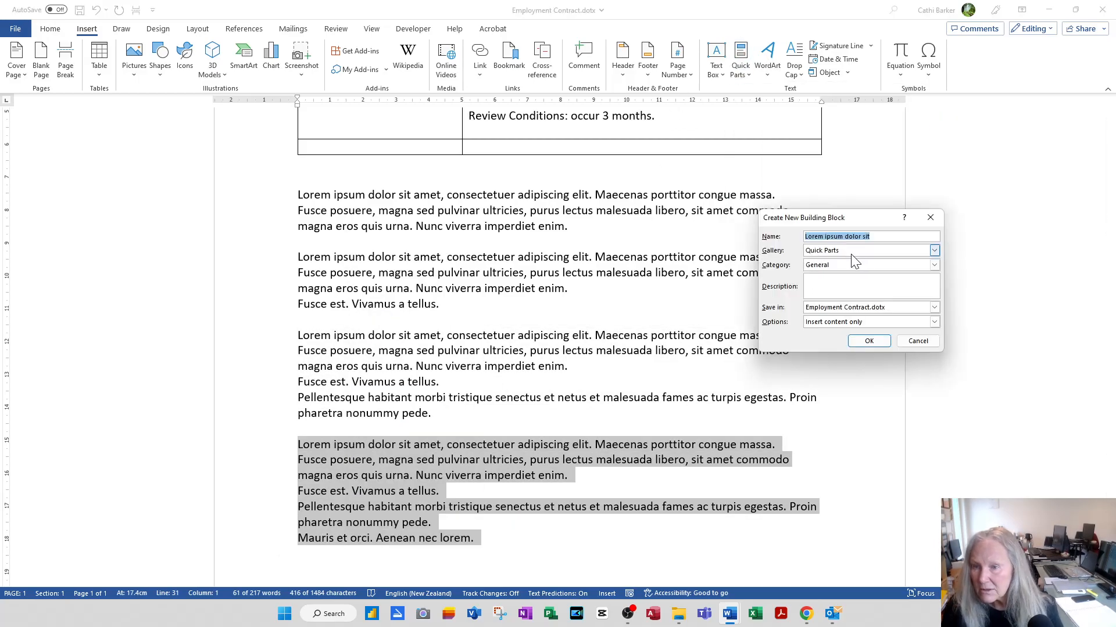
text(Clause)
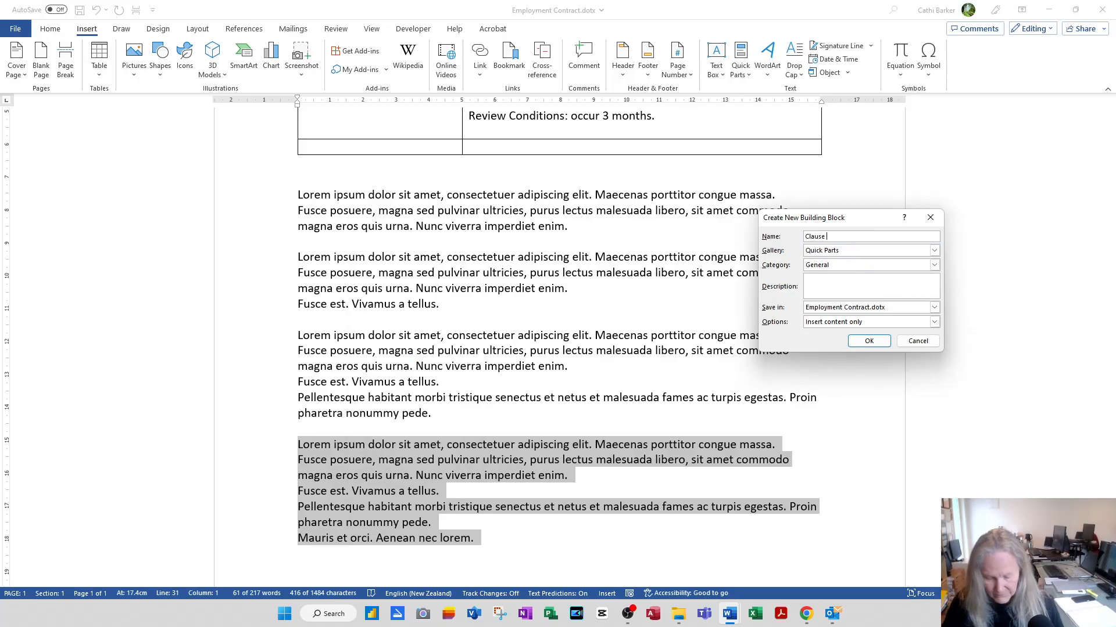
text( 4)
click(896, 251)
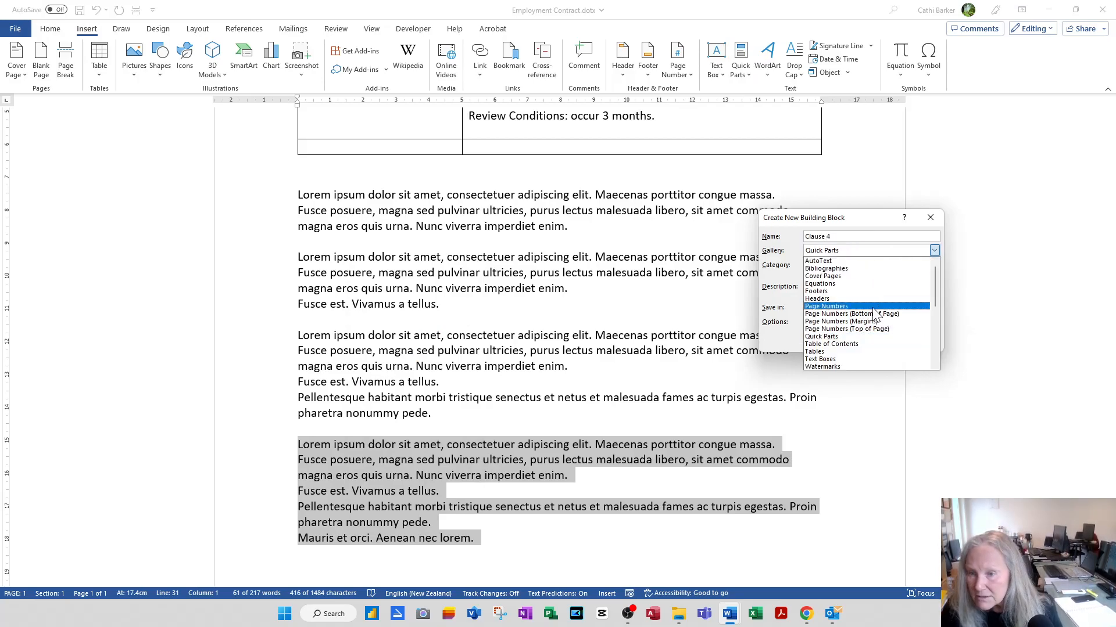
click(831, 366)
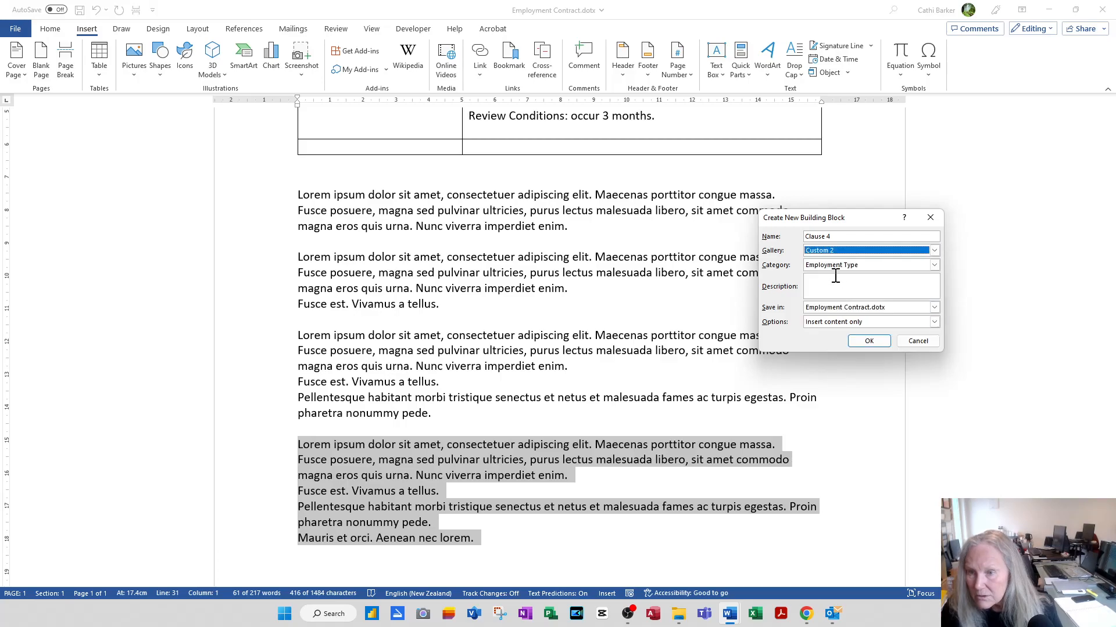
click(869, 268)
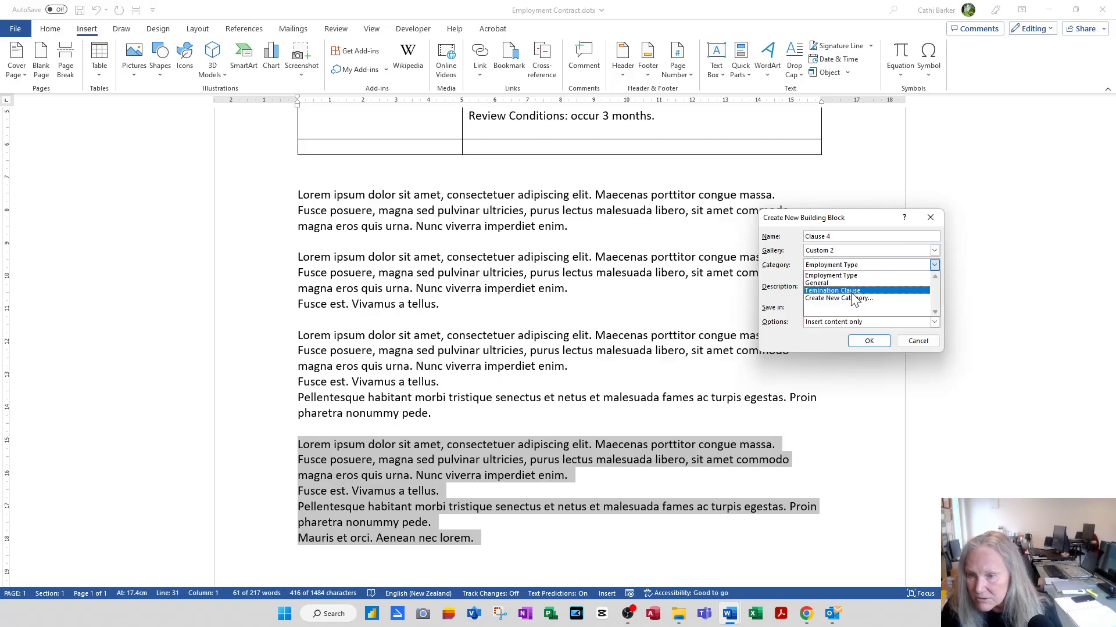
click(851, 292)
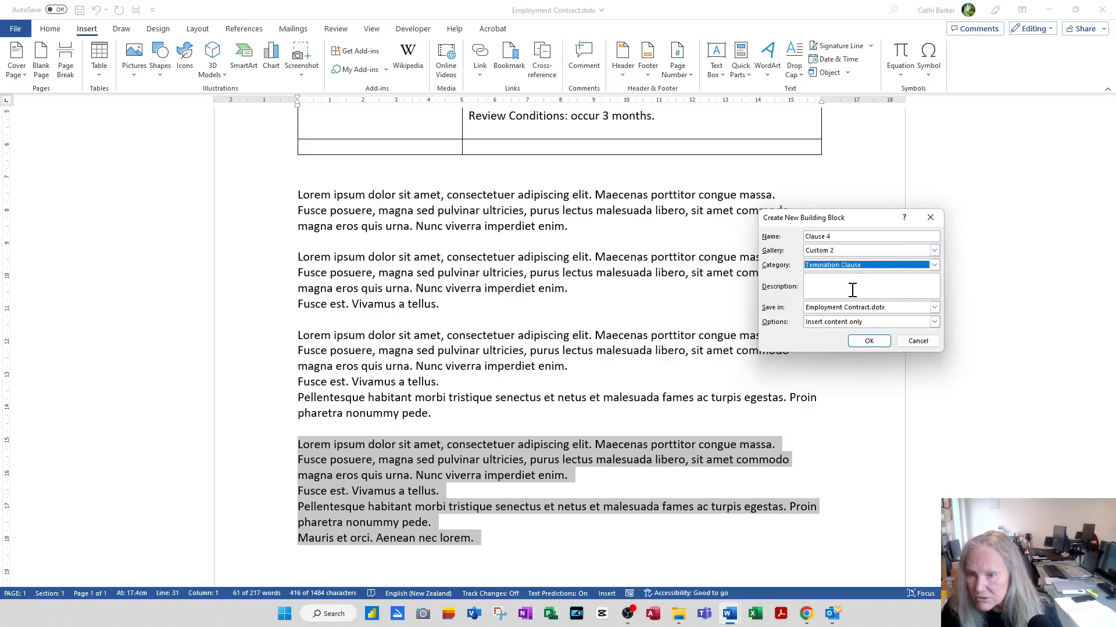
click(867, 342)
click(726, 349)
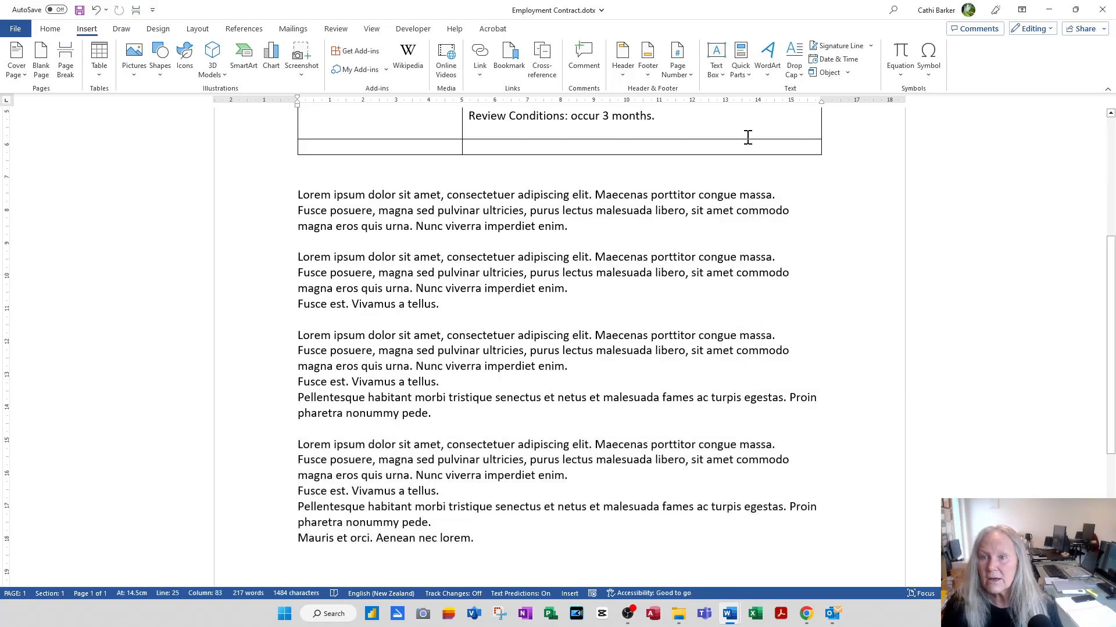
Rename the building block holding the first placeholder passage to Clause 1, redefining its entry in the Building Blocks Organizer
click(744, 78)
click(808, 235)
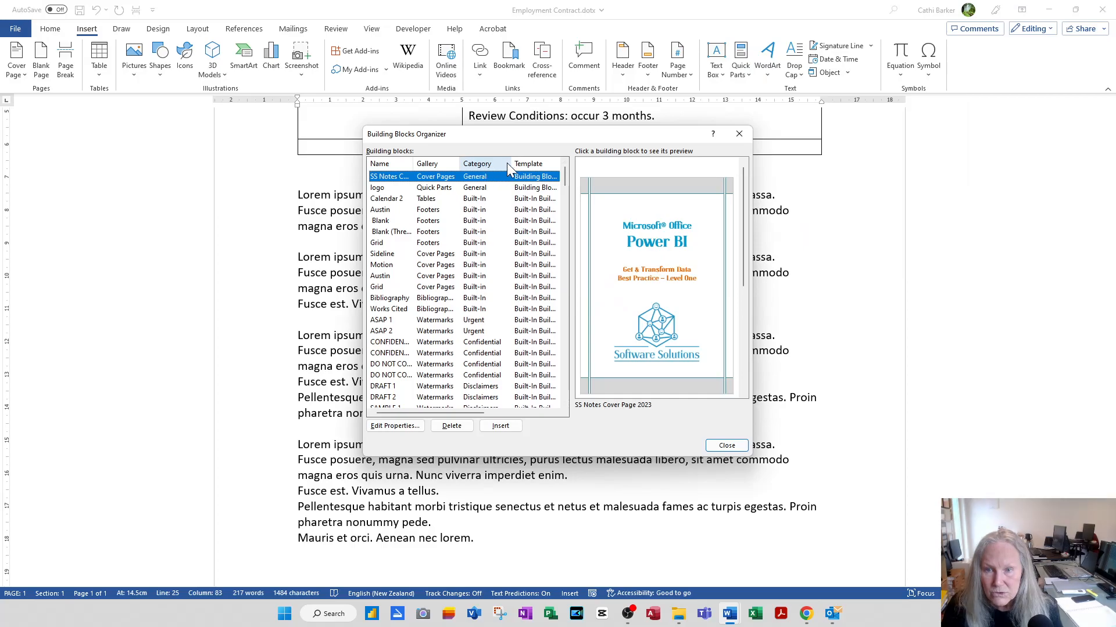
drag(564, 176, 570, 397)
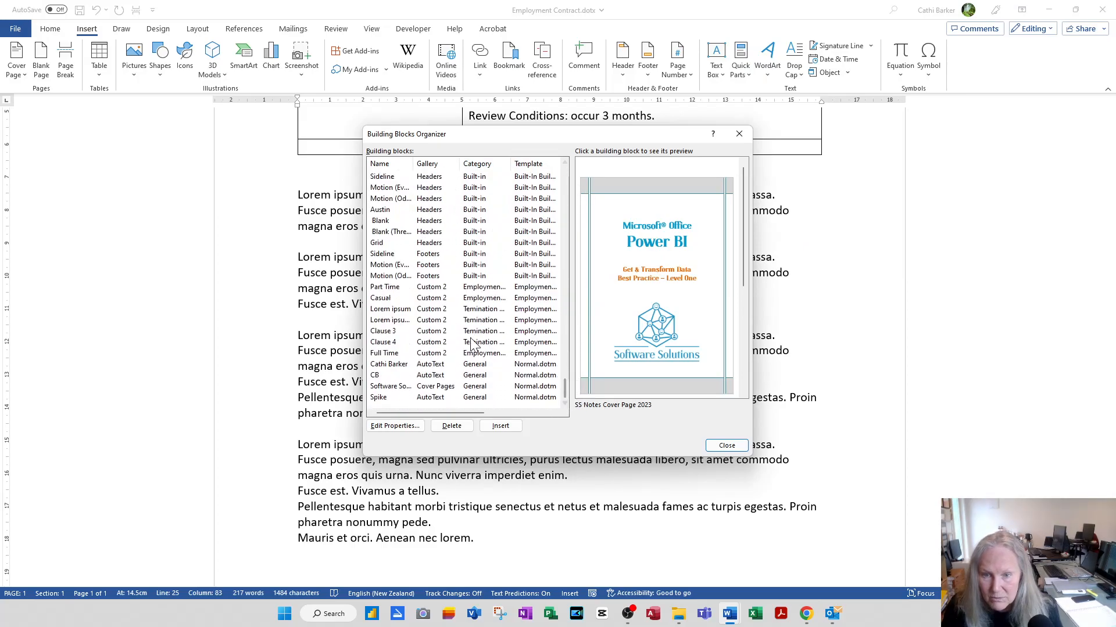
click(433, 309)
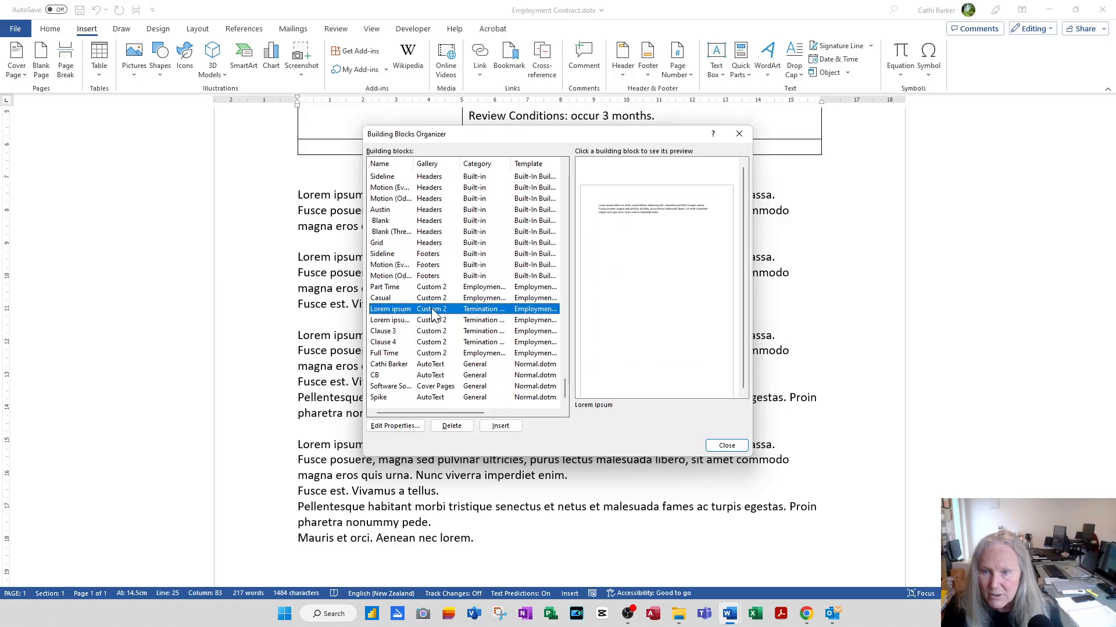
click(432, 321)
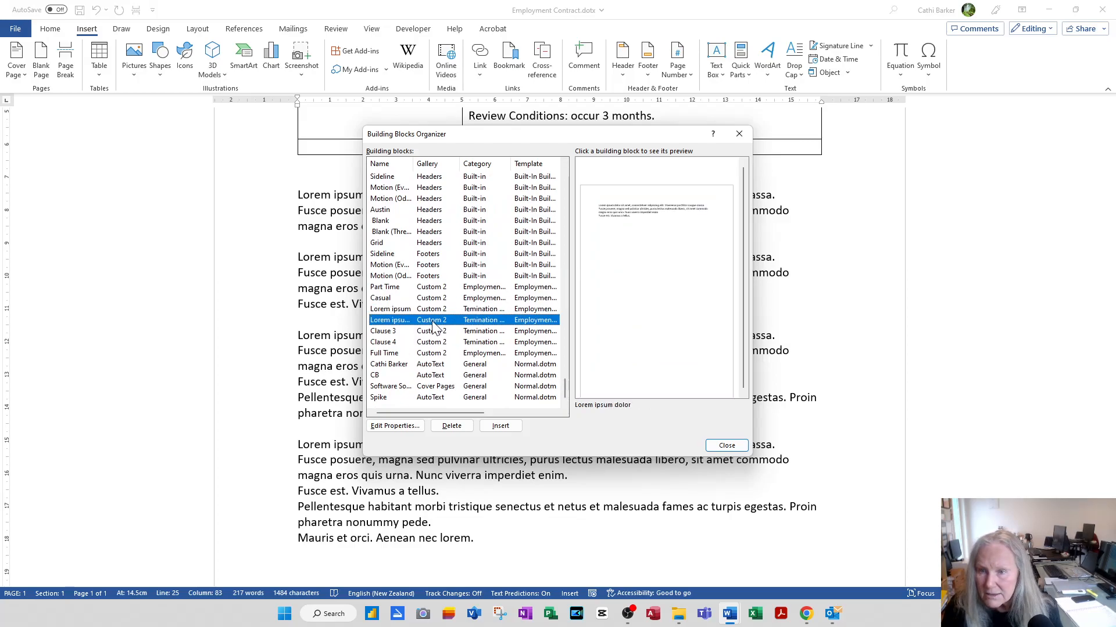
click(432, 310)
click(405, 426)
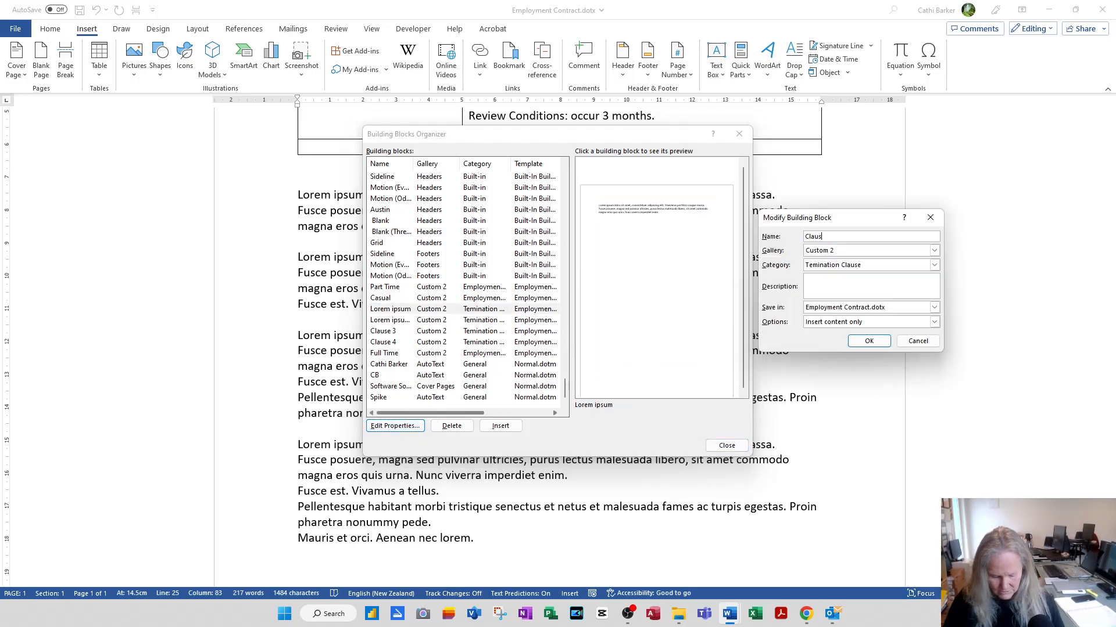
click(869, 341)
click(539, 338)
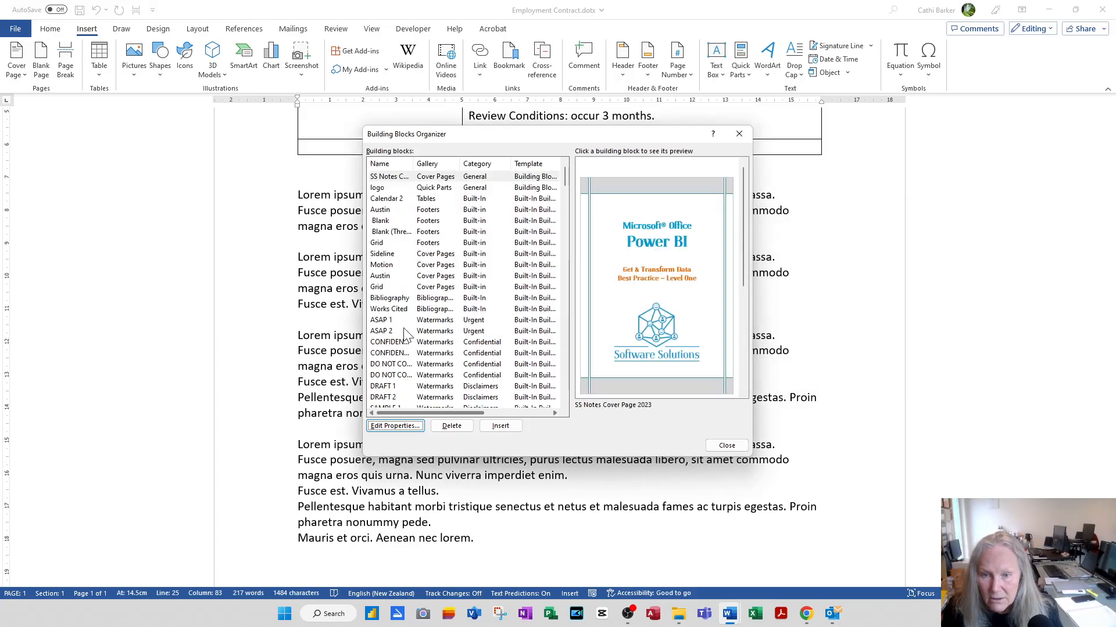
Rename the building block holding the second placeholder passage to Clause 2, redefine its entry and close the organizer
drag(567, 187, 566, 423)
click(397, 310)
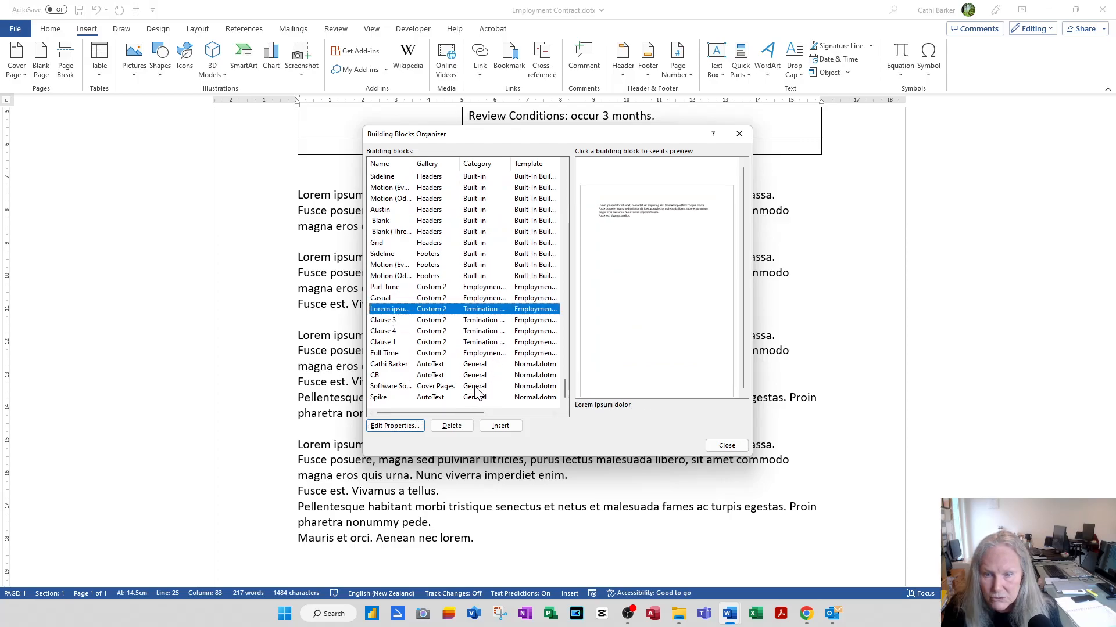
click(395, 426)
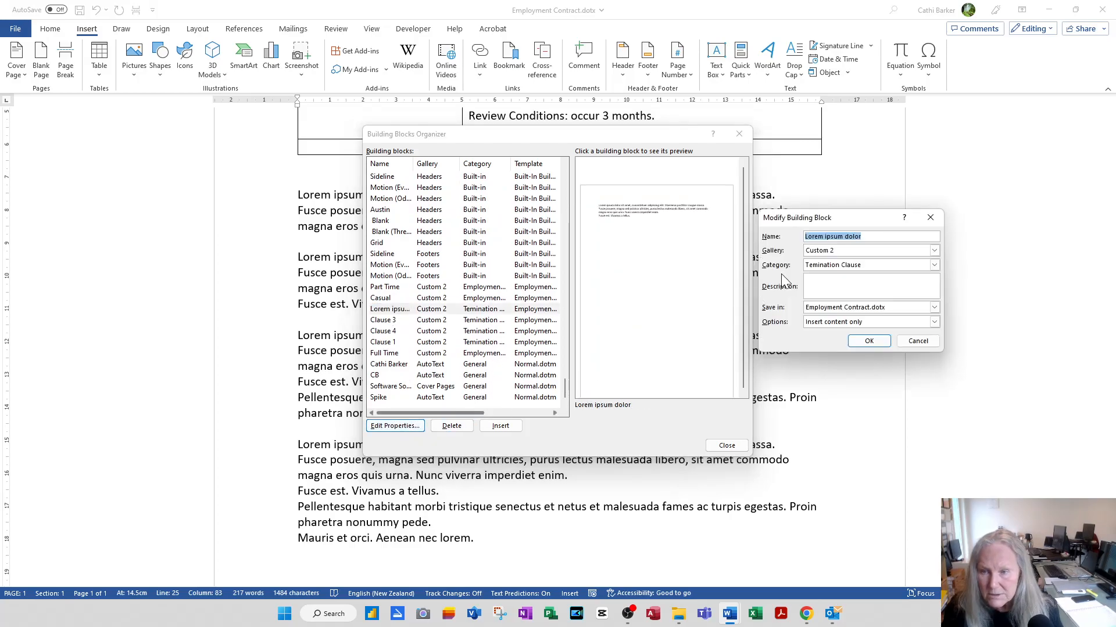
text(Clause 2)
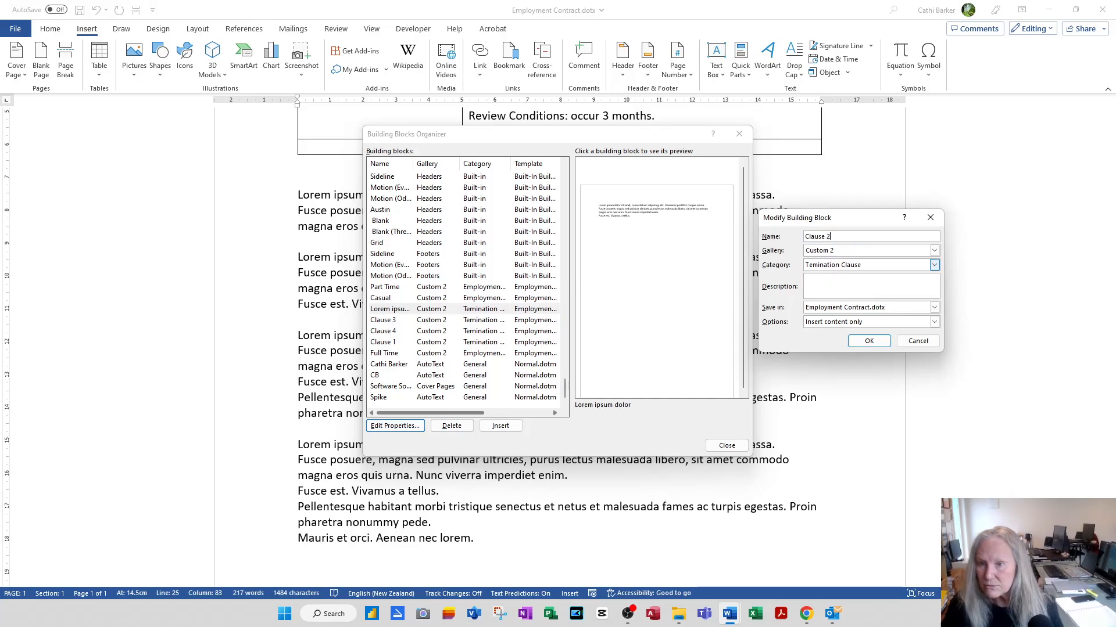
click(882, 343)
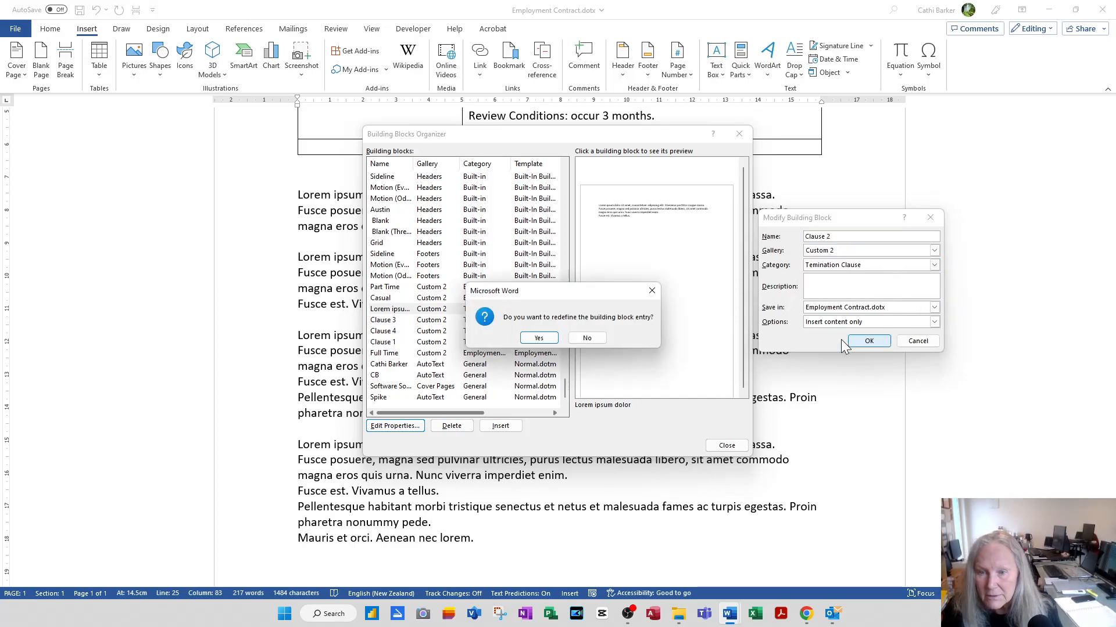
click(541, 338)
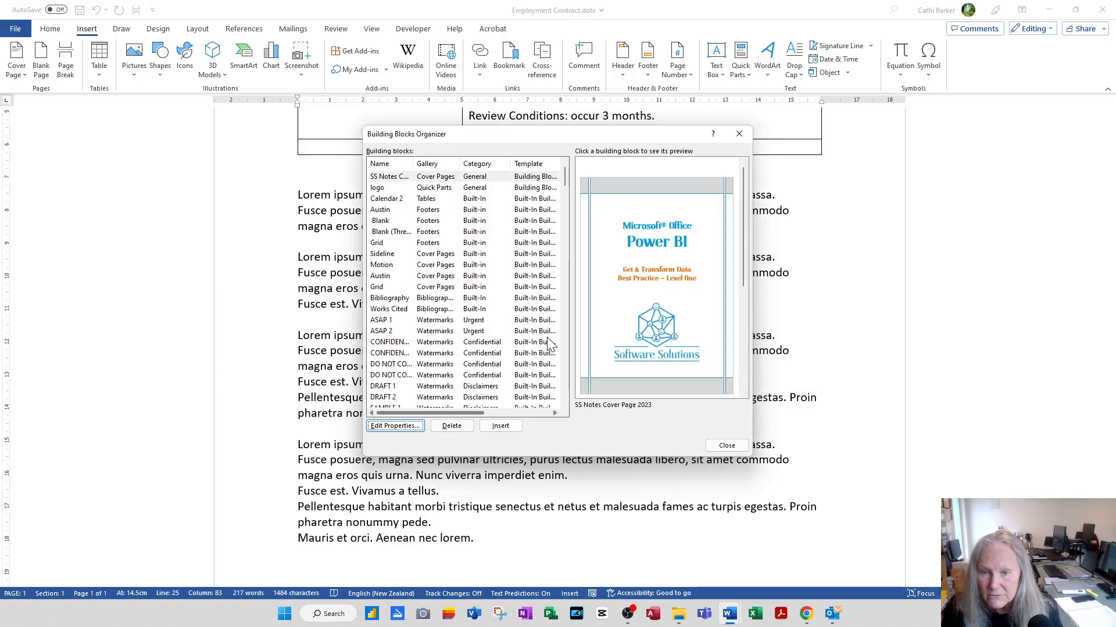
click(726, 446)
Delete the four placeholder passages below the table and label the empty table row "Contract Termination:"
drag(257, 198, 269, 552)
key(Delete)
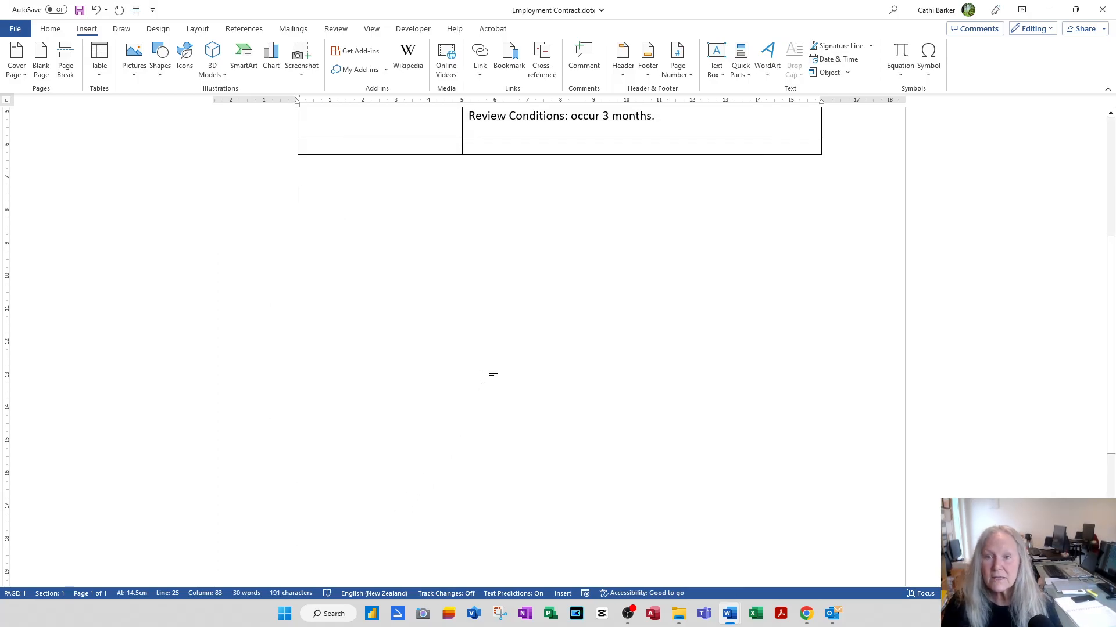
scroll(482, 377, up, 3)
click(360, 356)
text(Contract Termination:)
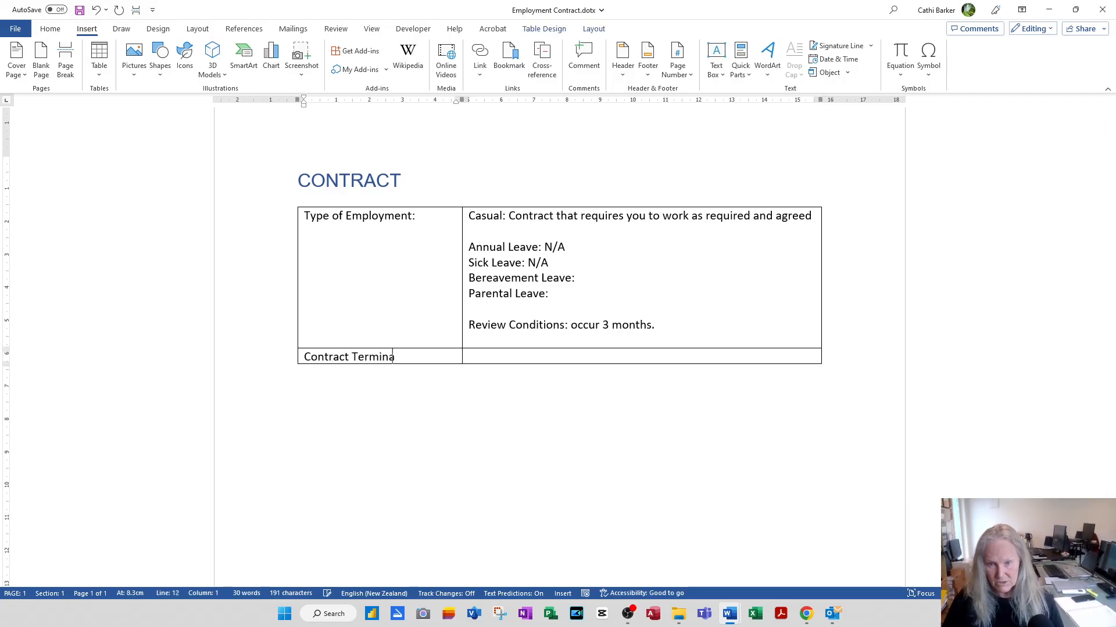
Insert a Building Block Gallery content control in the empty cell beside Contract Termination
click(500, 356)
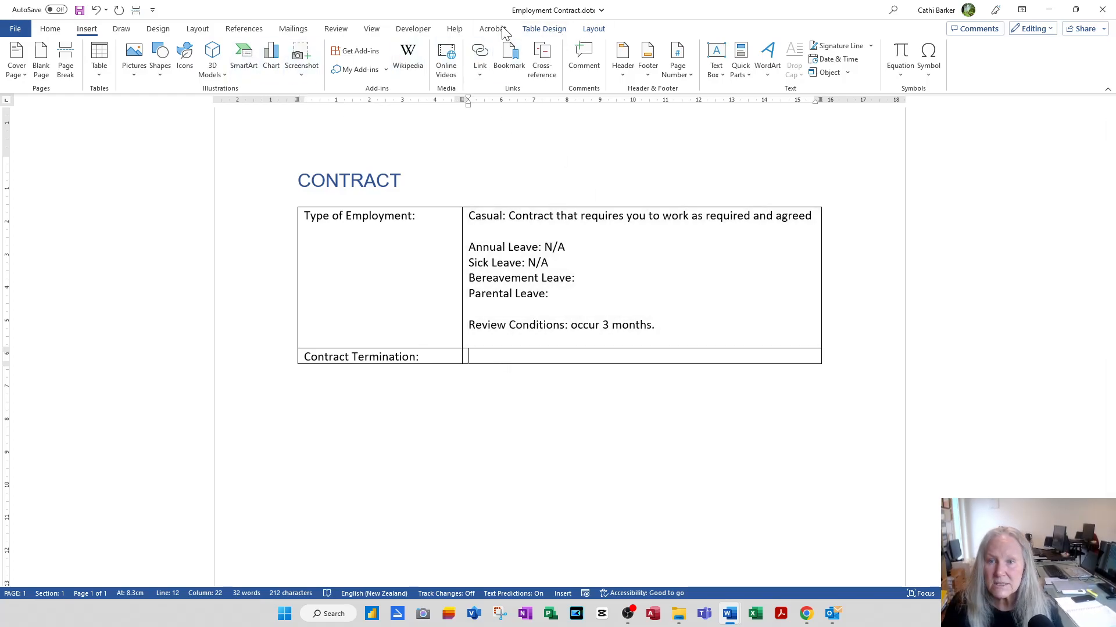
click(413, 28)
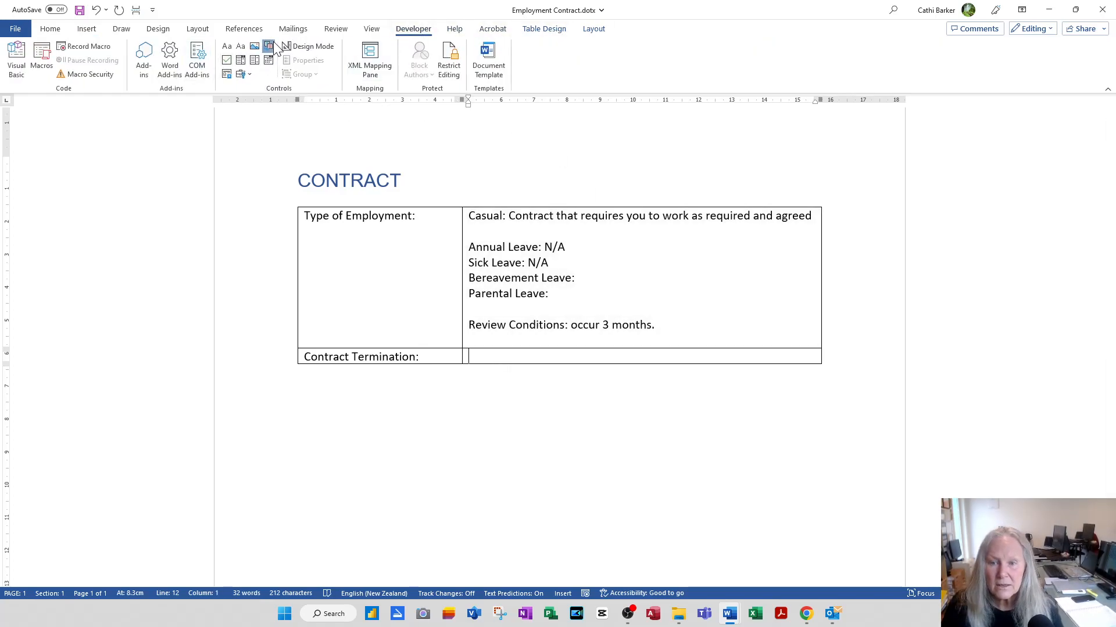
click(270, 46)
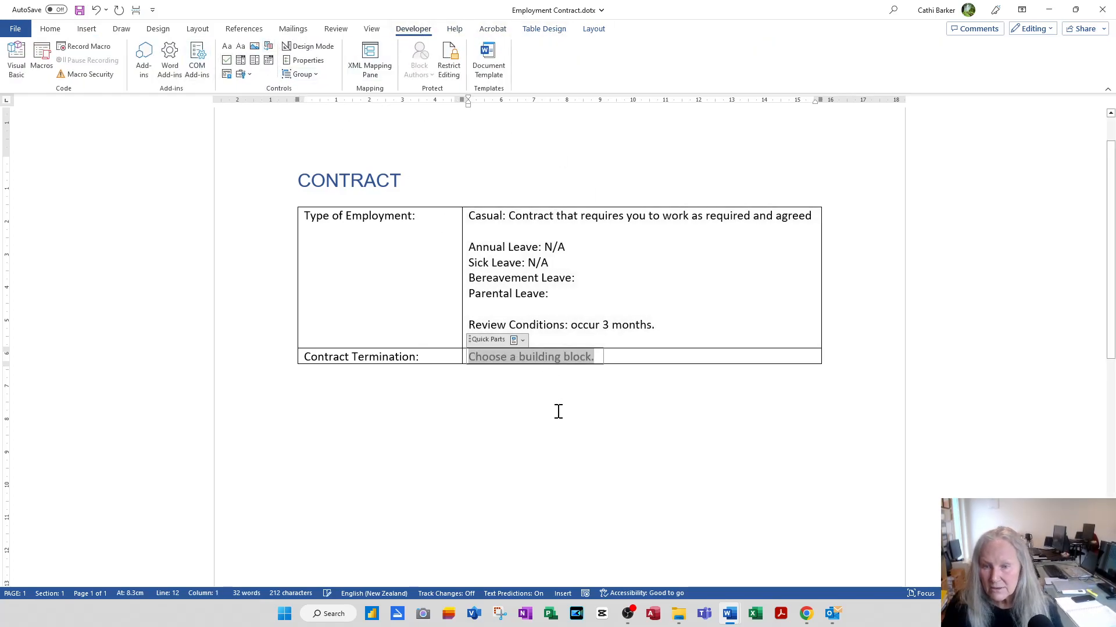
Lock the Contract Termination content control against deletion and set its gallery to Custom 2 and category to Temination Clause
click(308, 60)
click(565, 341)
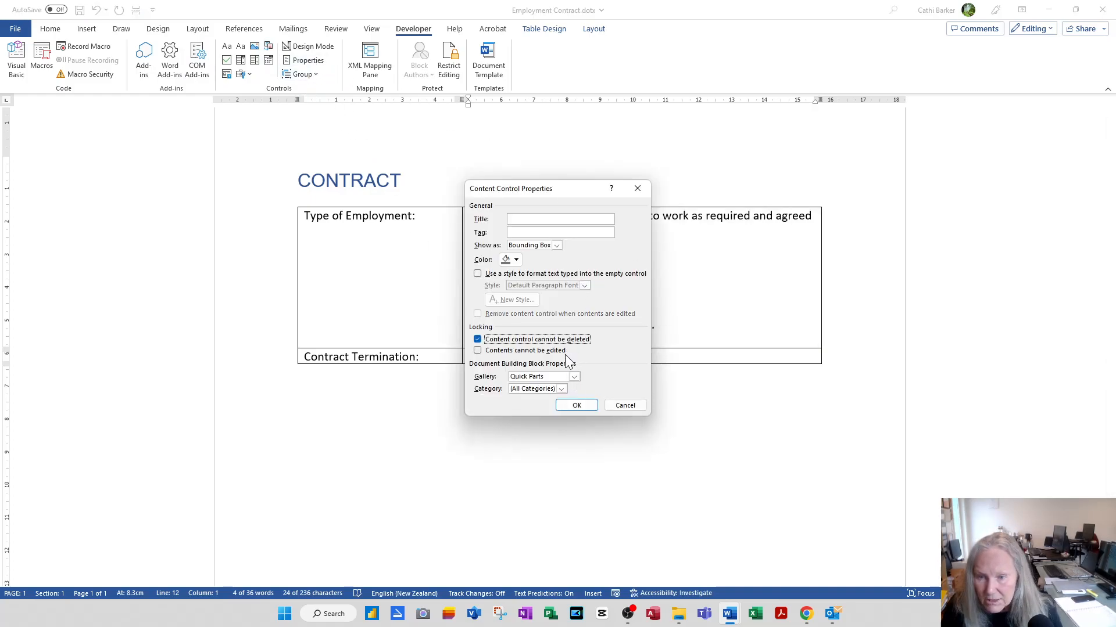
click(573, 378)
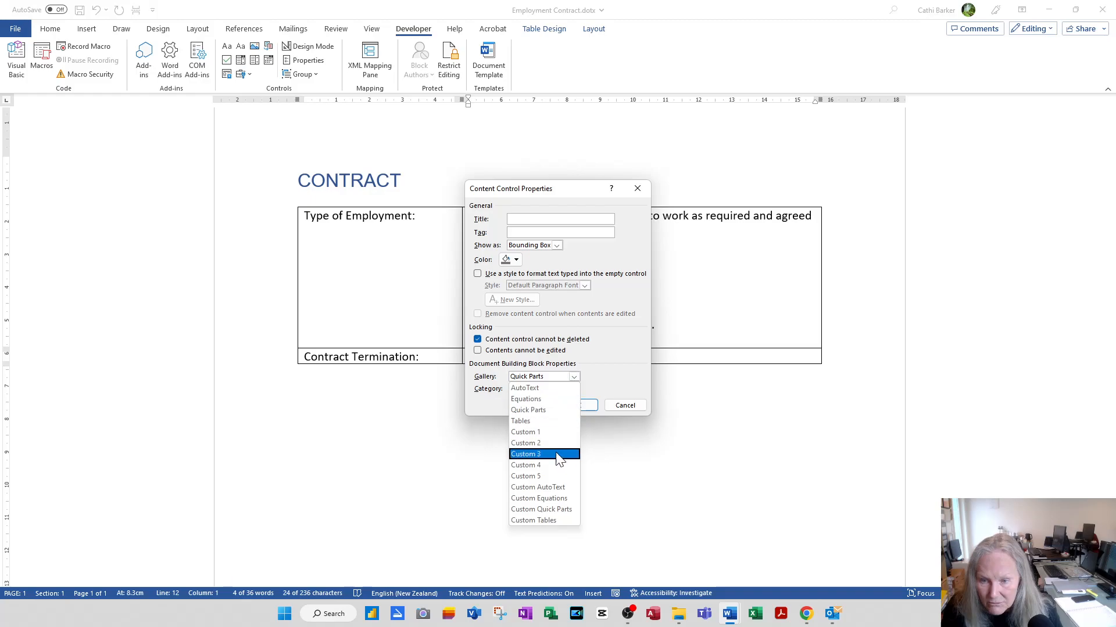
click(549, 444)
click(571, 390)
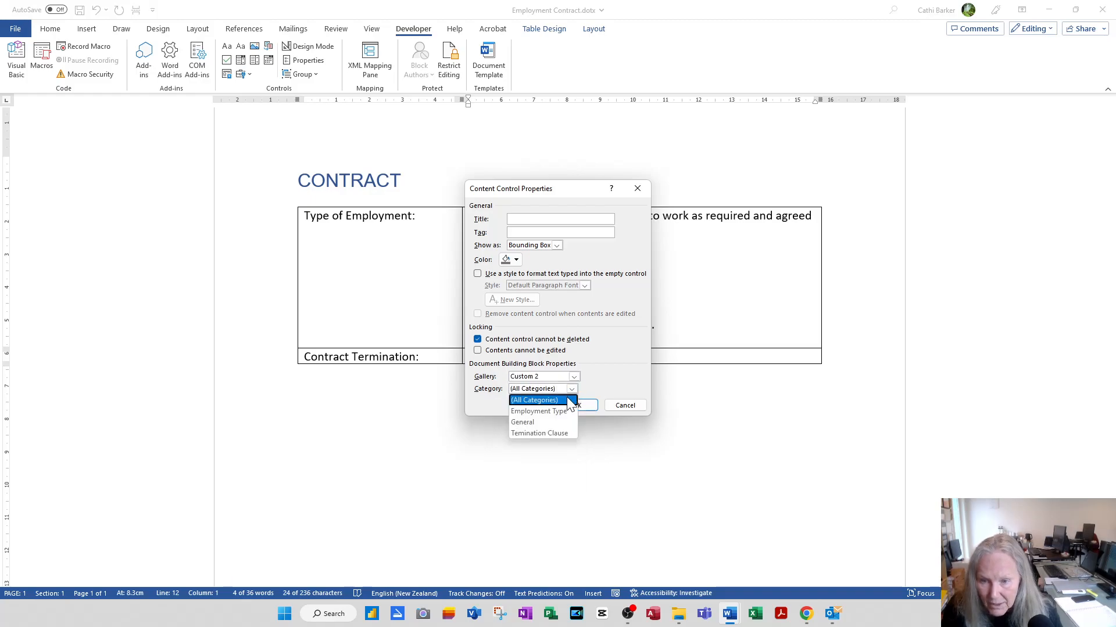
click(549, 434)
click(578, 406)
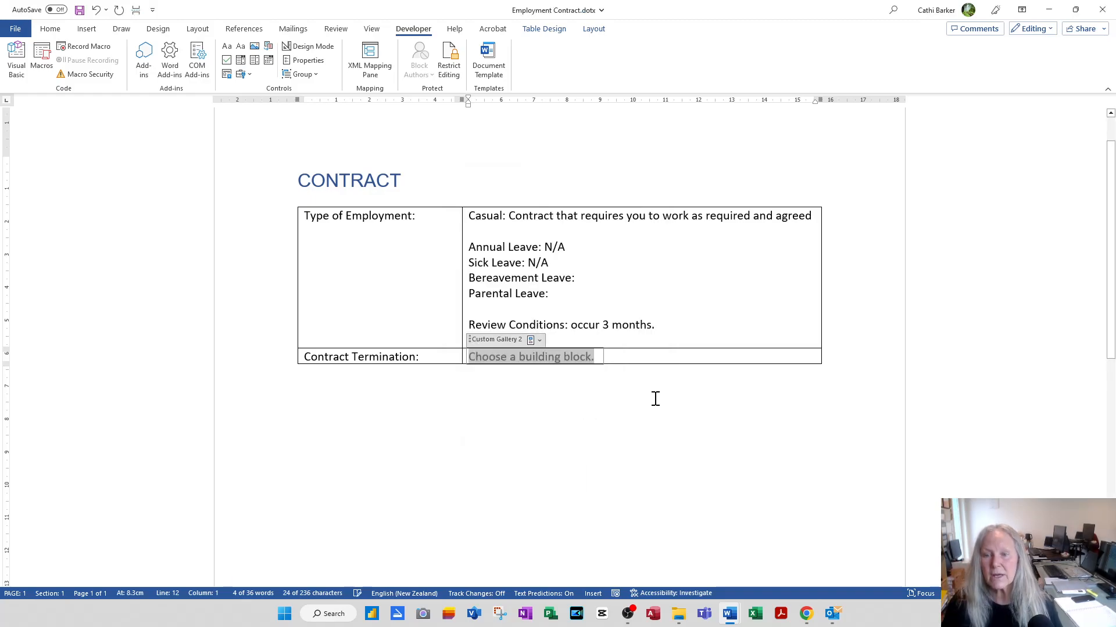
Fill the Contract Termination content control with the Clause 4 building block
click(539, 340)
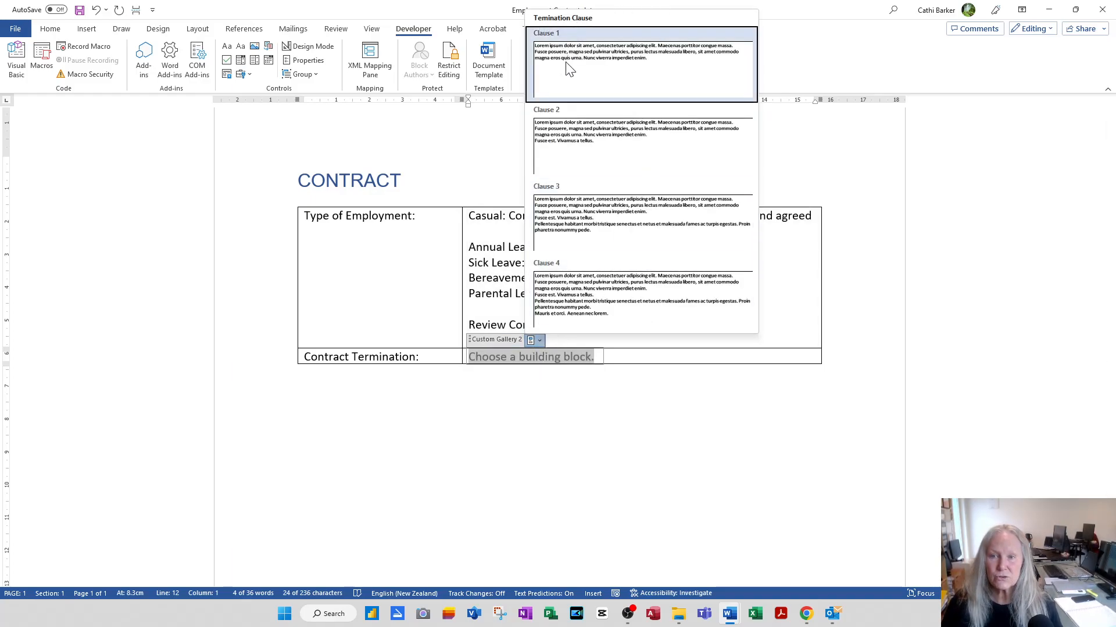
click(559, 279)
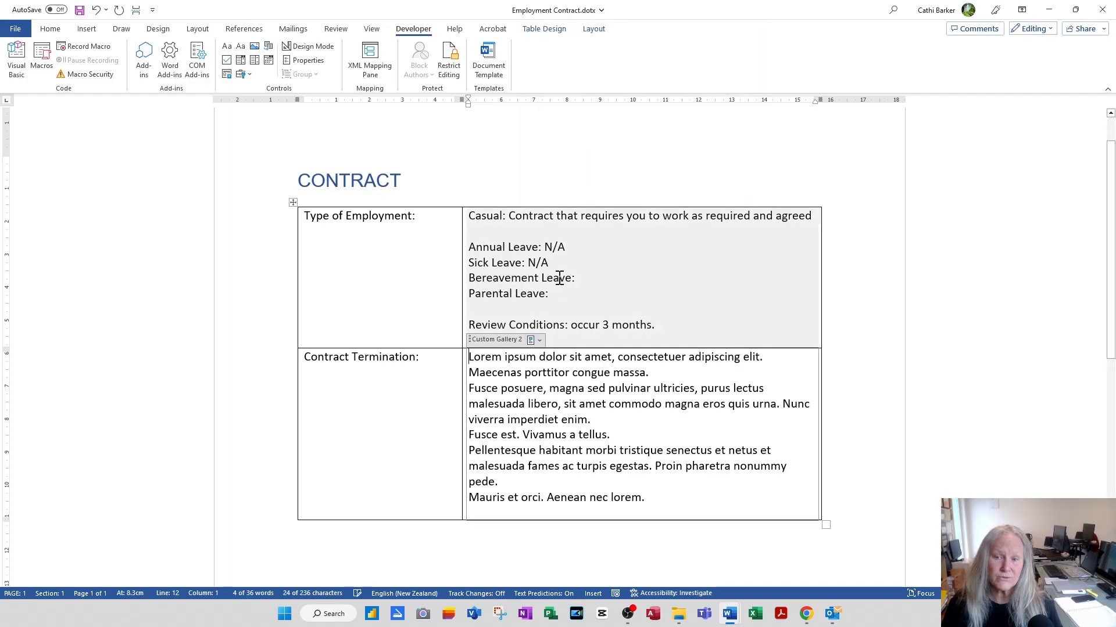
Compare the building blocks offered by the Type of Employment control with those offered by the Contract Termination control
click(525, 280)
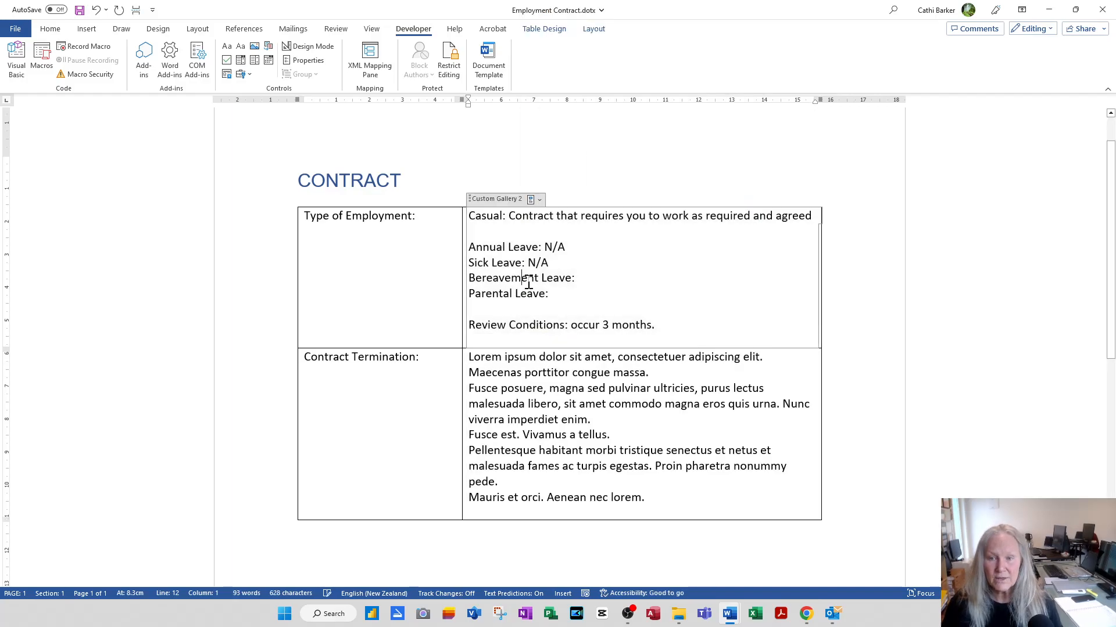
click(540, 200)
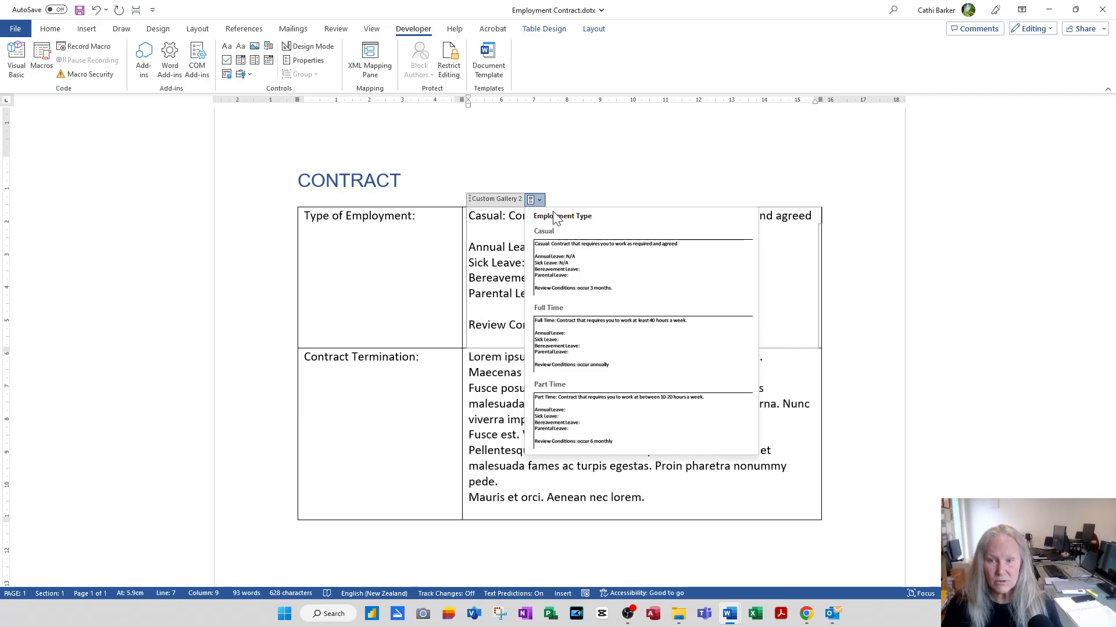
click(494, 257)
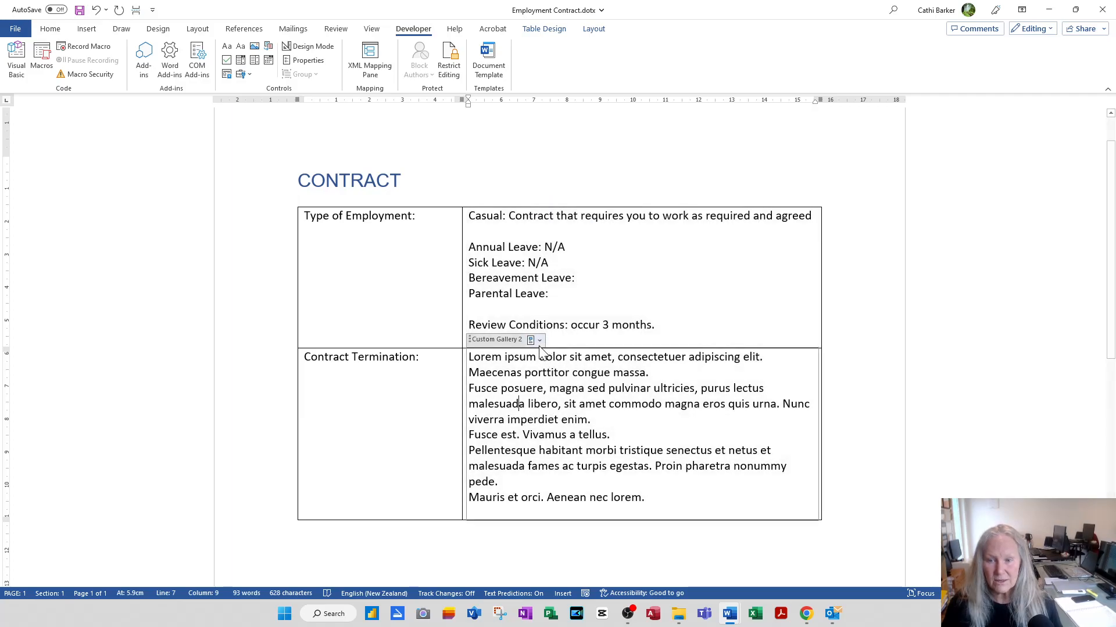
click(538, 341)
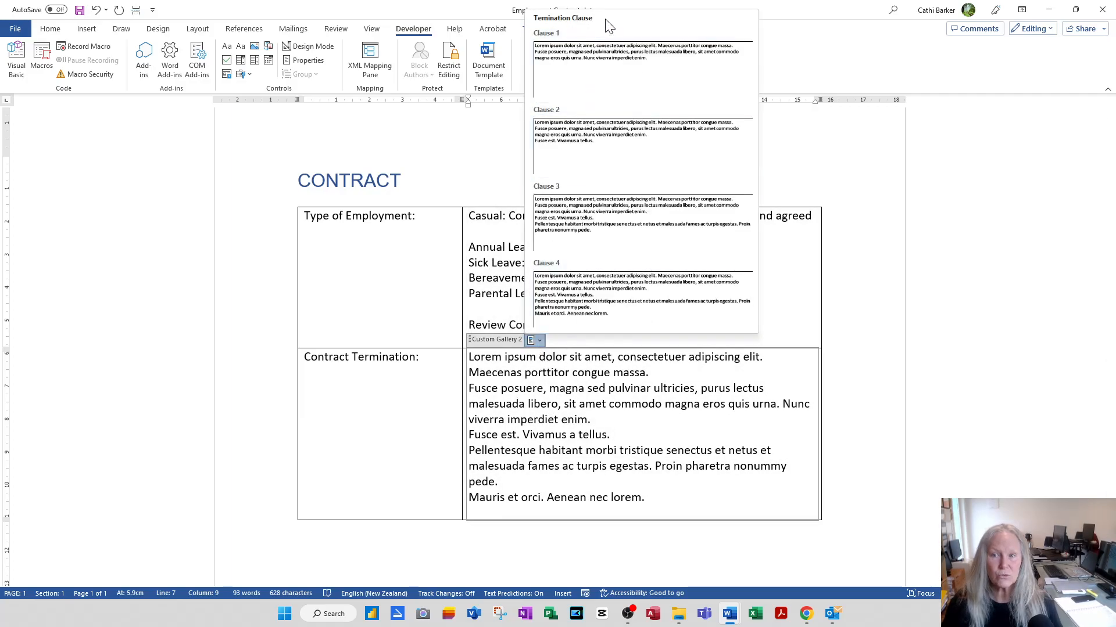